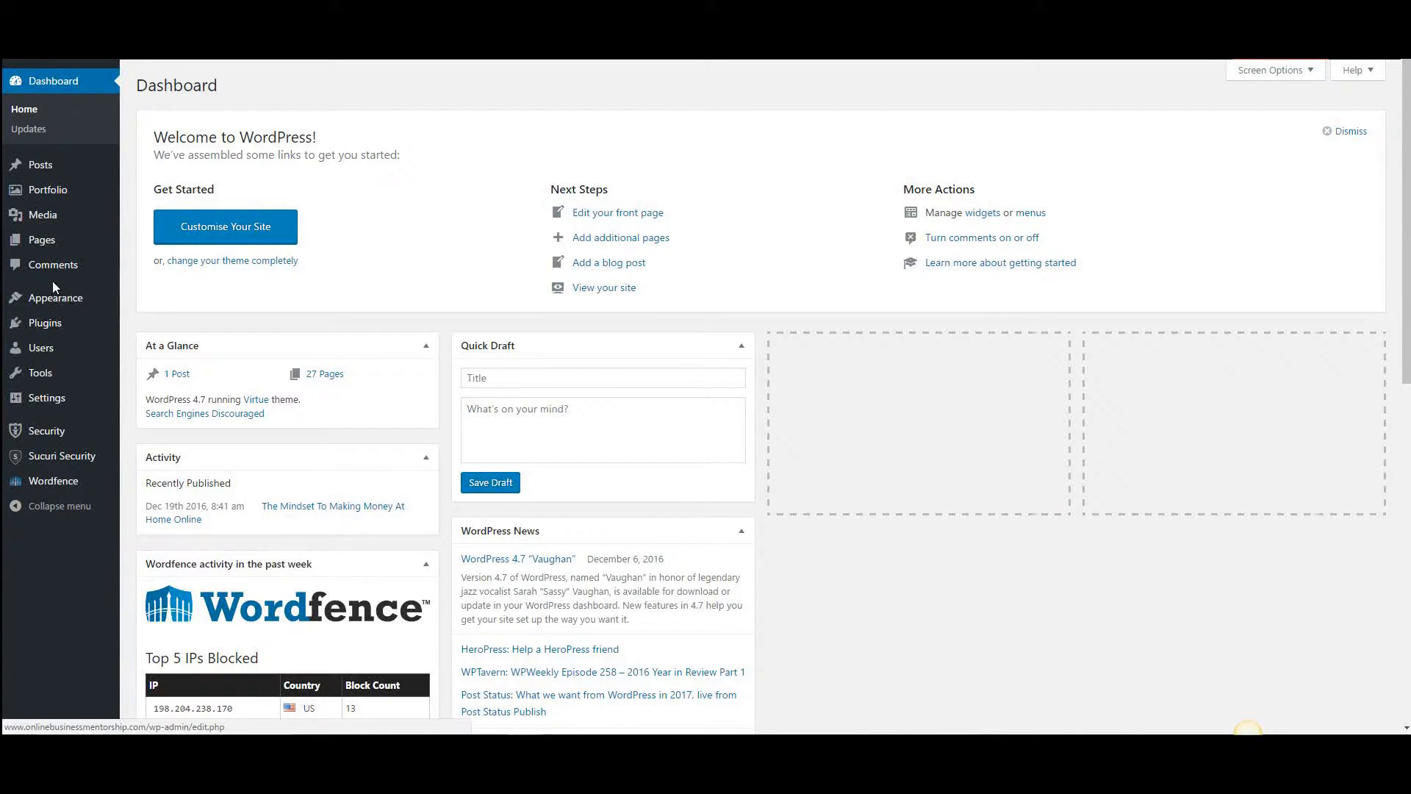
Search the WordPress plugin directory for "pretty link".
mouse_move(38, 323)
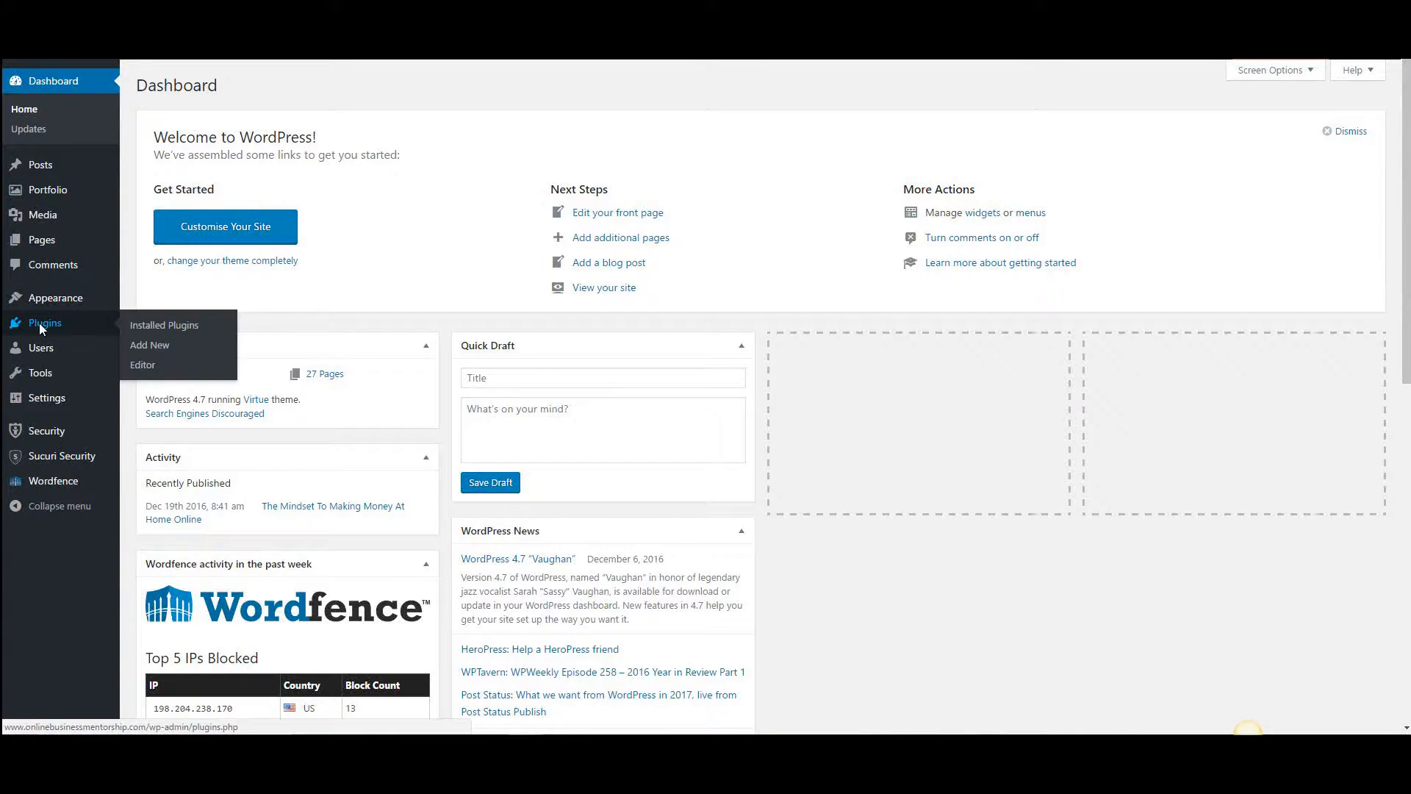
click(152, 346)
click(1182, 125)
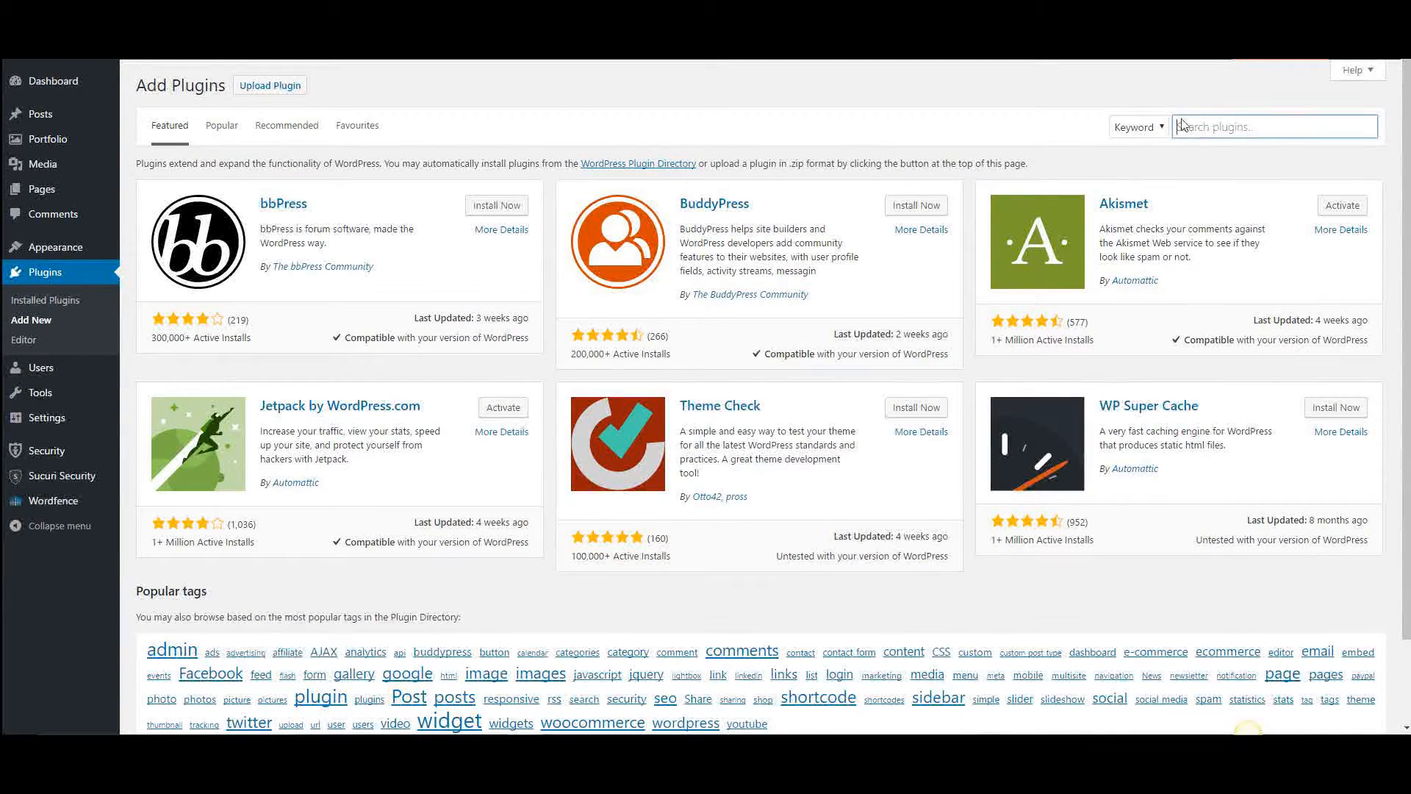
text(pretty link)
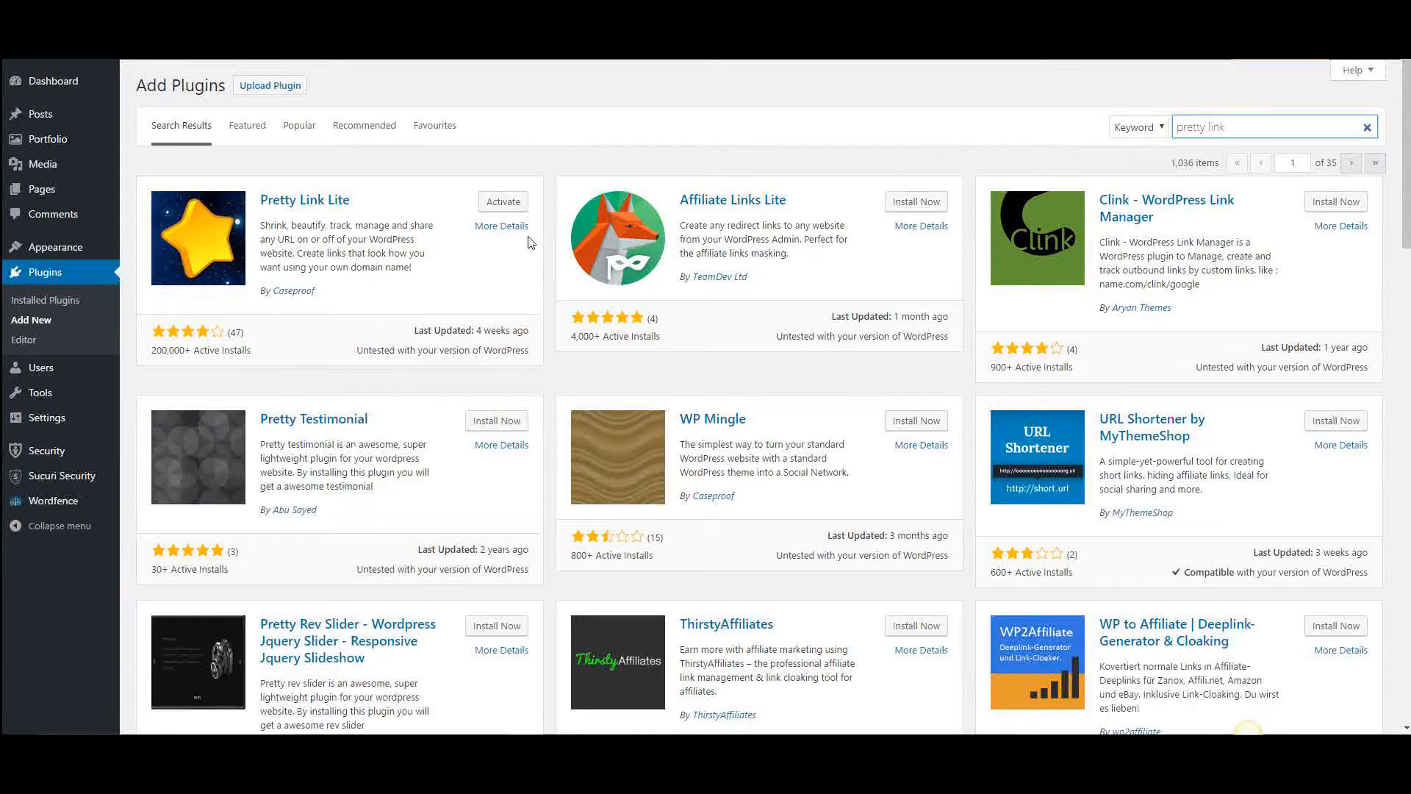
Review the description and features in the Pretty Link Lite plugin details, and close them.
click(502, 229)
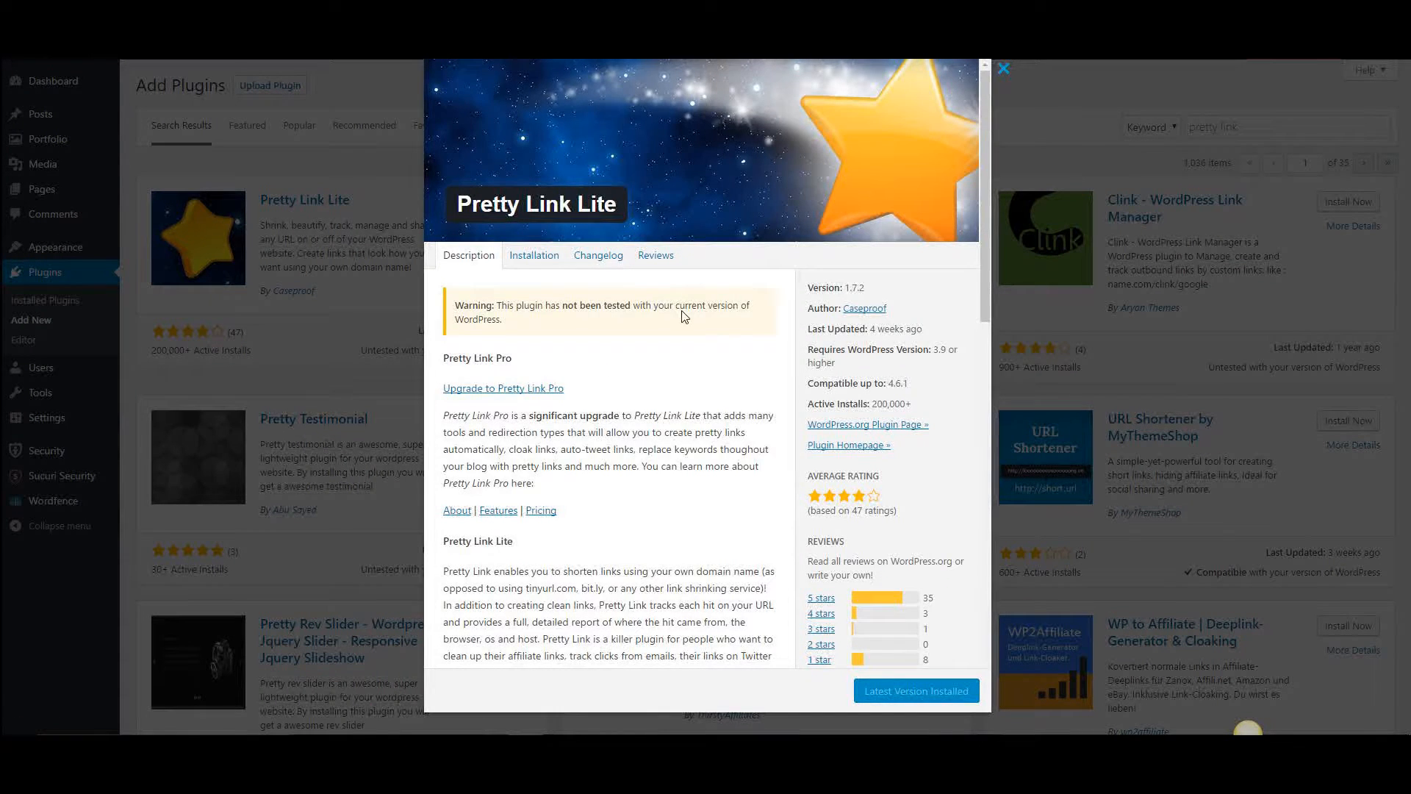
scroll(684, 316, down, 1)
scroll(436, 150, up, 1)
scroll(698, 359, down, 2)
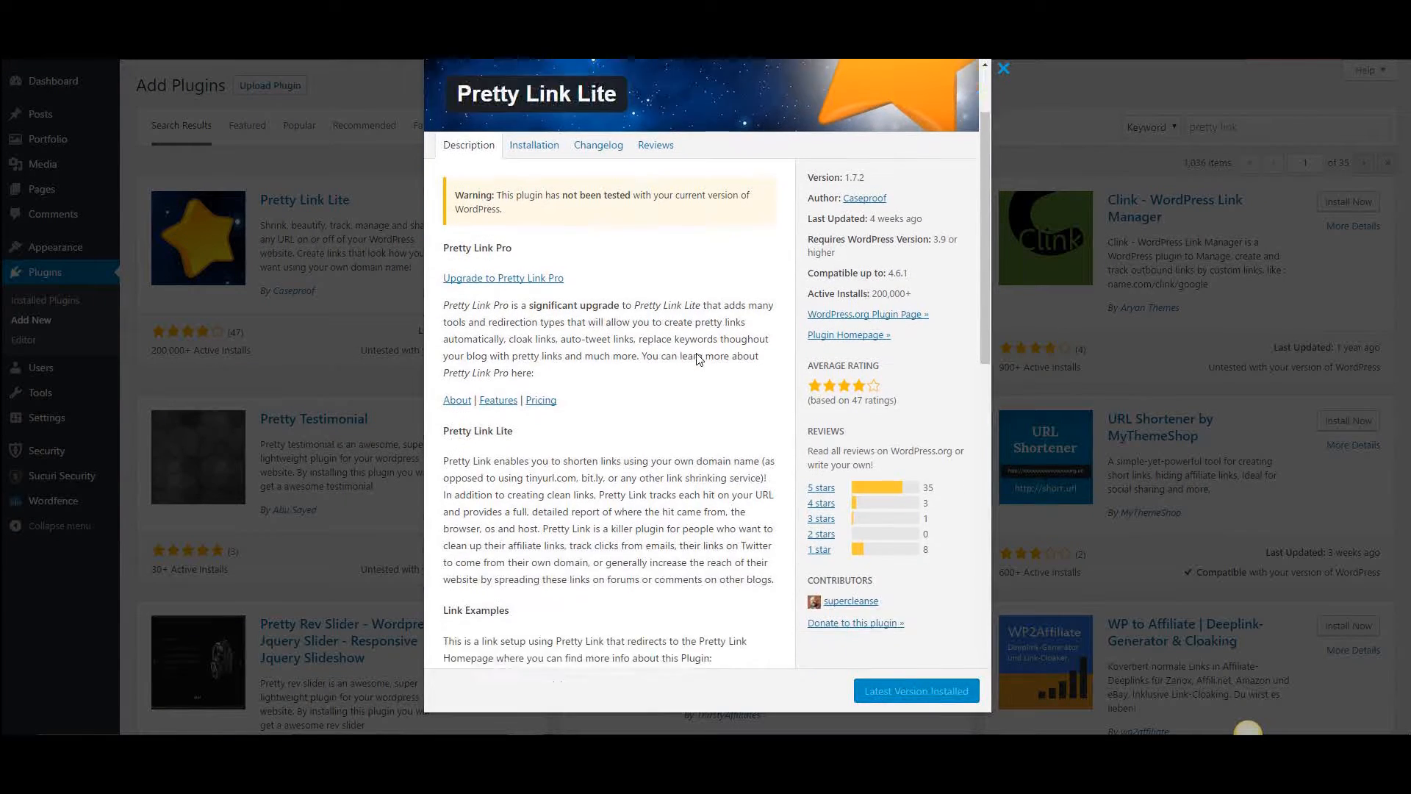
scroll(698, 359, down, 2)
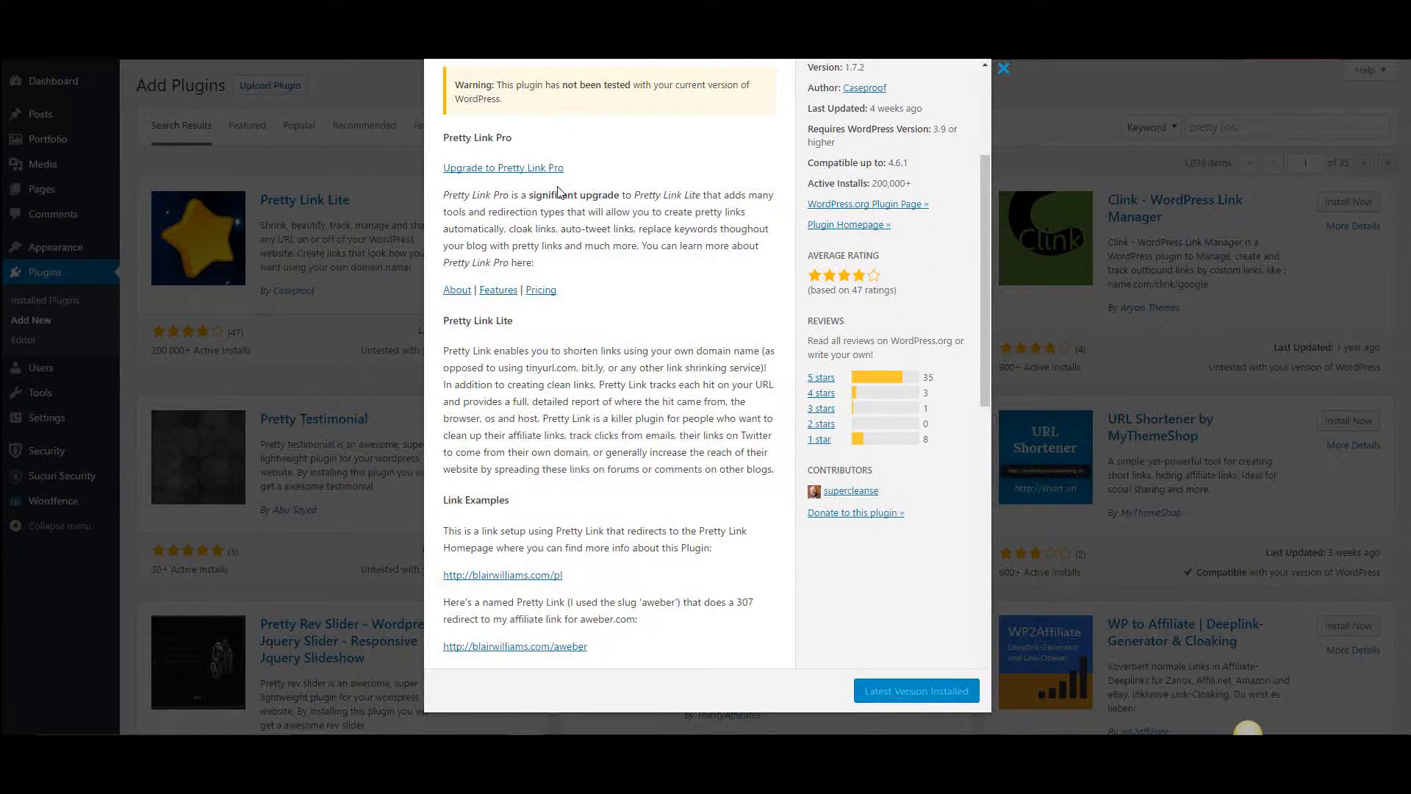
scroll(652, 297, down, 1)
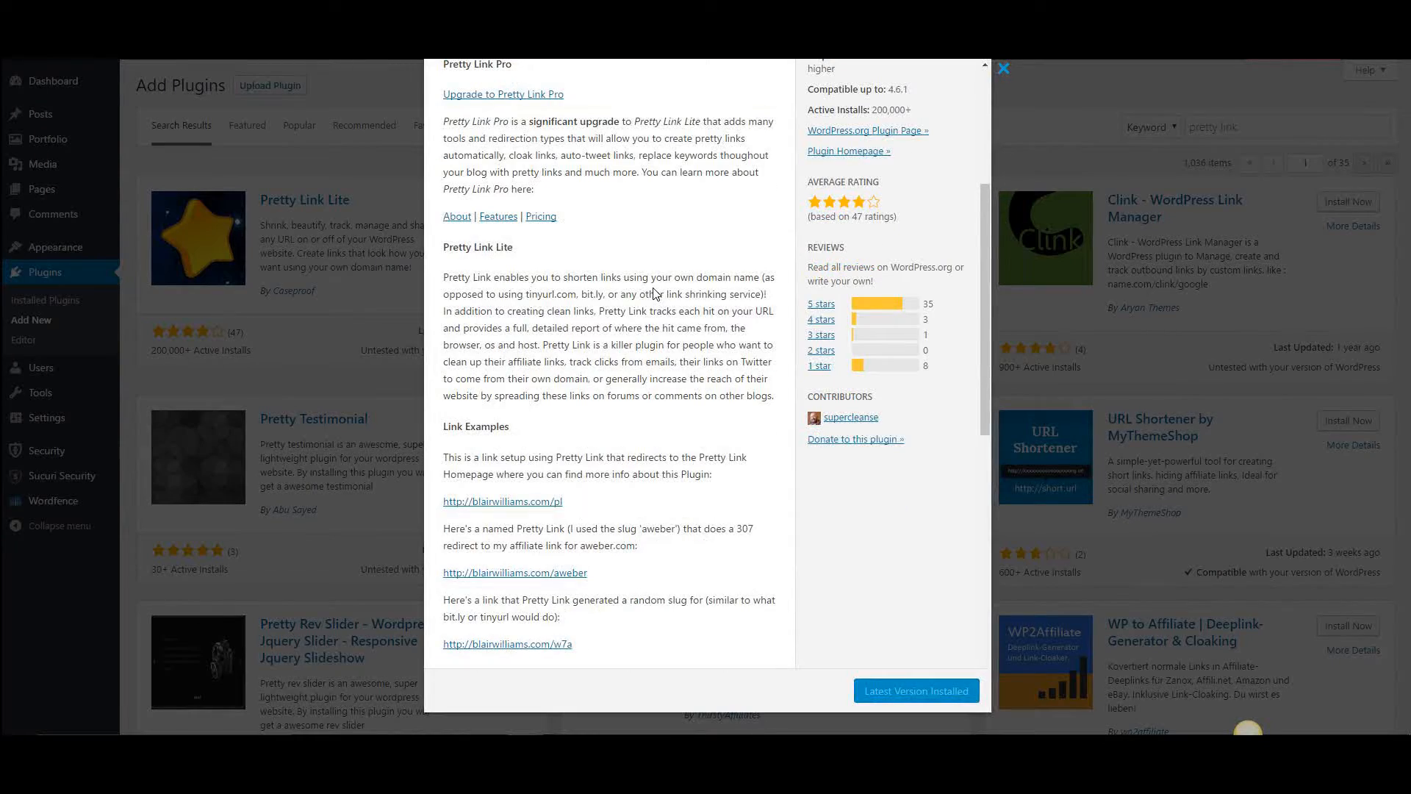
scroll(659, 301, down, 2)
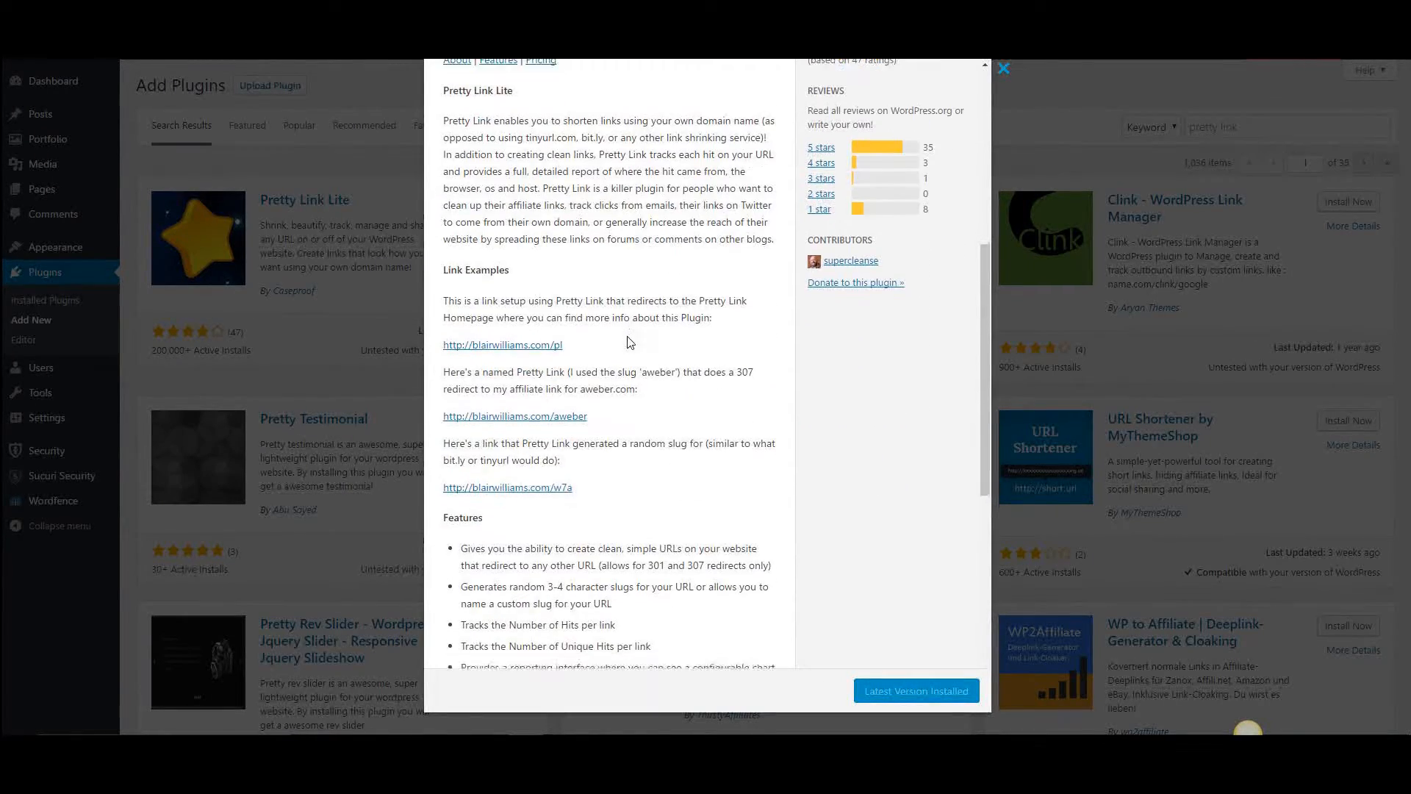
scroll(630, 343, down, 4)
scroll(649, 345, up, 4)
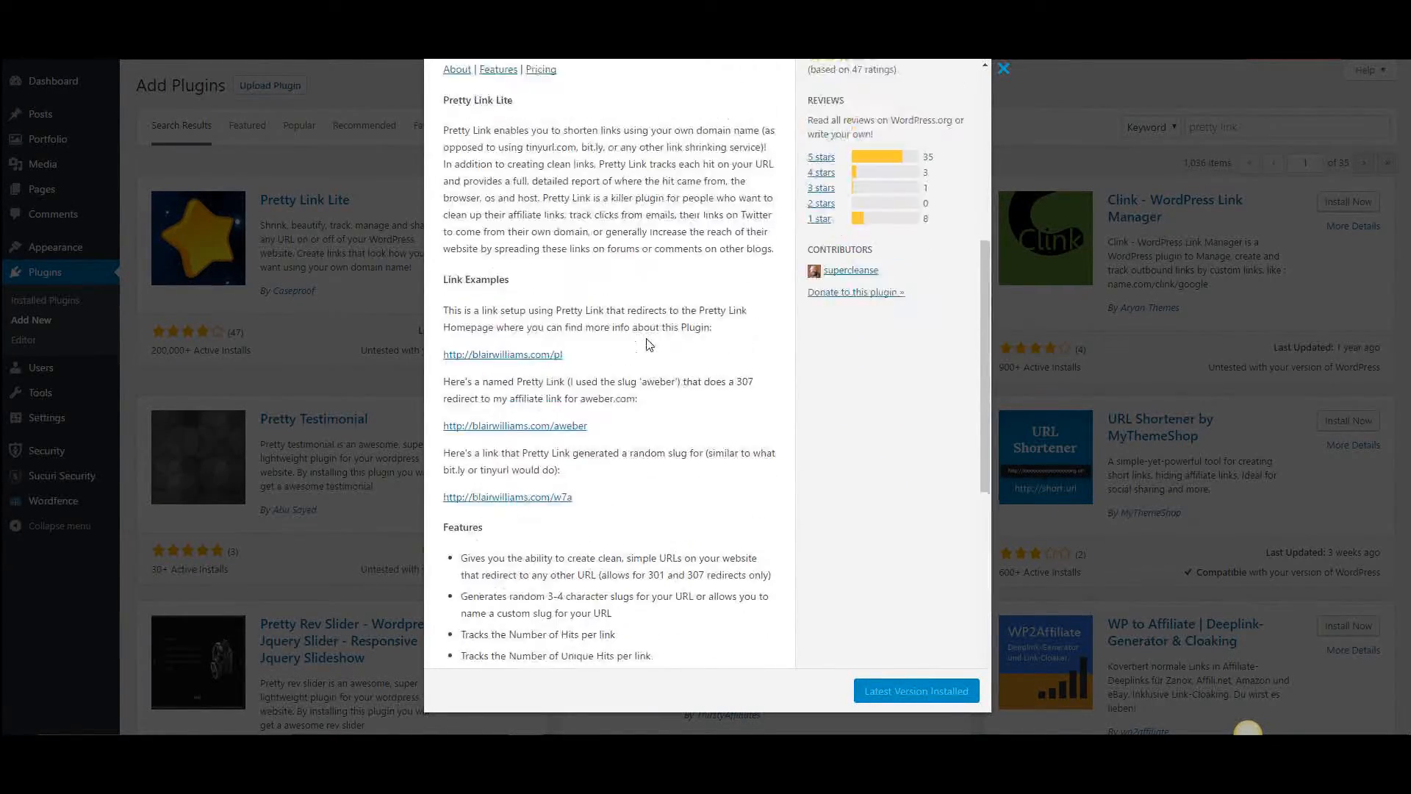
scroll(646, 344, up, 6)
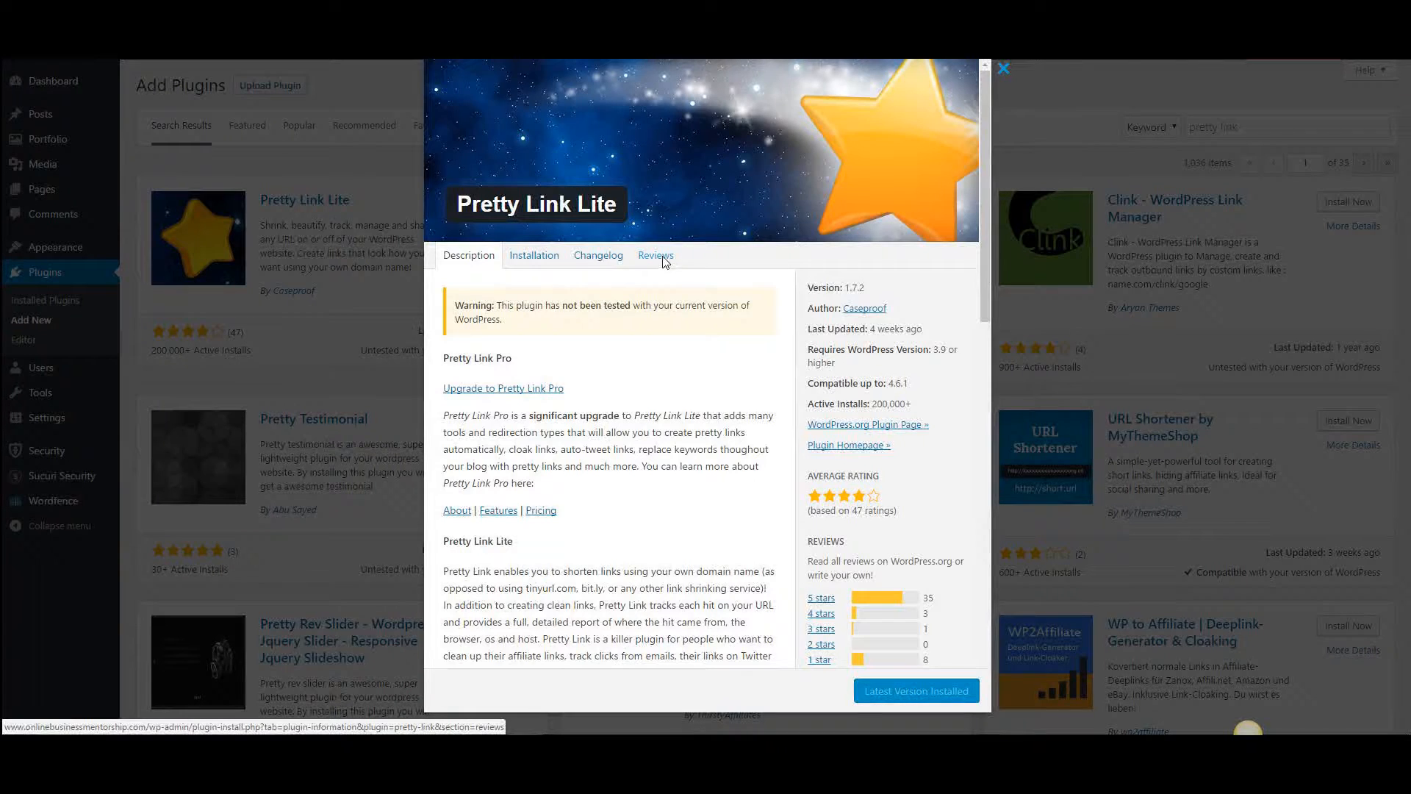
click(1004, 71)
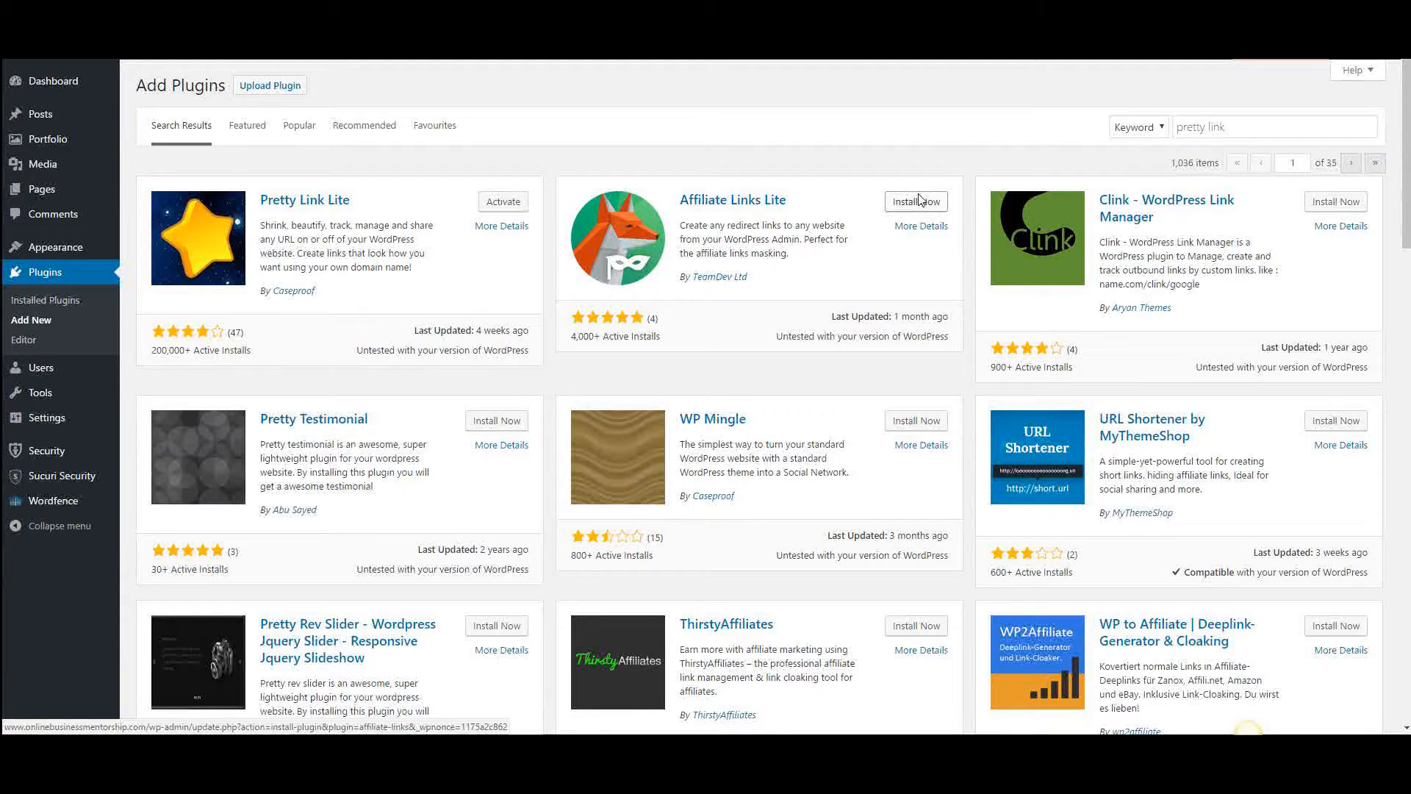
Activate the Pretty Link Lite plugin and look at its links list and new-link form.
click(499, 206)
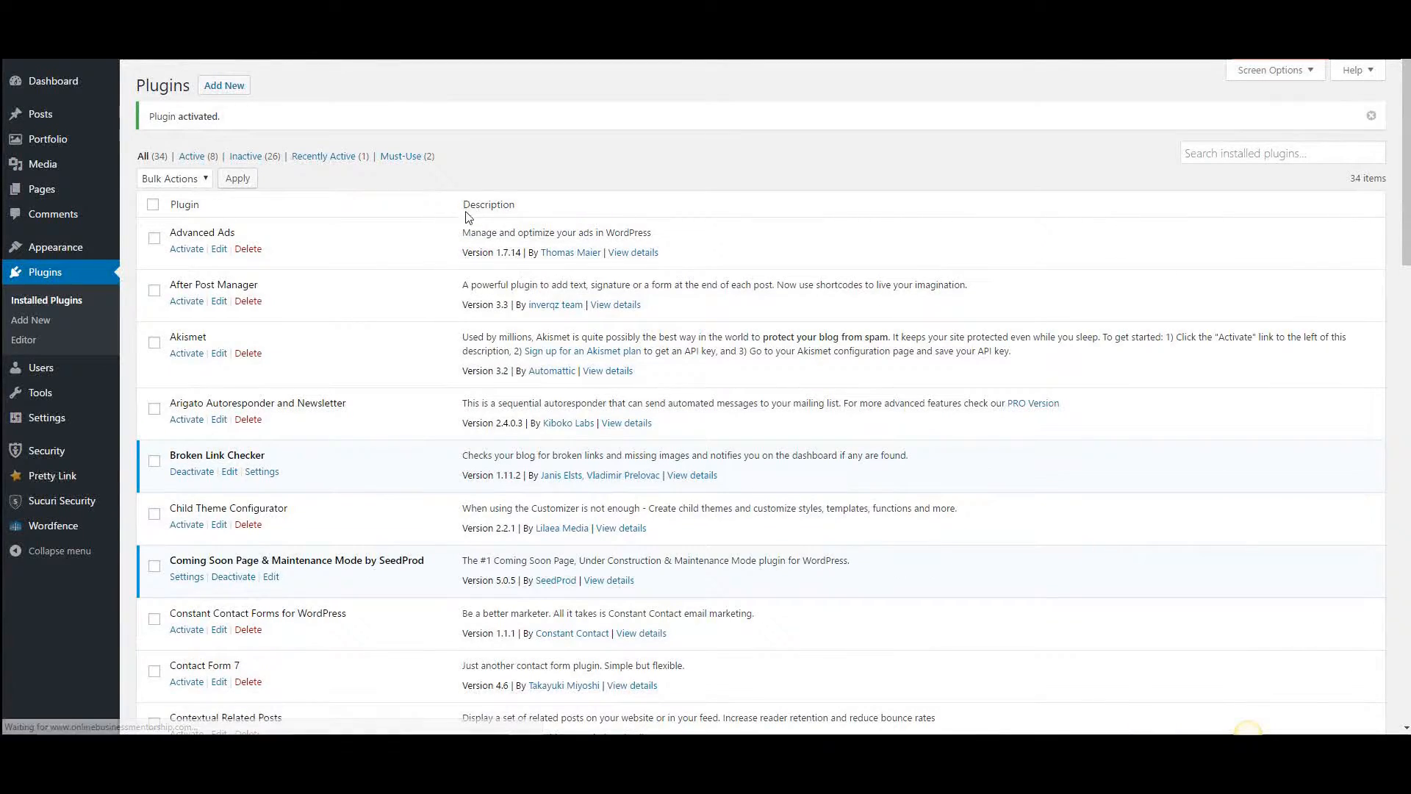
mouse_move(31, 103)
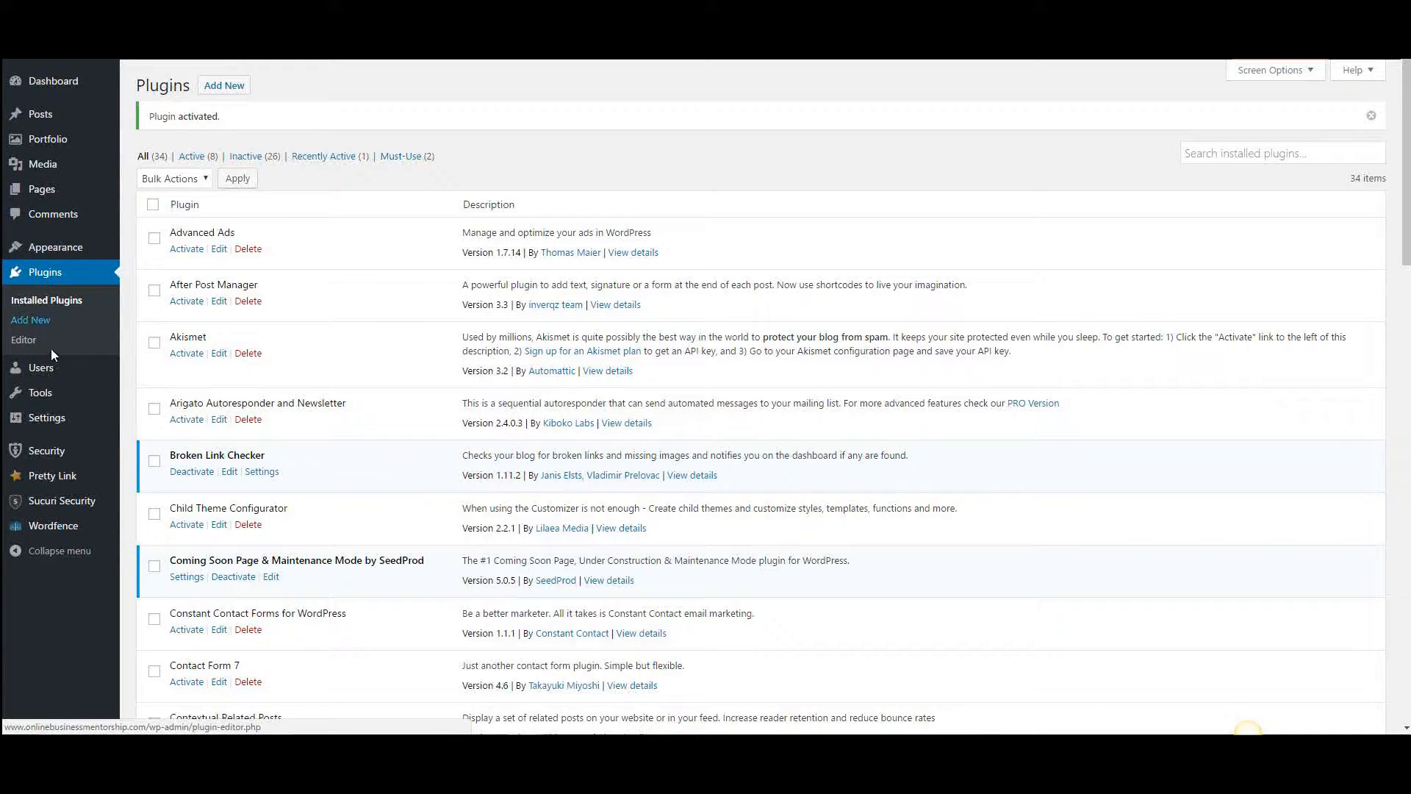
mouse_move(42, 476)
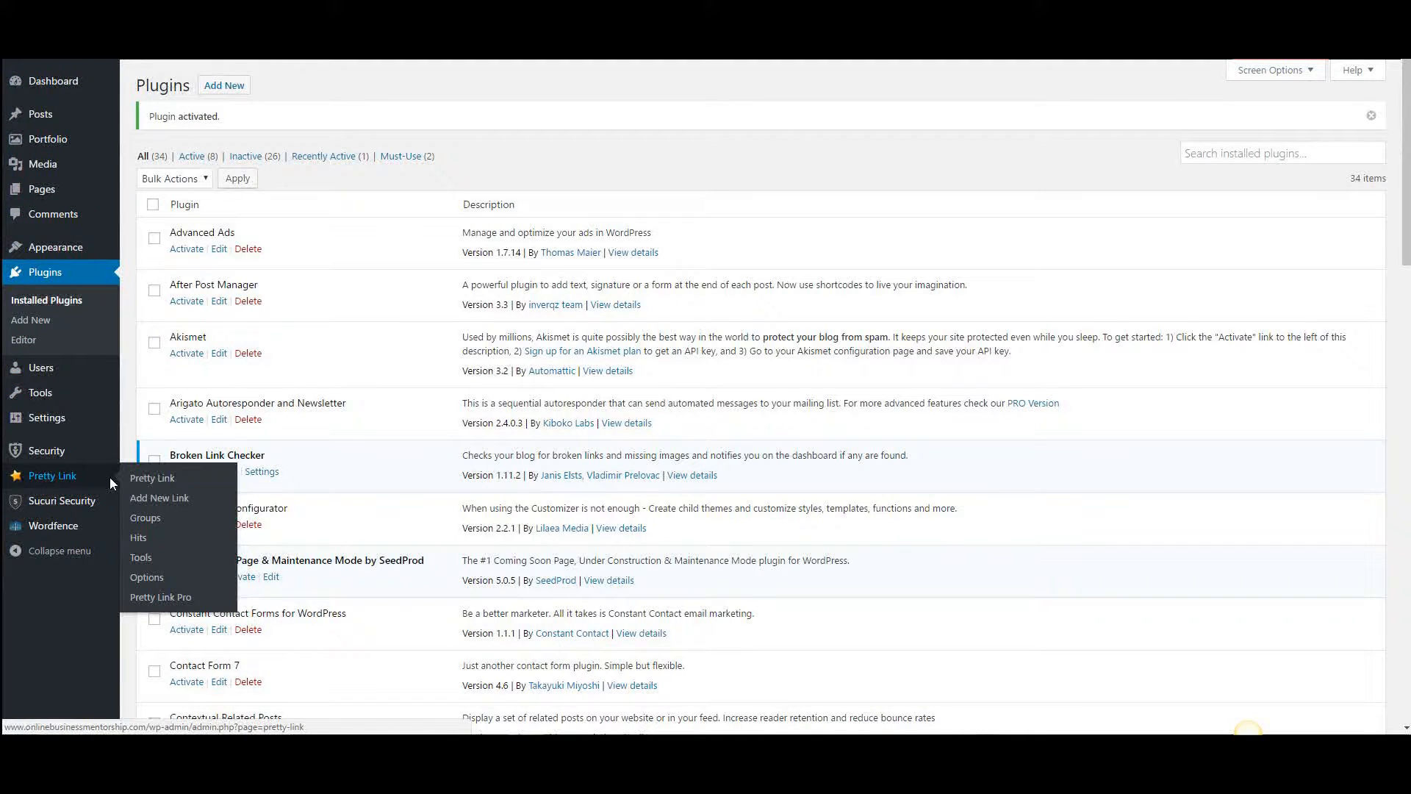
click(161, 478)
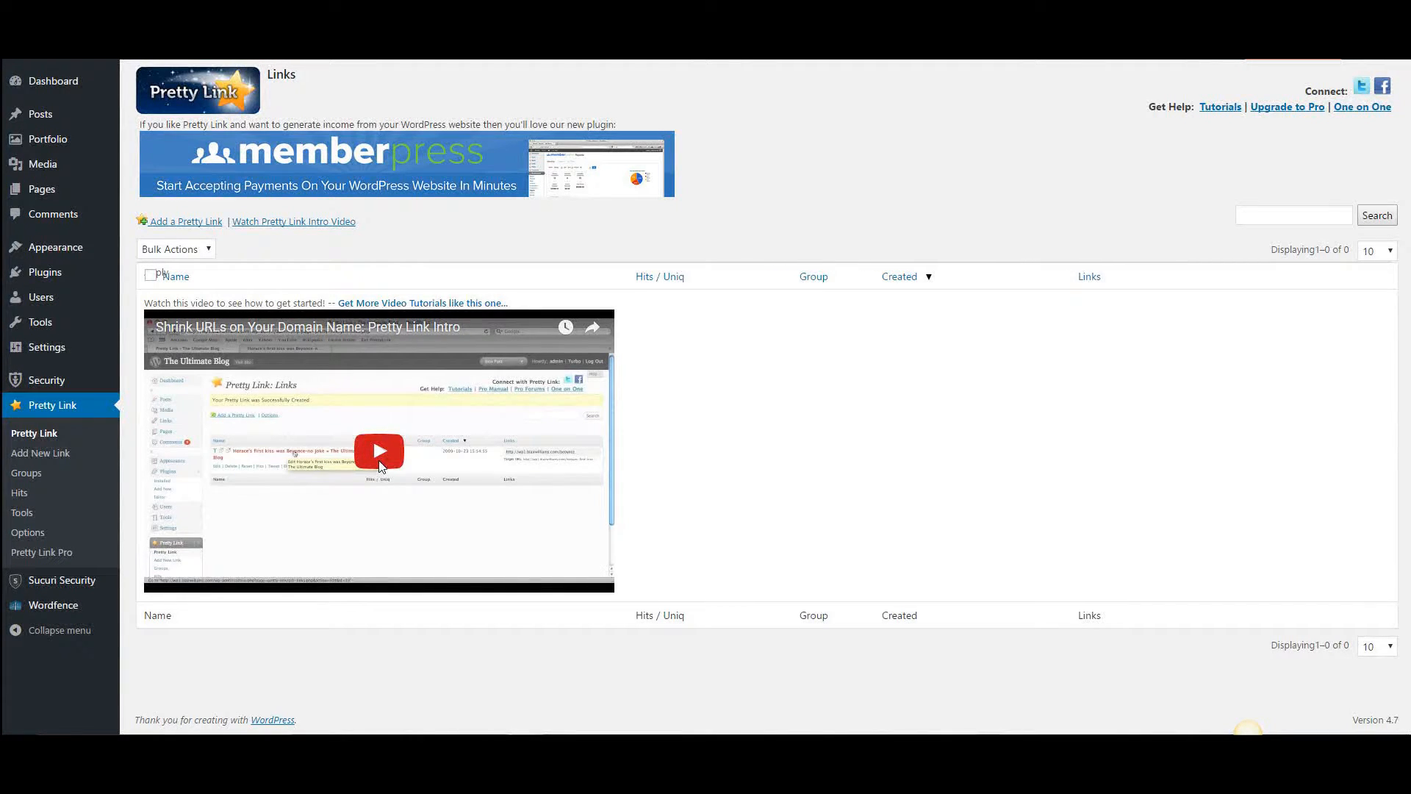
click(40, 454)
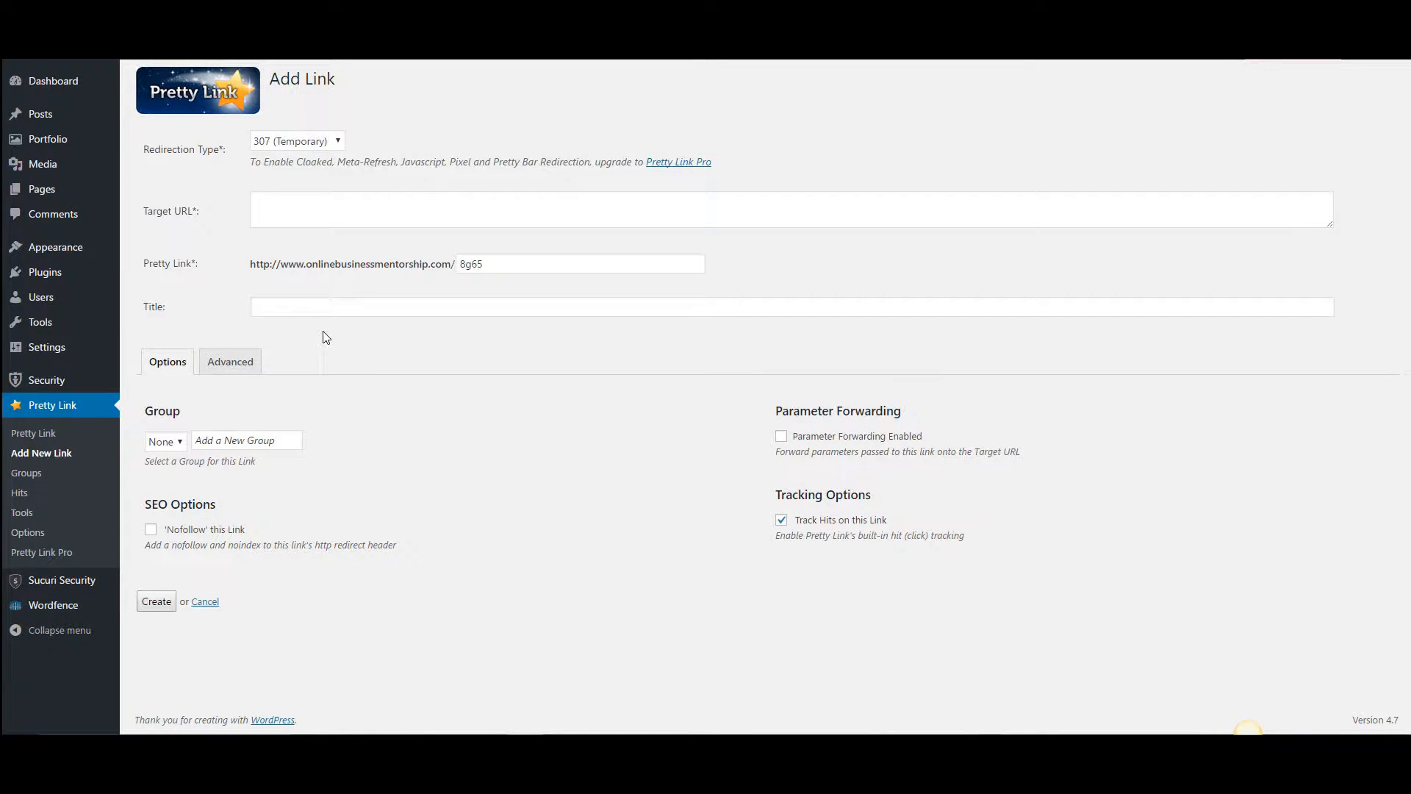
Create a Pretty Link group named "Home Menu Bar".
click(26, 477)
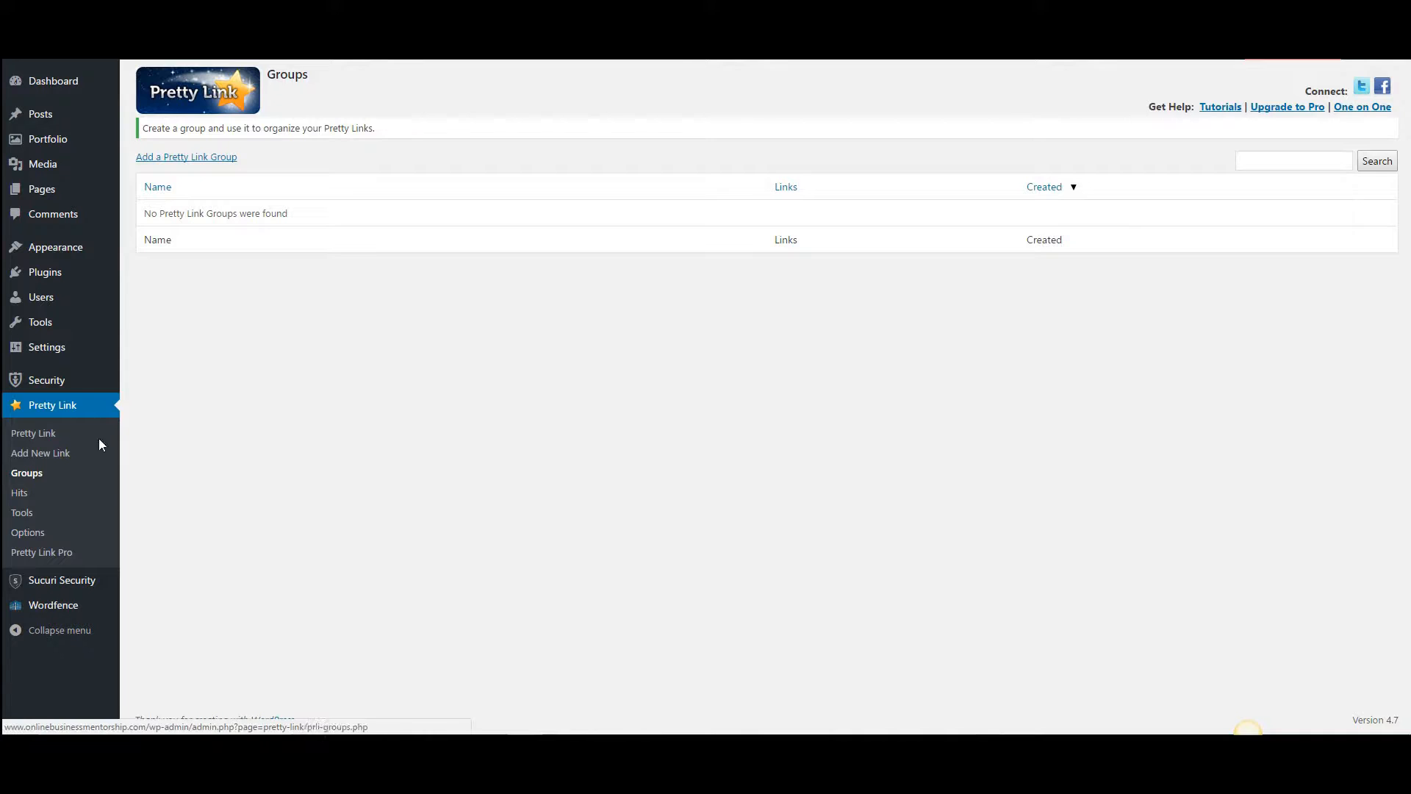
click(186, 157)
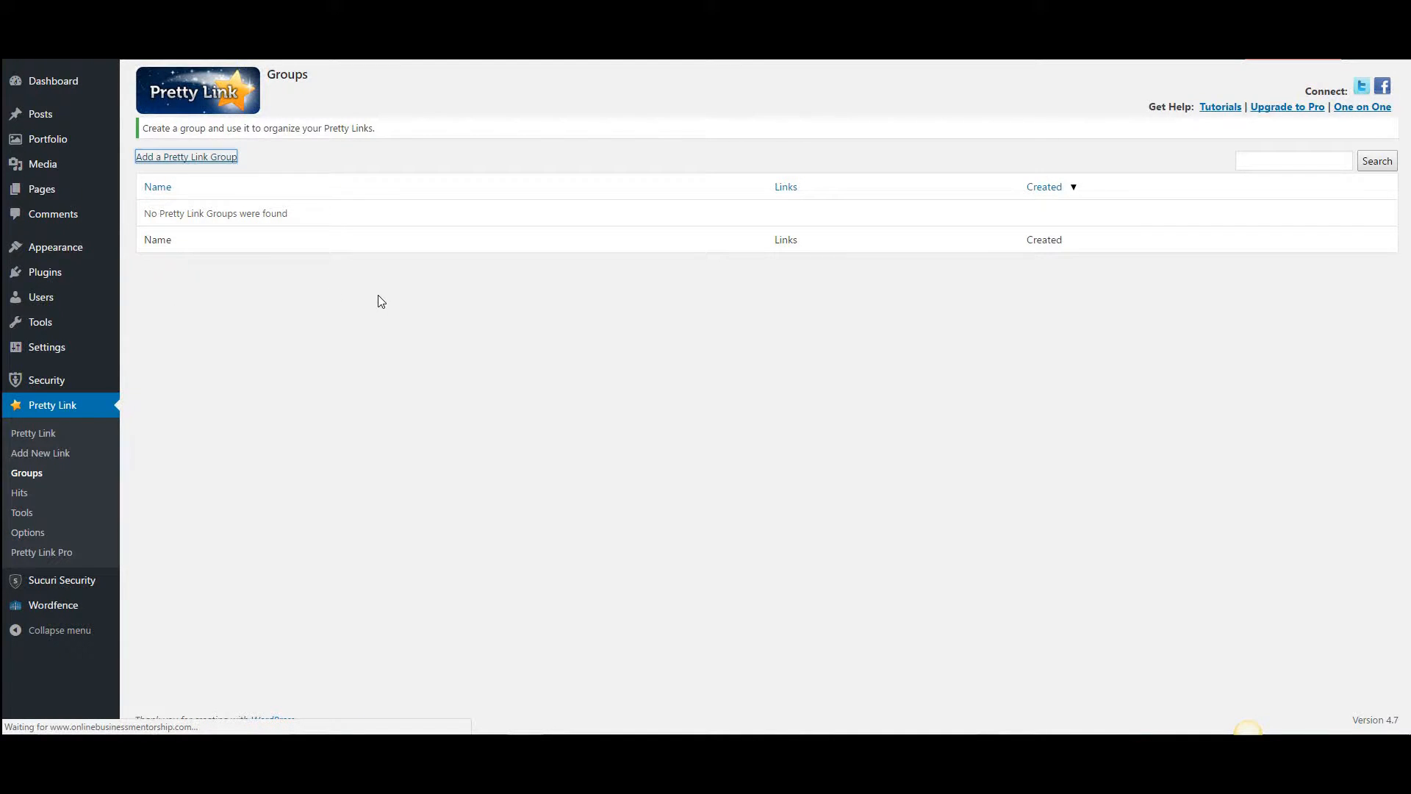
click(247, 144)
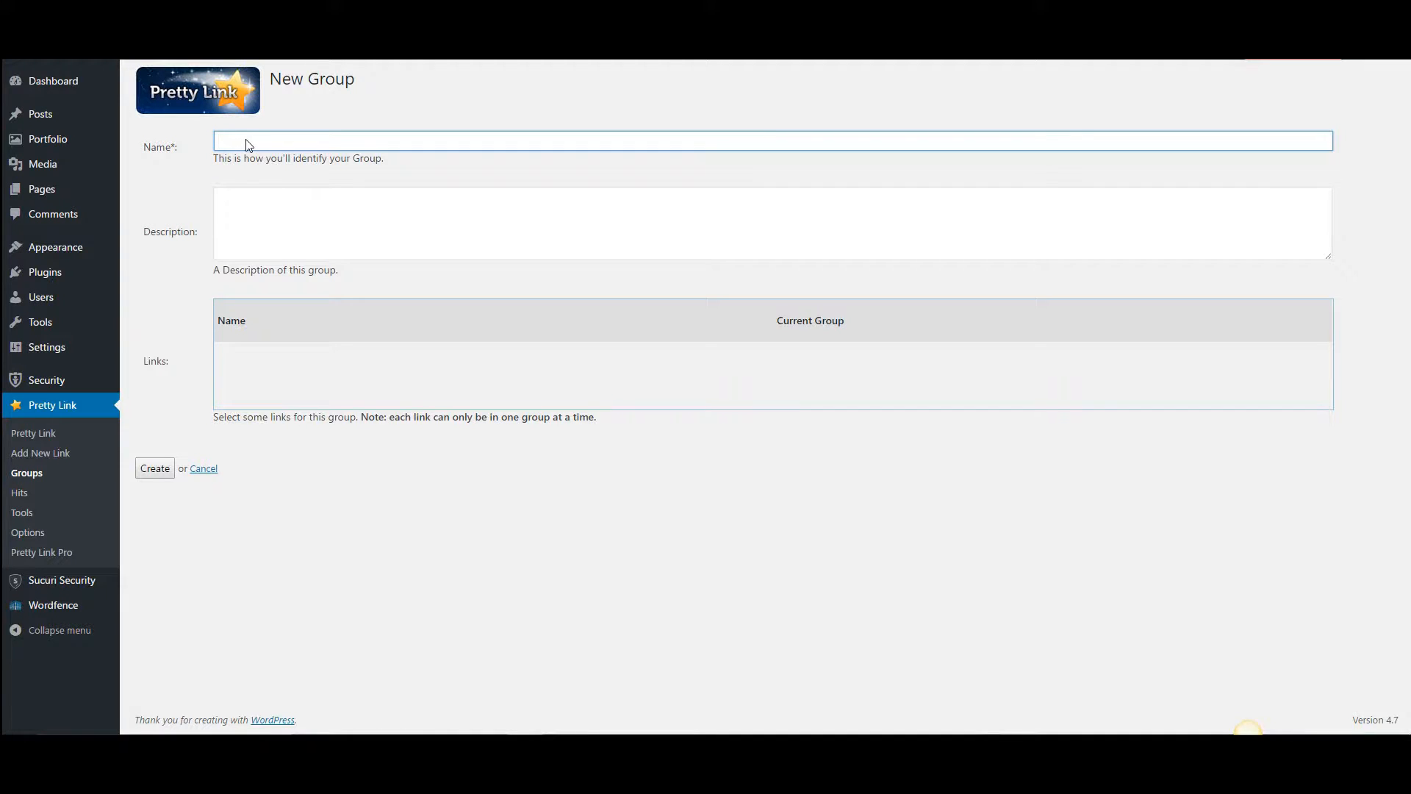
text(Home Menu Bar)
click(155, 469)
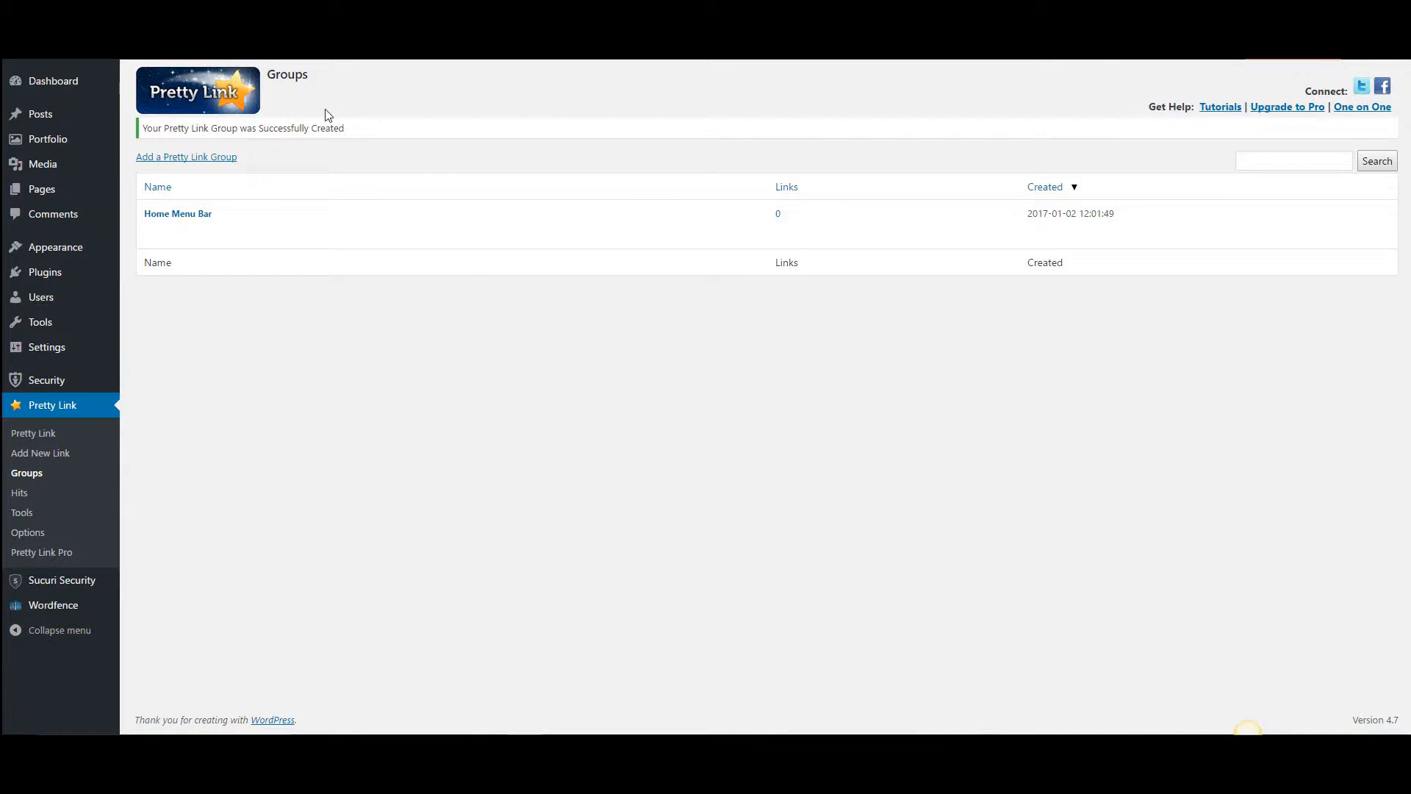
click(41, 454)
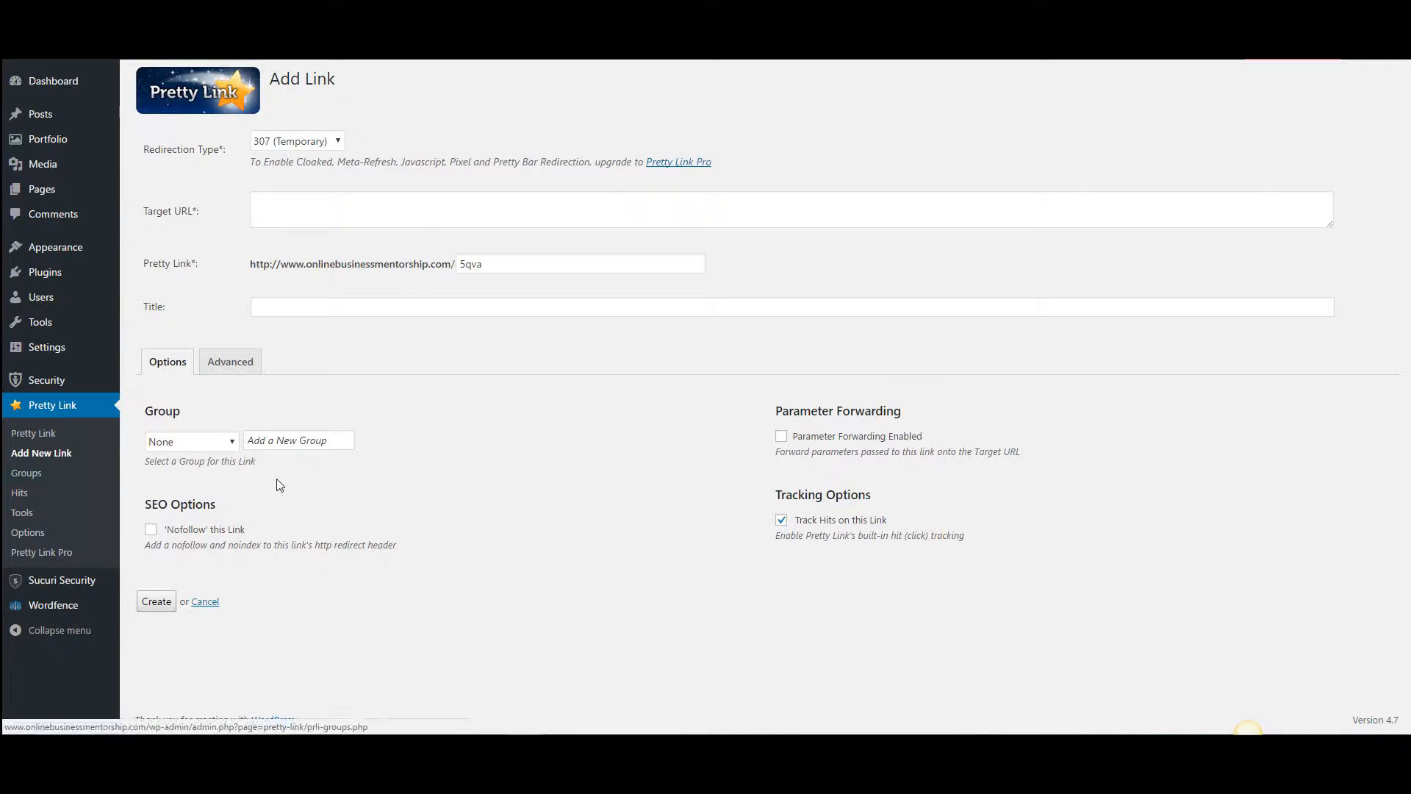
click(275, 215)
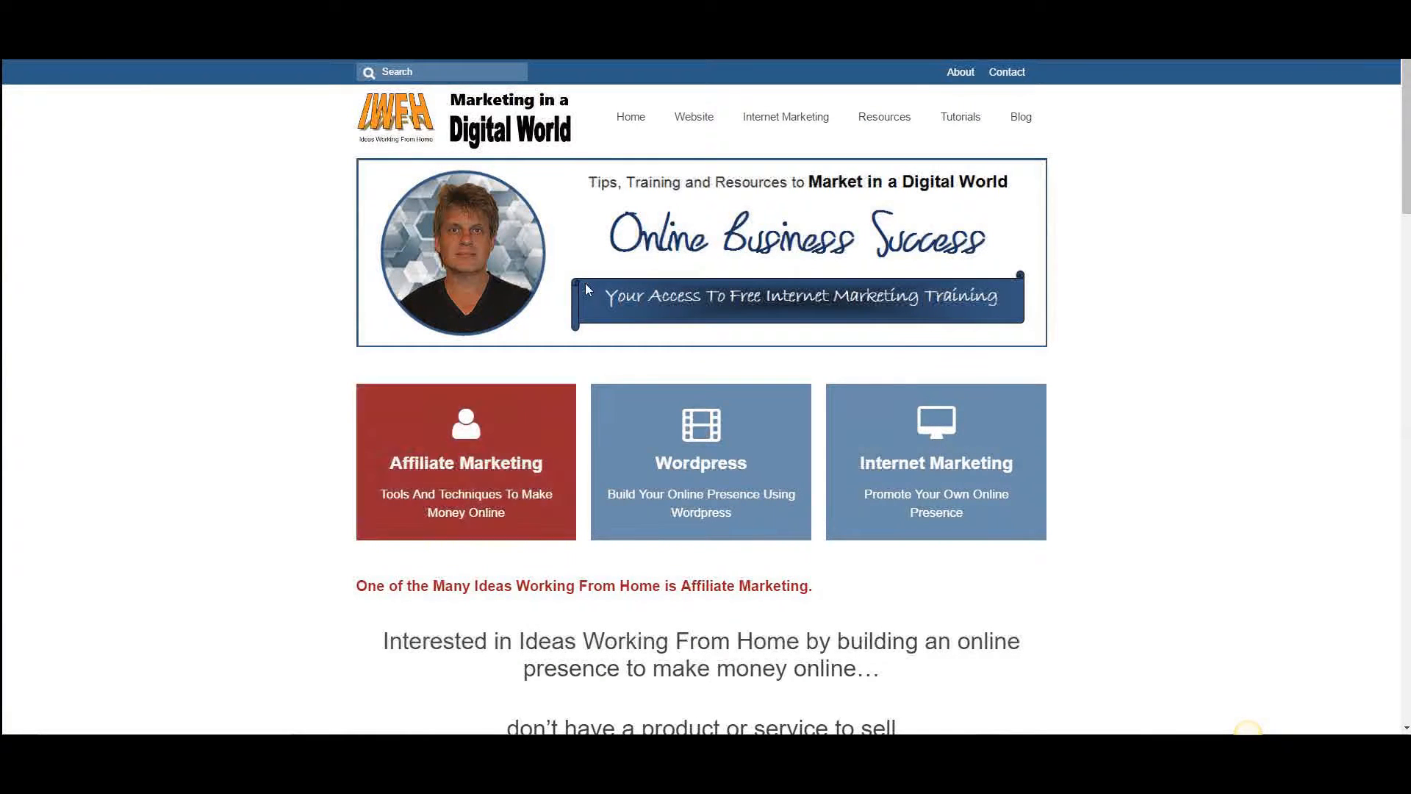
click(808, 256)
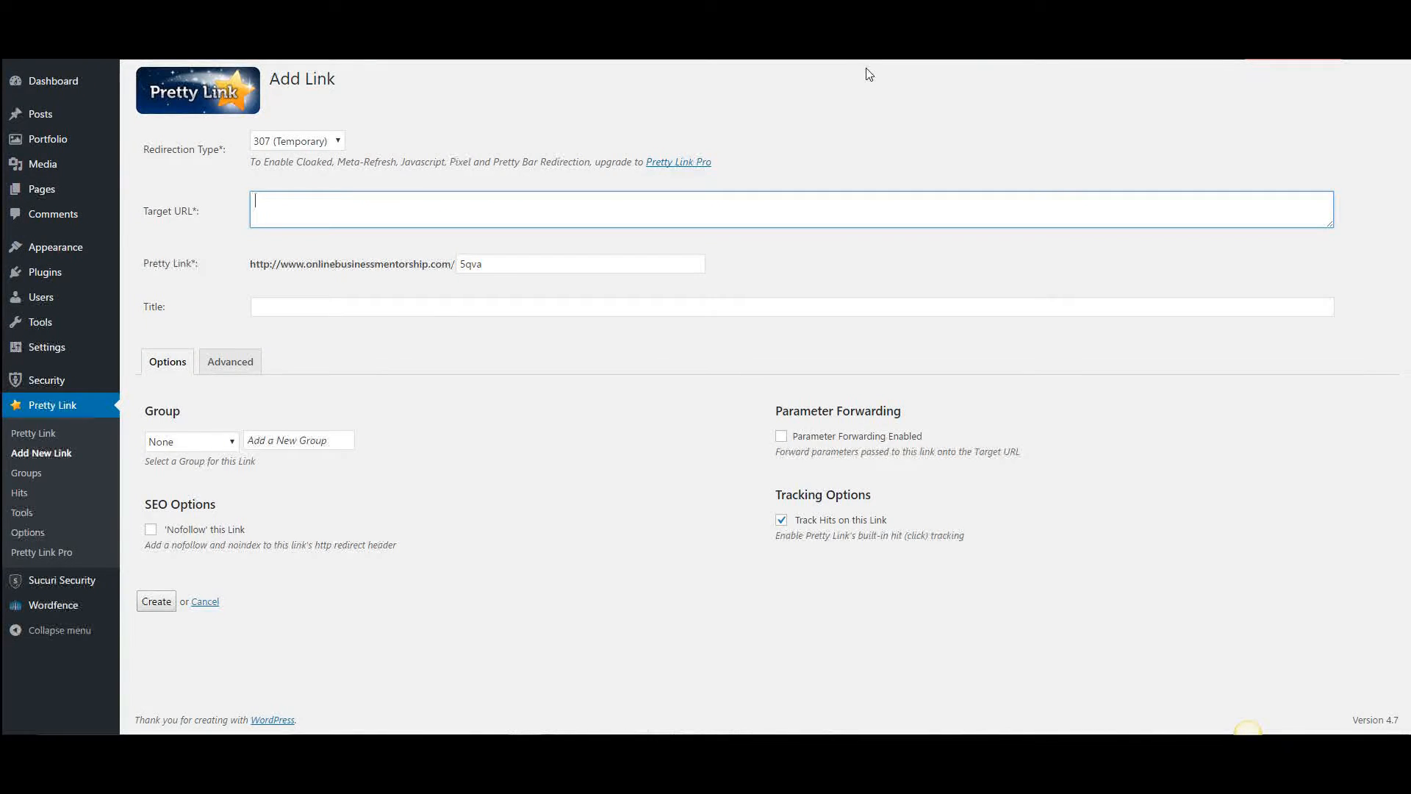
text(http://www.onlinebusinessmentorship.com/)
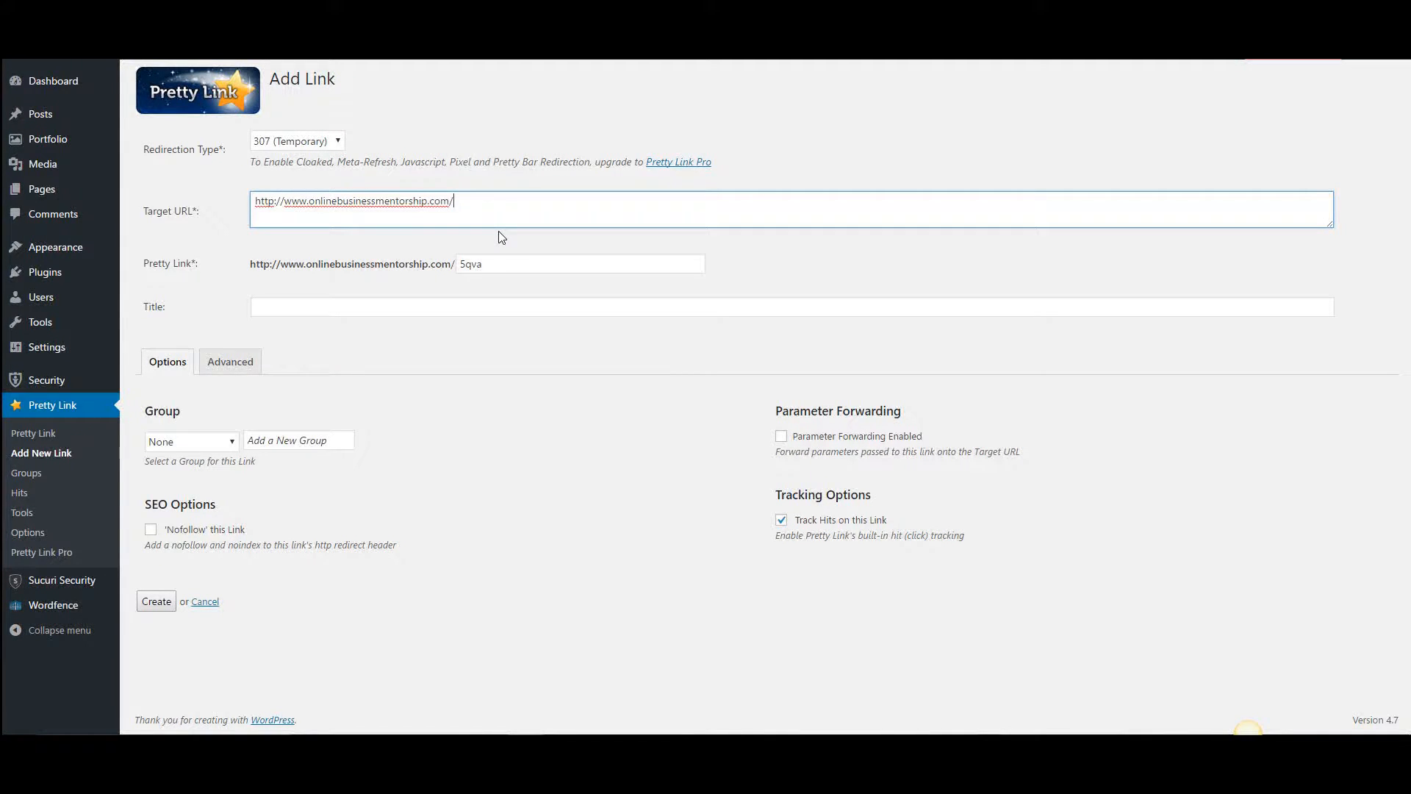
Set the new link's slug to "homelink" and its title to "Home".
double_click(456, 264)
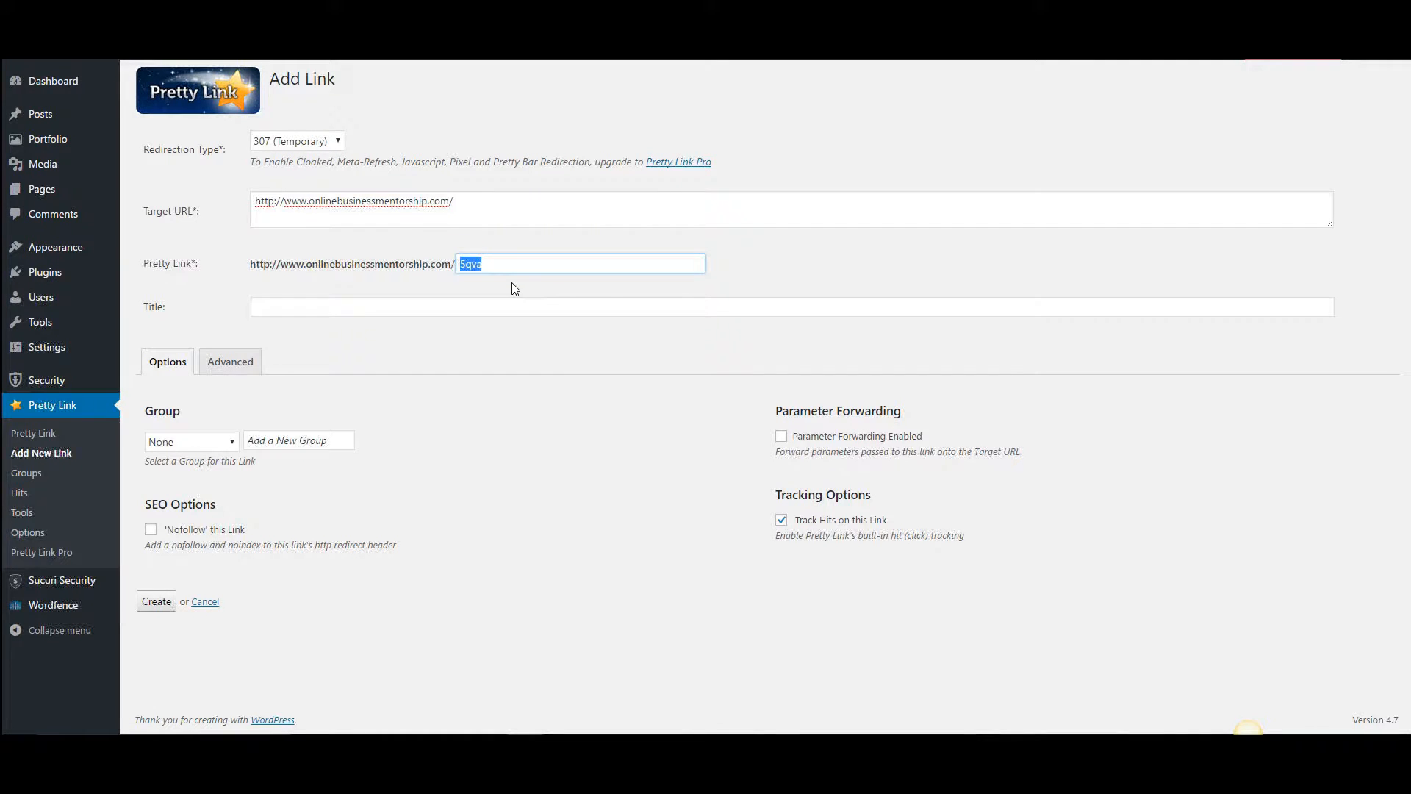
text(homelink)
click(295, 309)
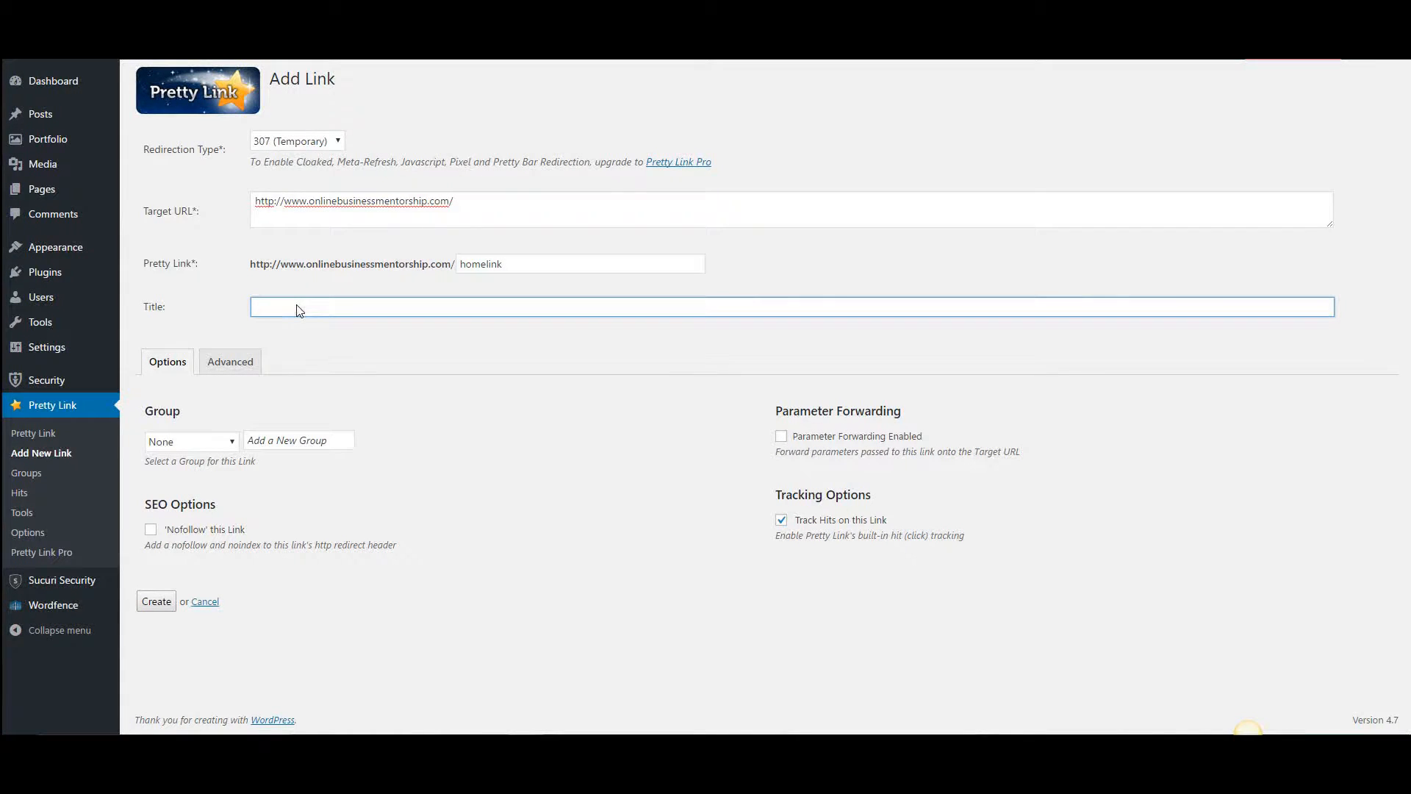
text(Home)
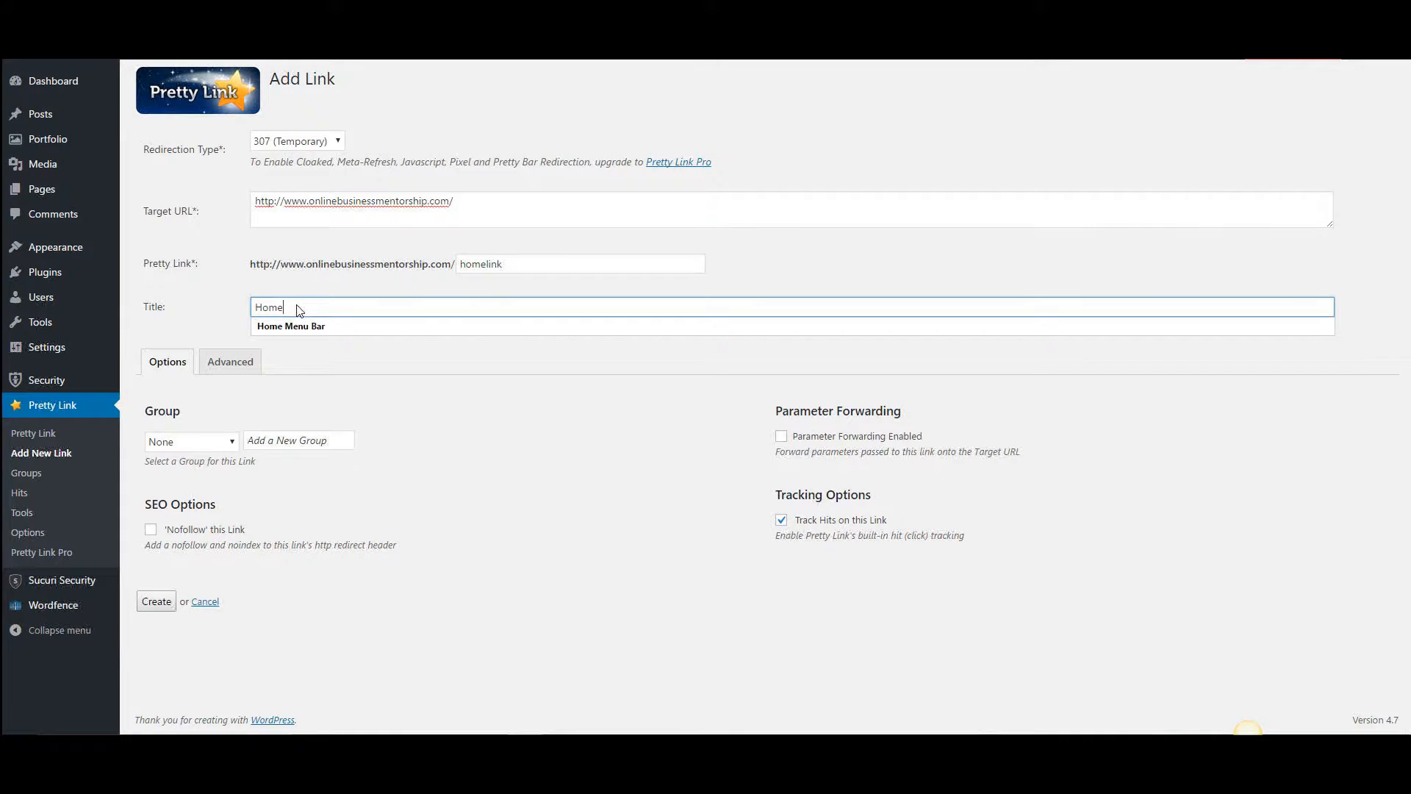
Assign the Home link to the "Home Menu Bar" group and create it.
click(341, 365)
click(213, 444)
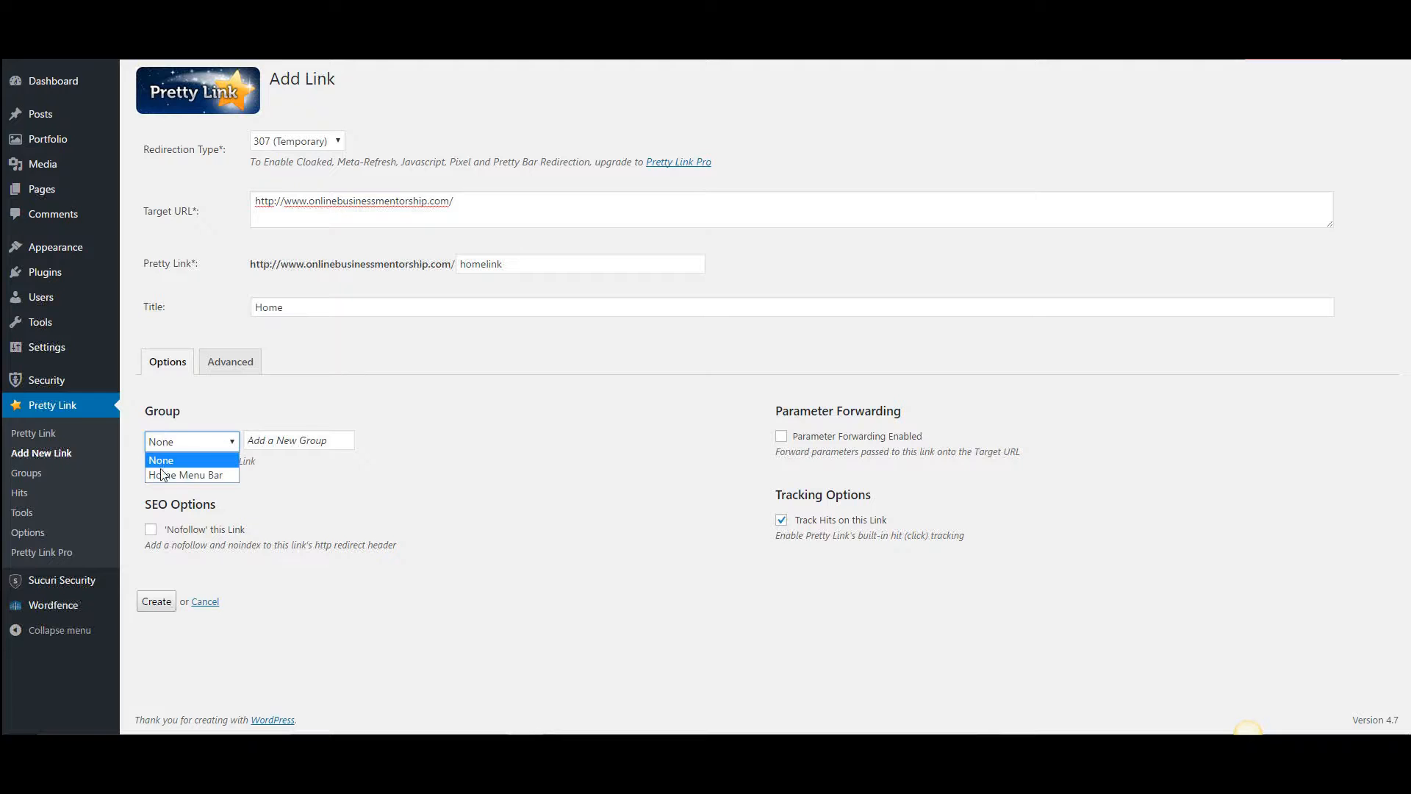
click(195, 476)
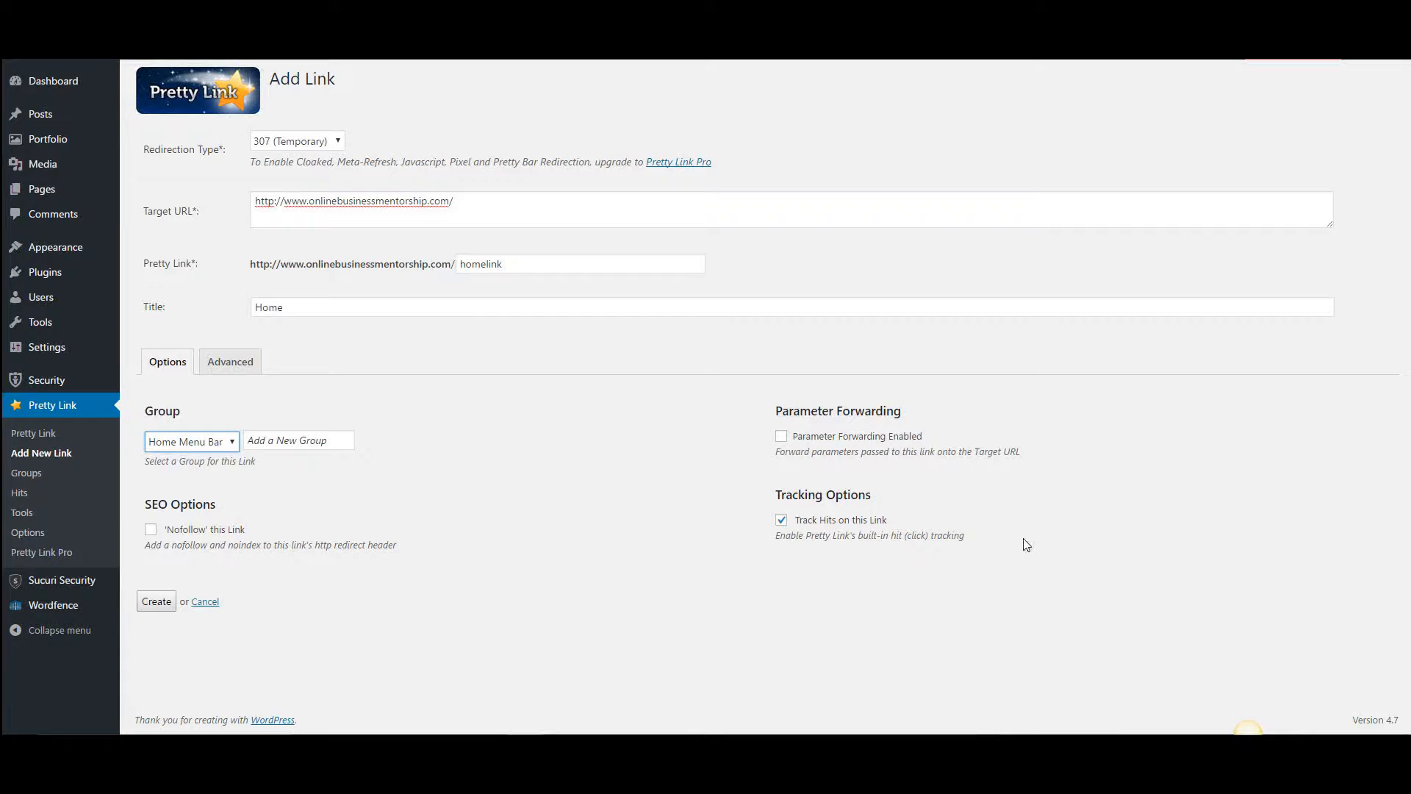
click(155, 601)
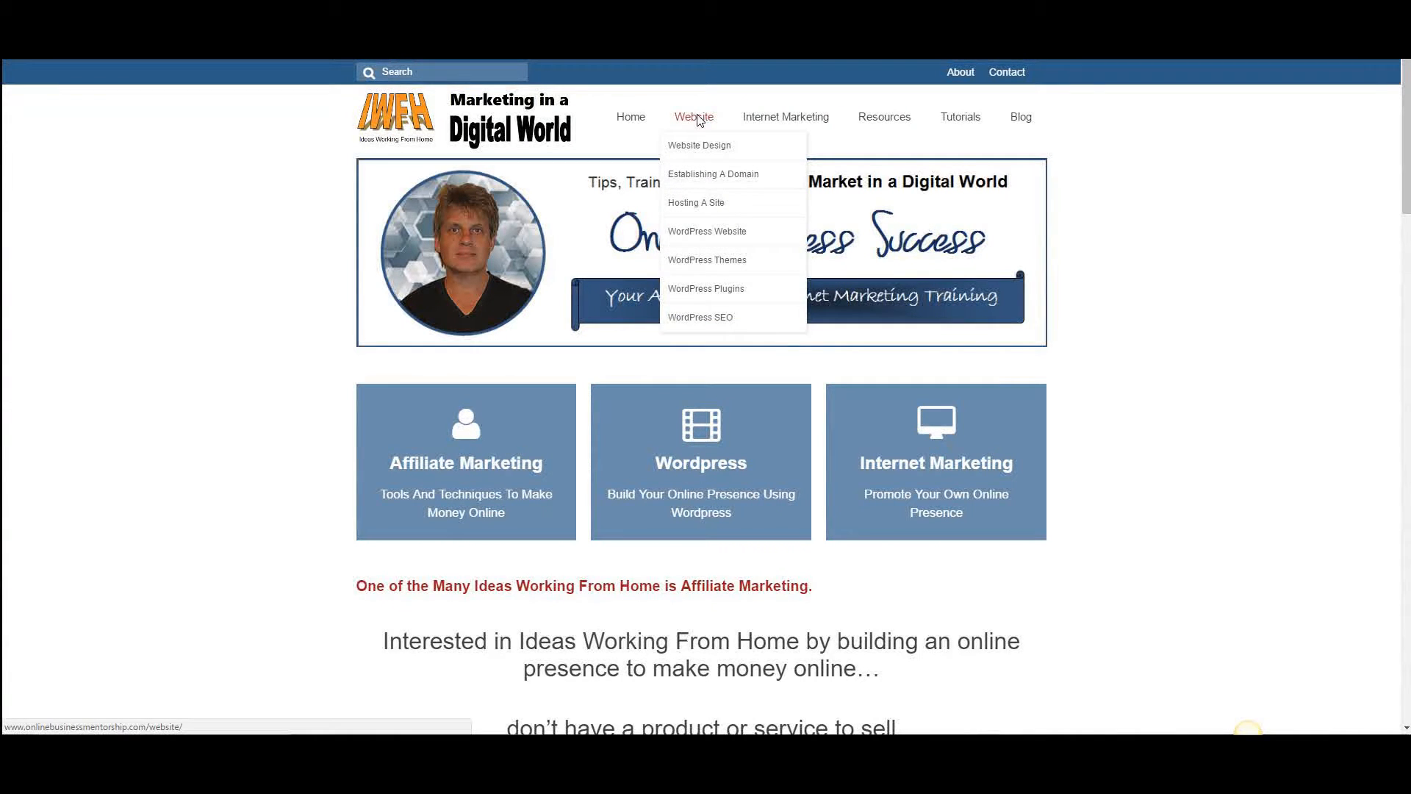
click(697, 120)
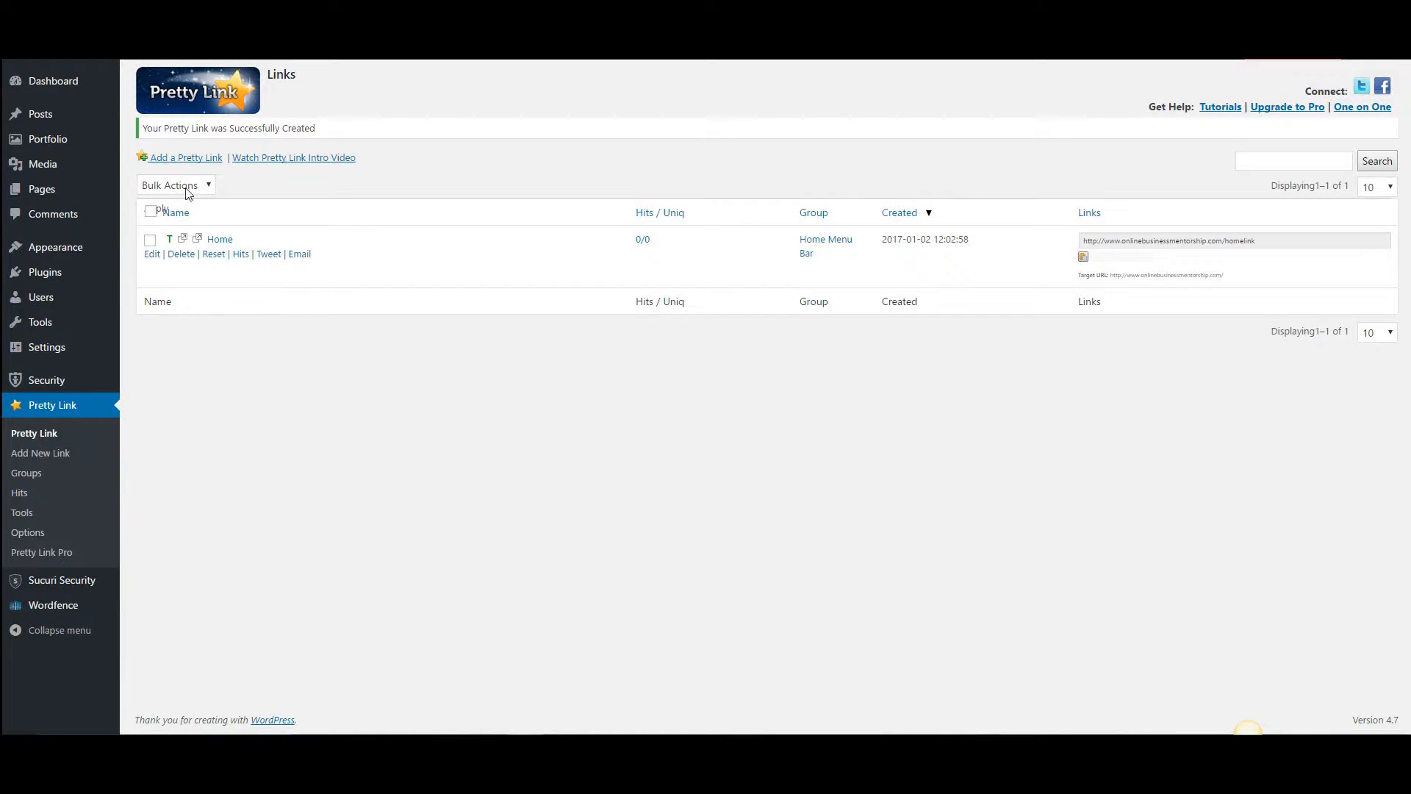
click(186, 158)
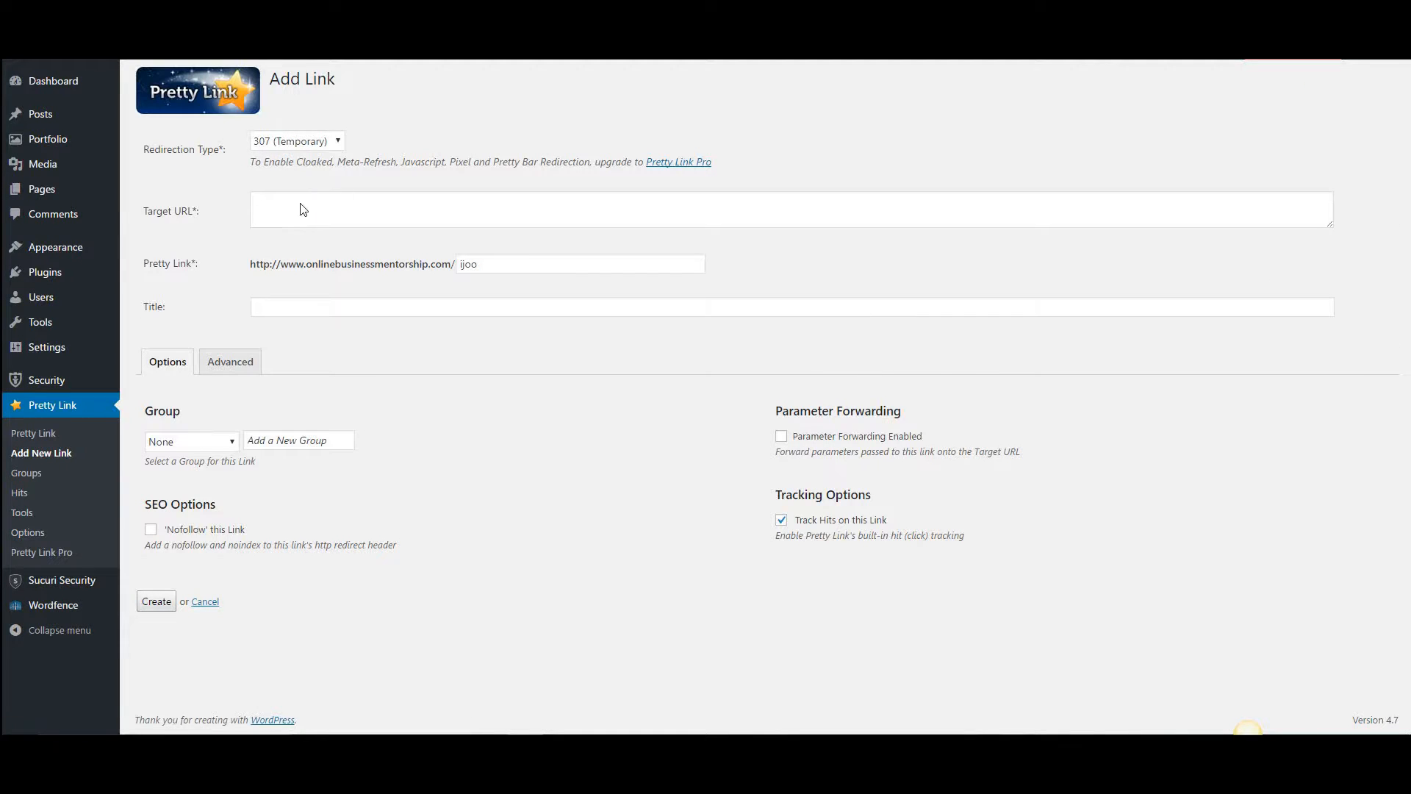
click(293, 207)
text(http://www.onlinebusinessmentorship.com/website/)
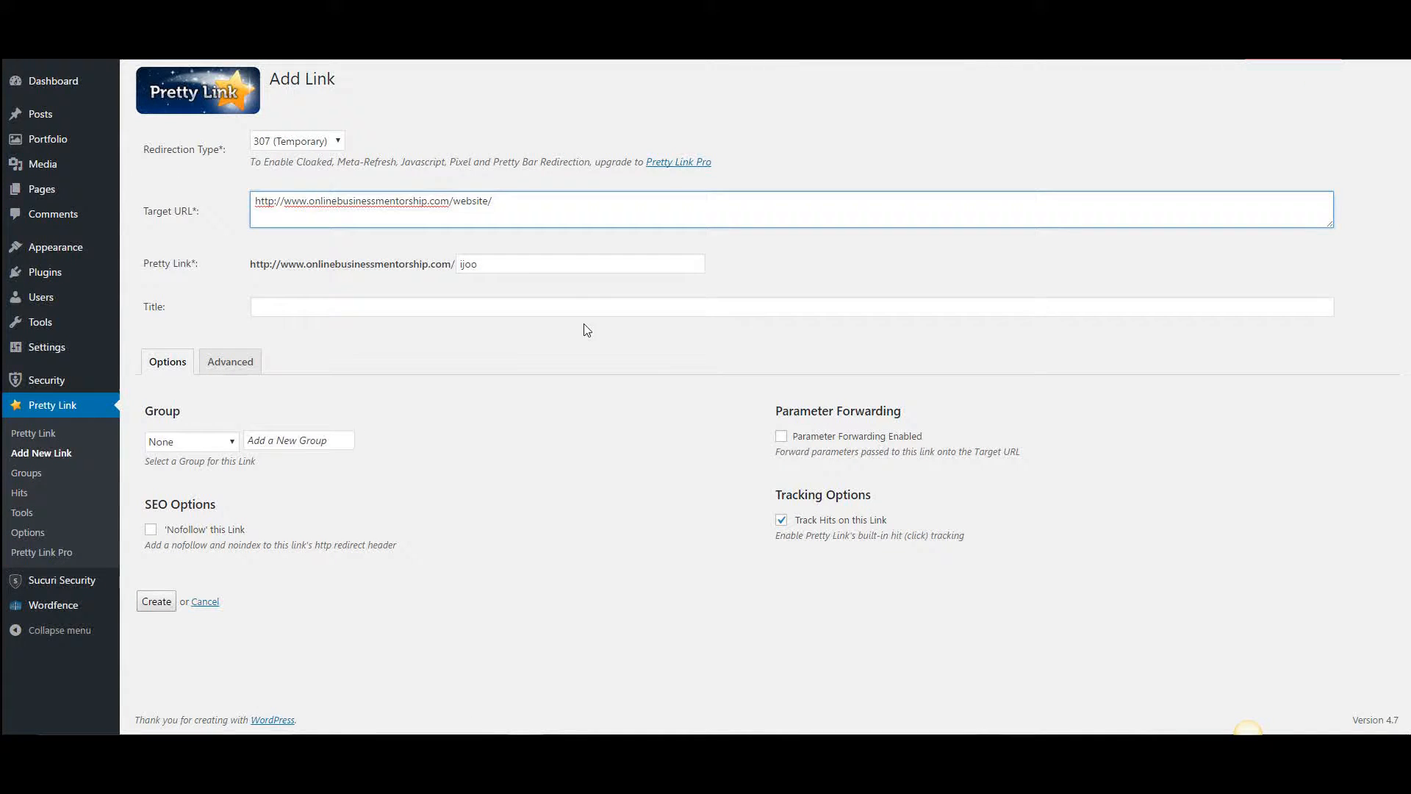
Set the second link's slug to "websitelink" and its title to "Website".
double_click(463, 266)
text(websitelink)
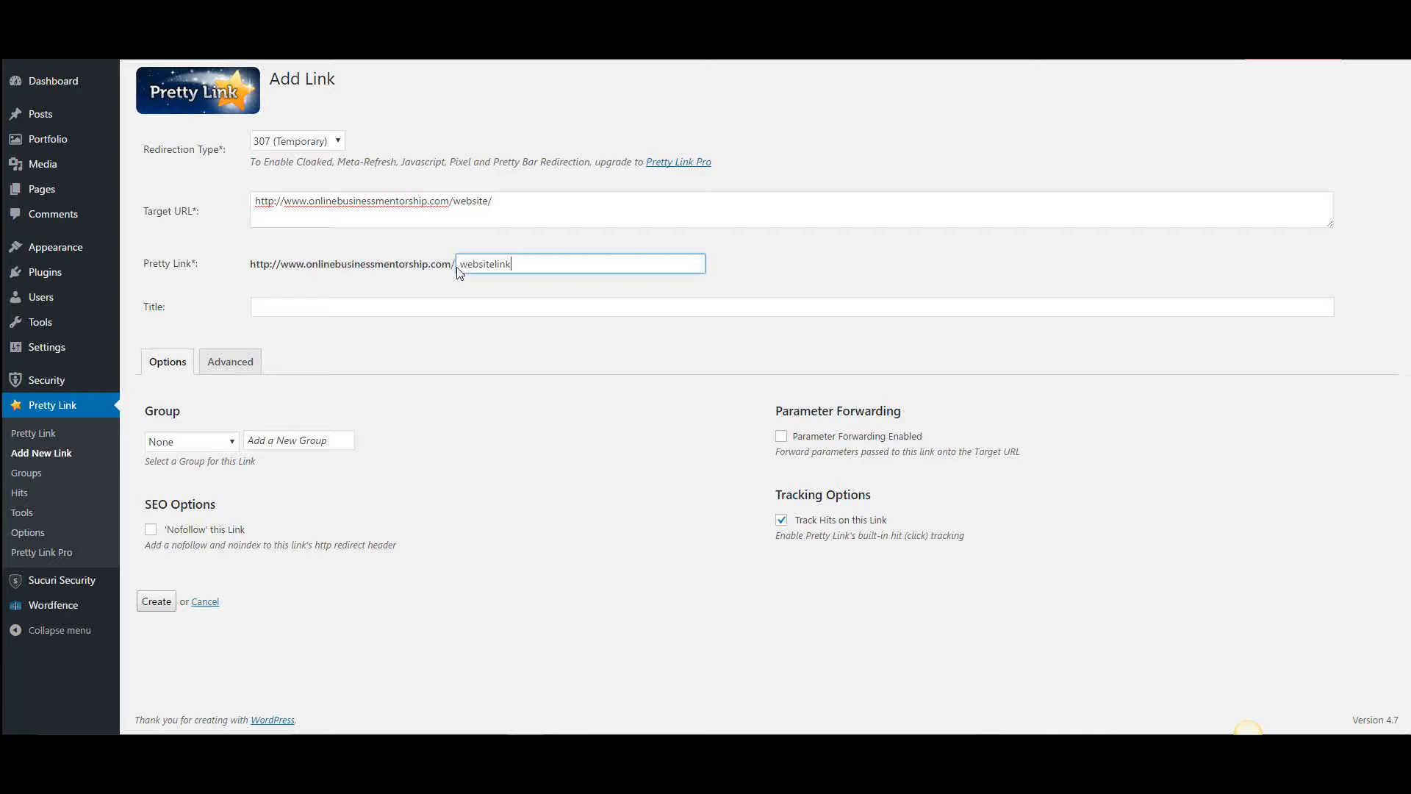
click(390, 309)
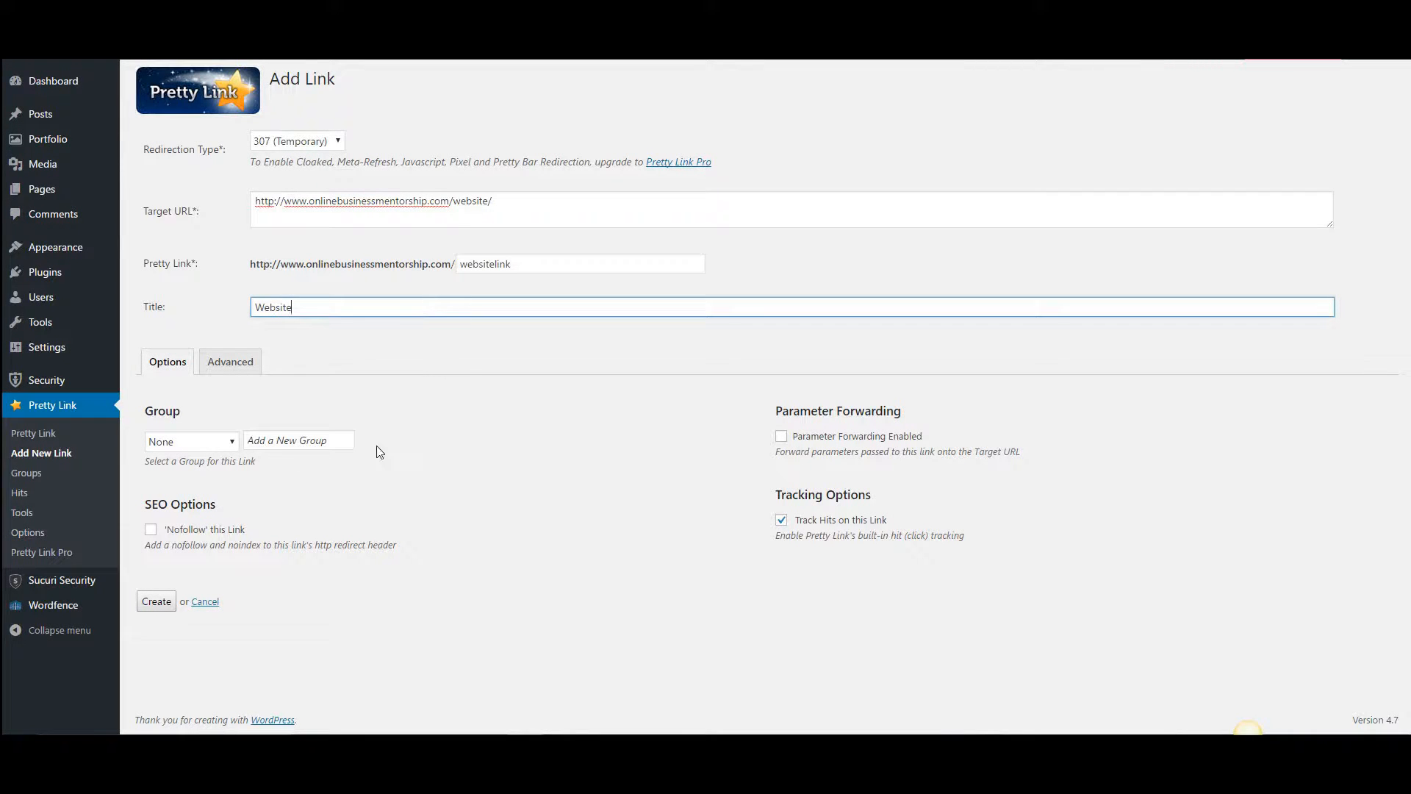
Assign the Website link to the "Home Menu Bar" group and create it.
click(234, 443)
click(202, 475)
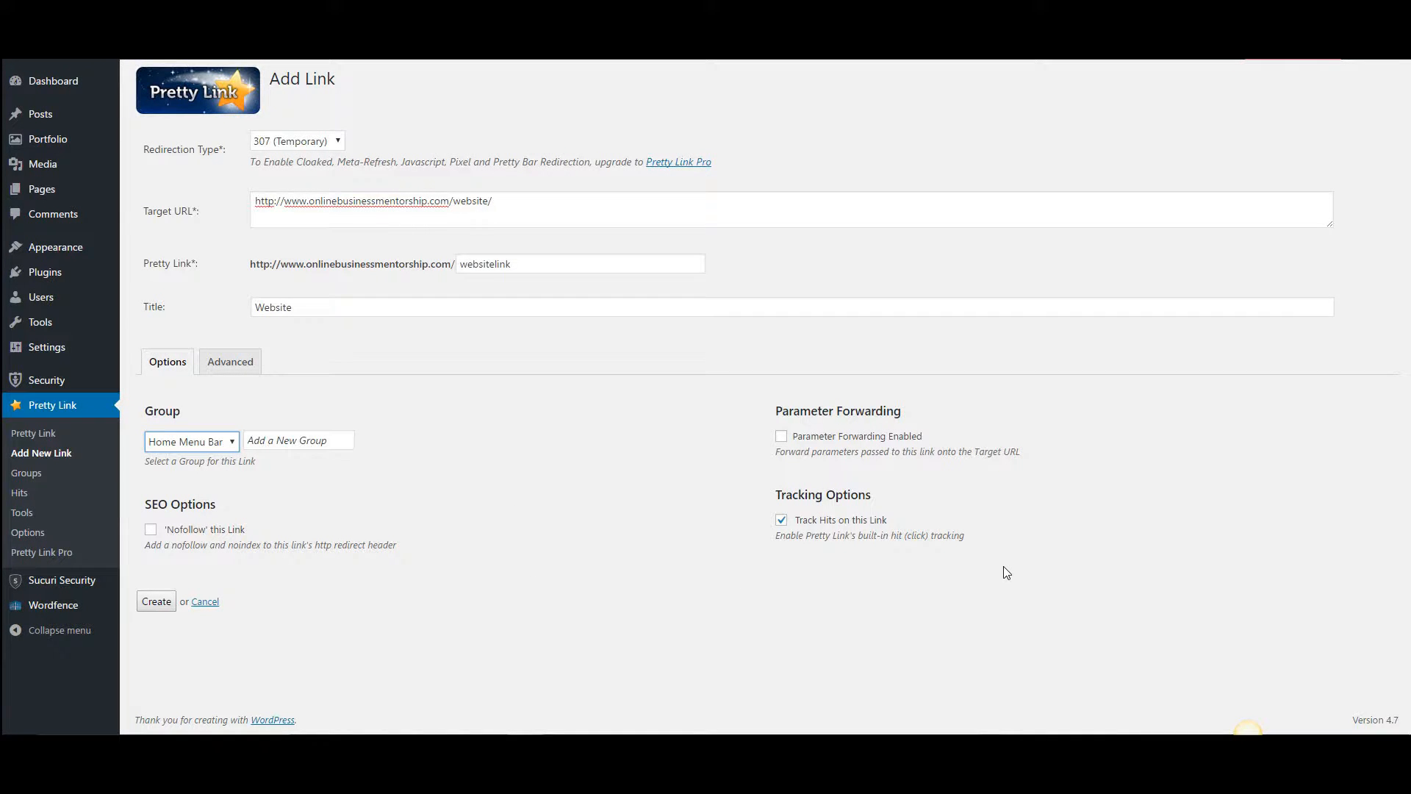
click(156, 601)
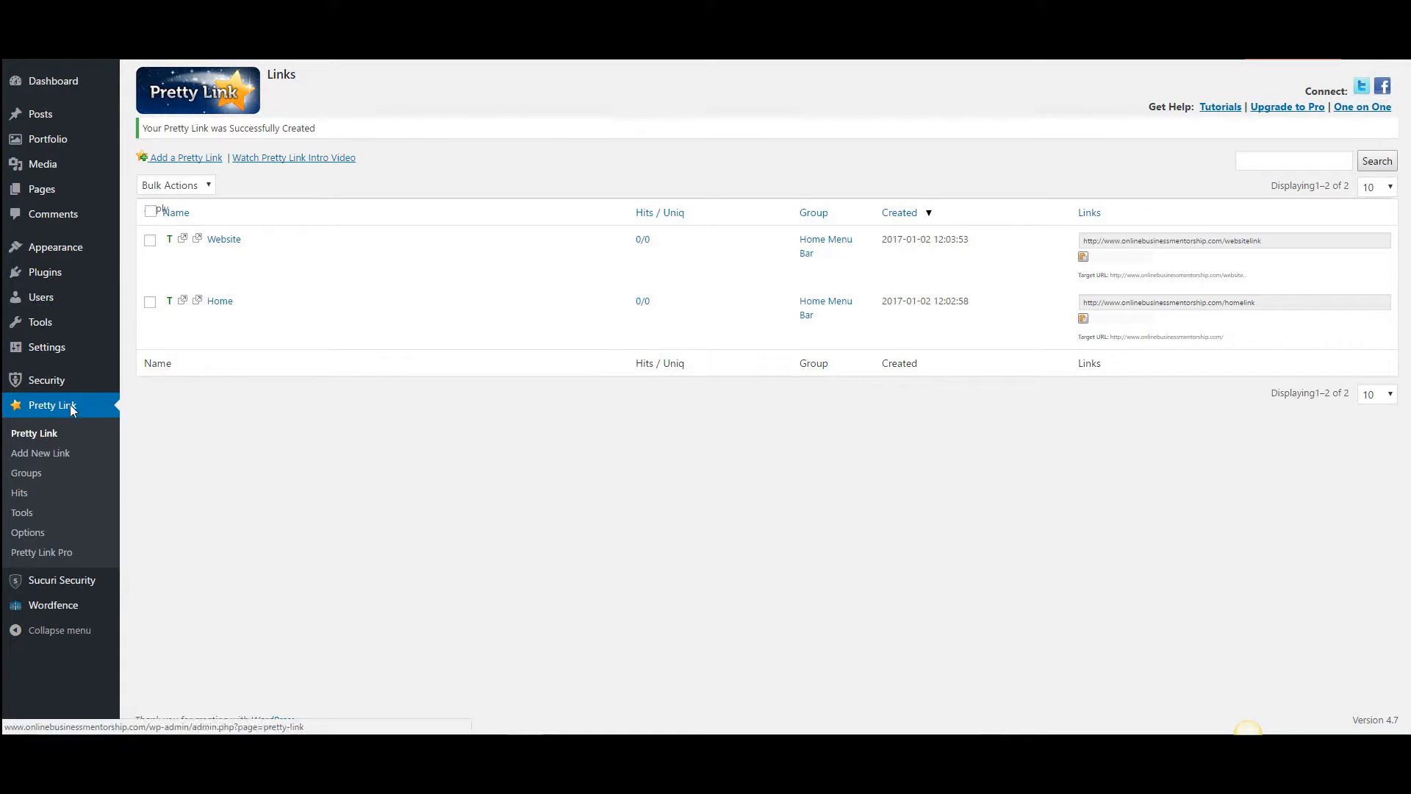
Open the Primary Menu (Primary Navigation) for editing in the site's menu settings and check the Home item's details.
mouse_move(55, 246)
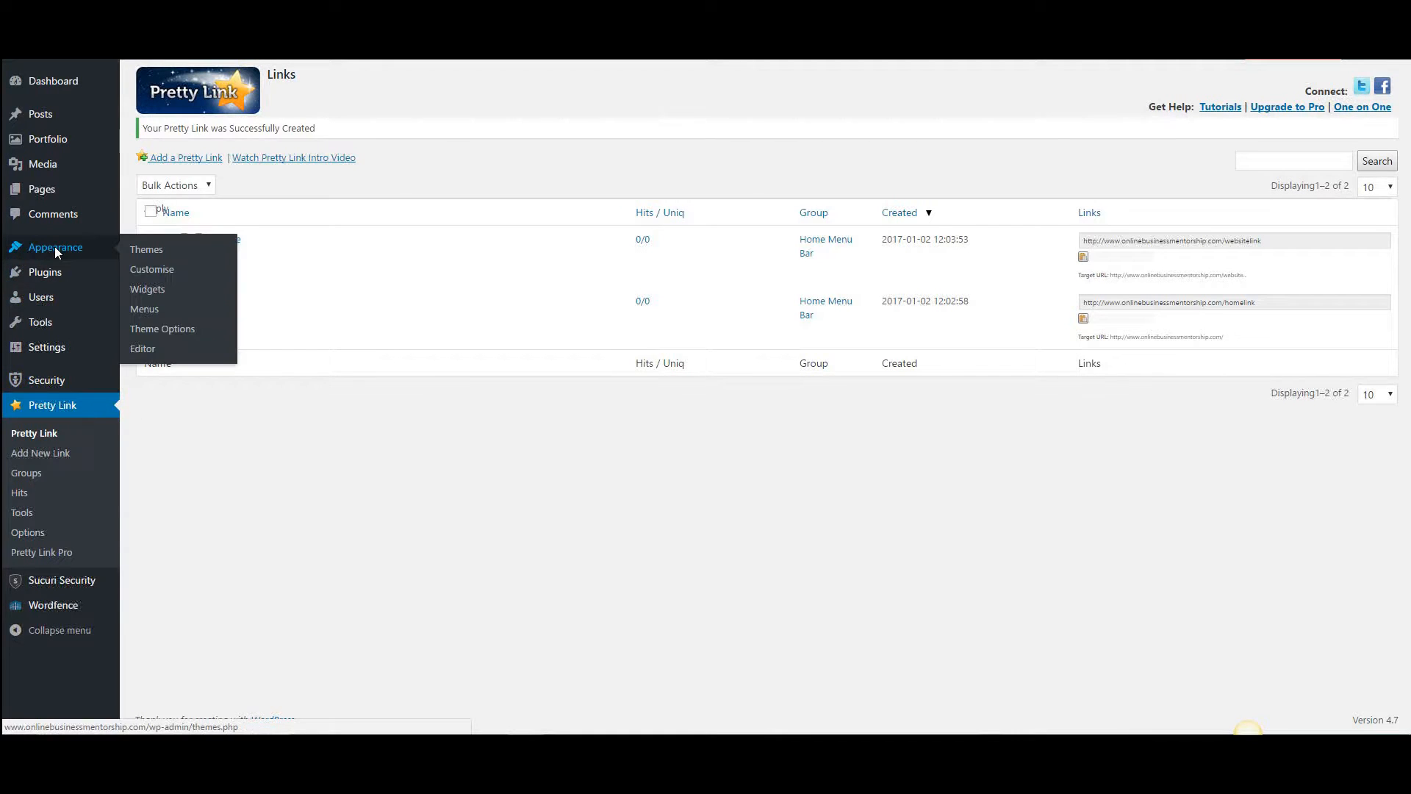
click(143, 310)
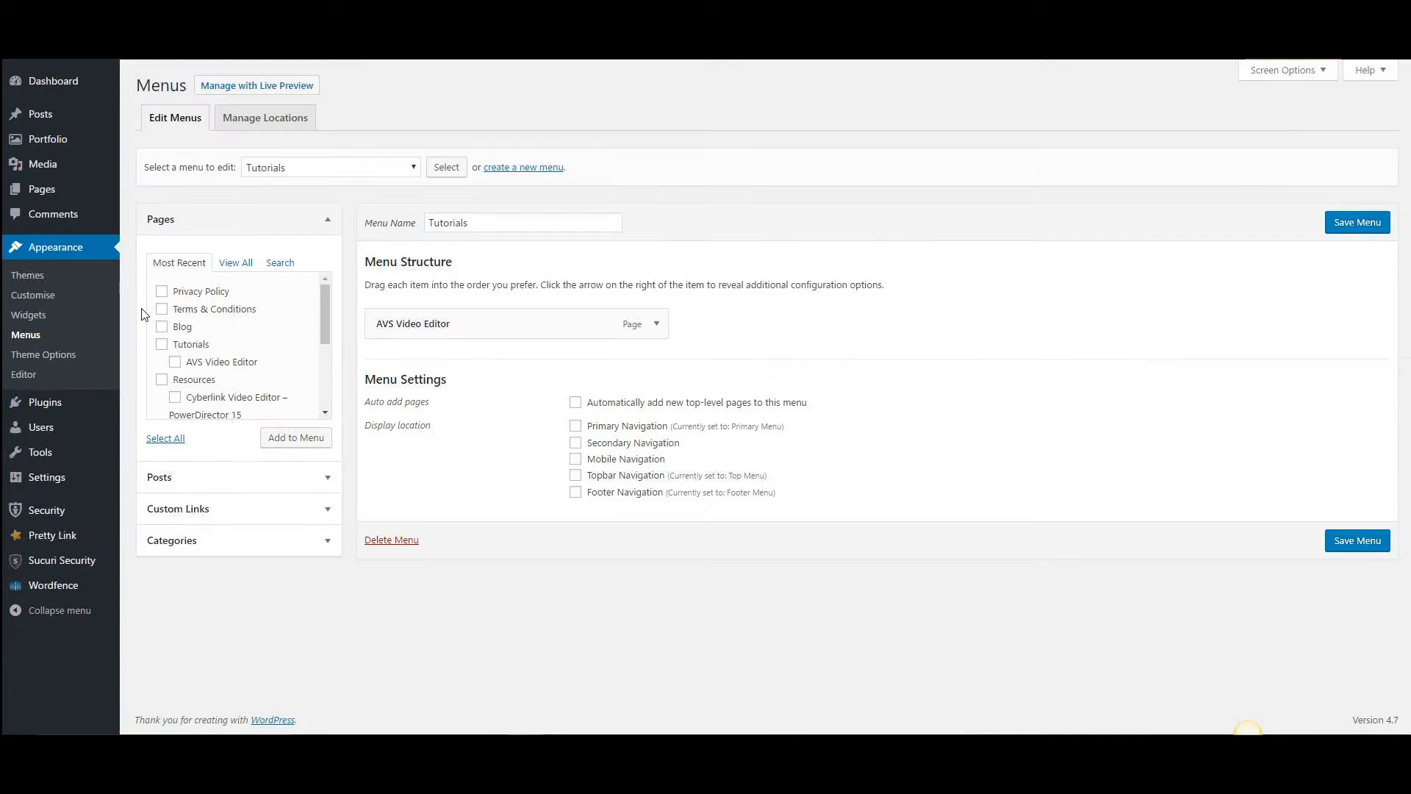
click(414, 166)
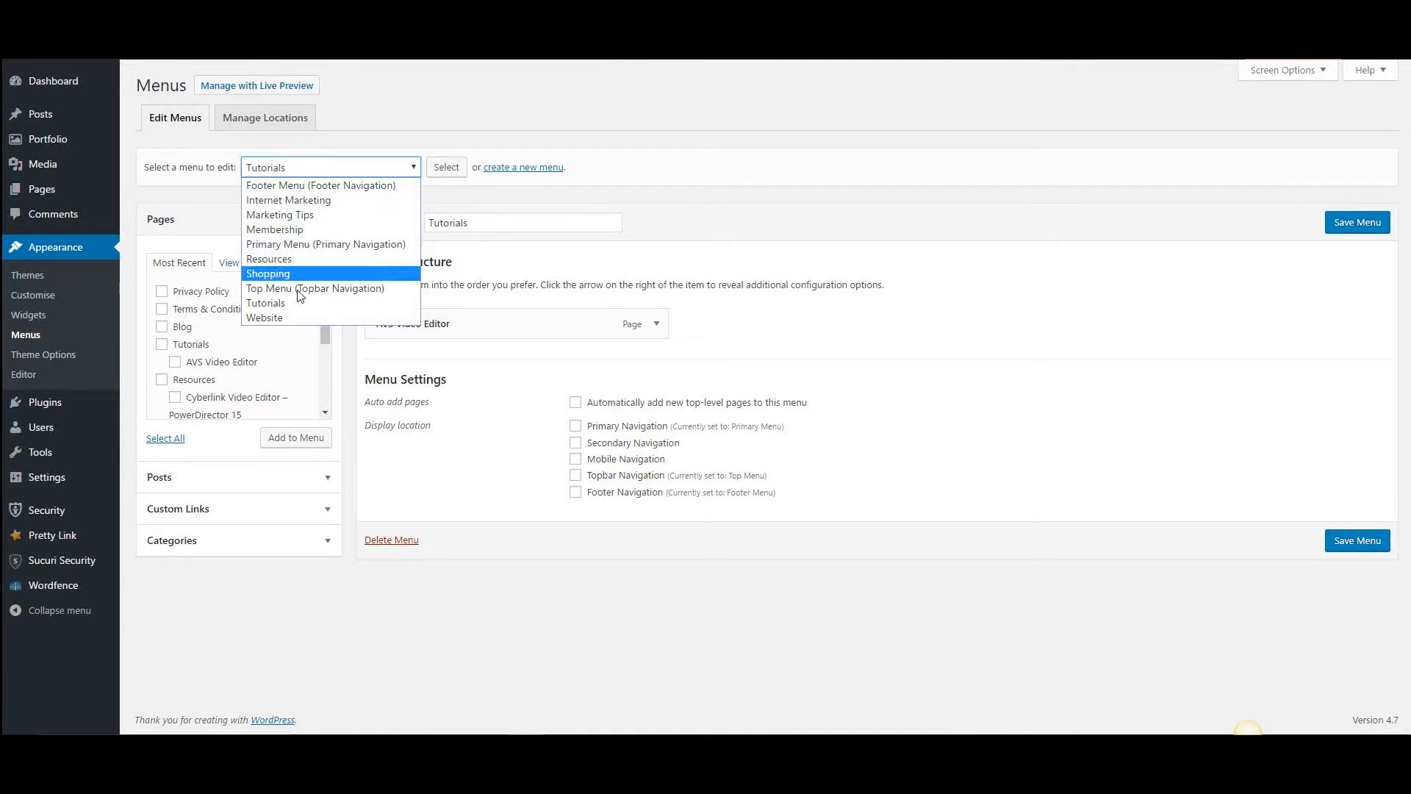
click(337, 245)
click(446, 167)
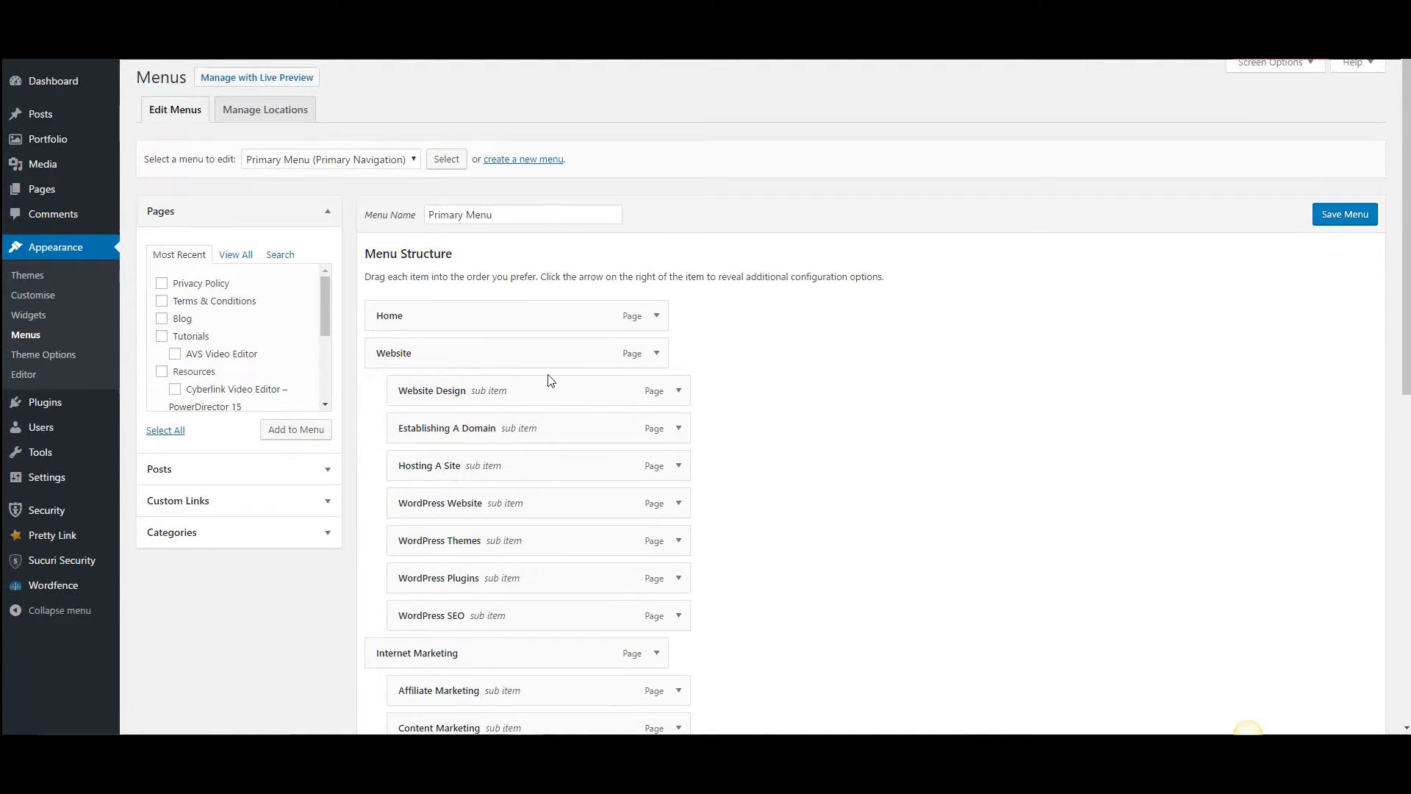
scroll(515, 352, down, 1)
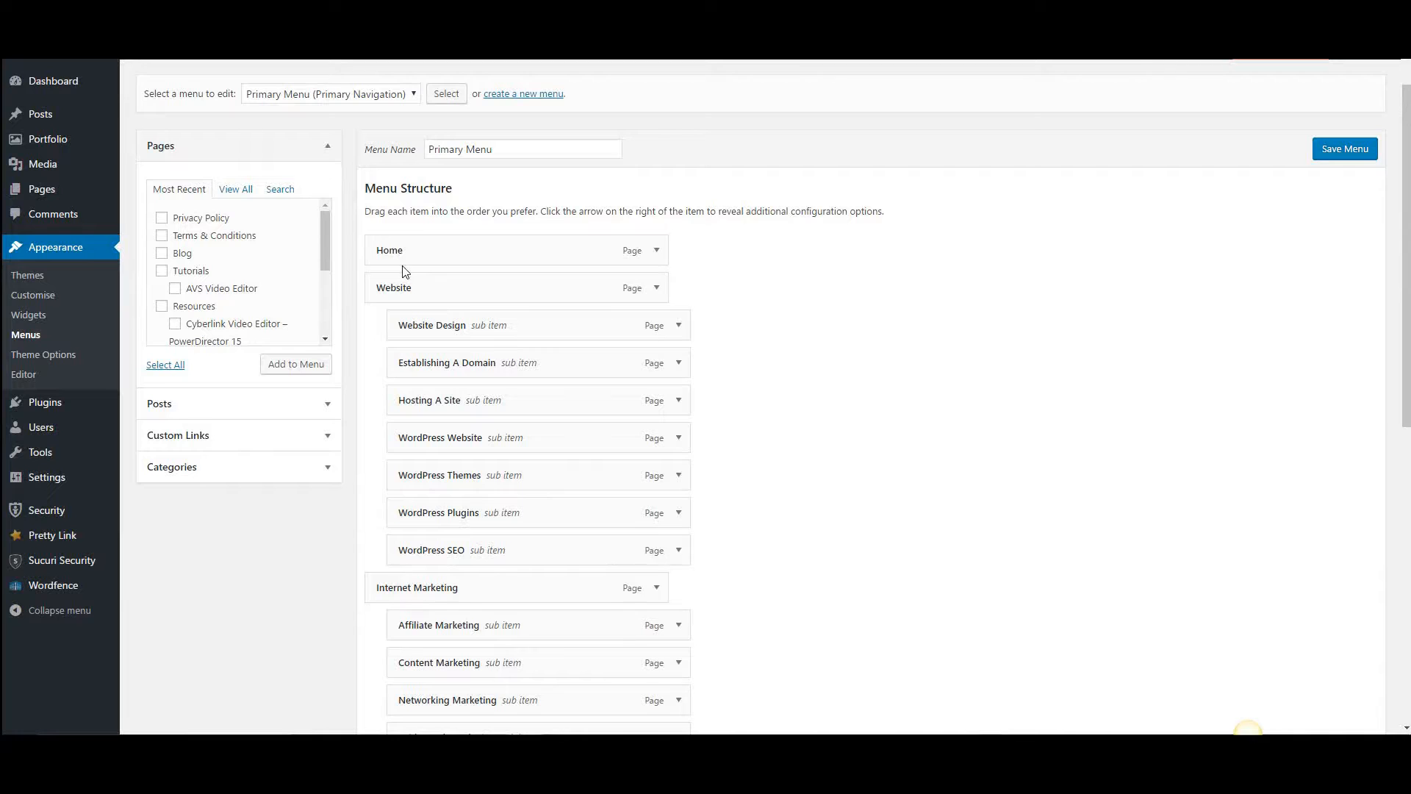
click(656, 251)
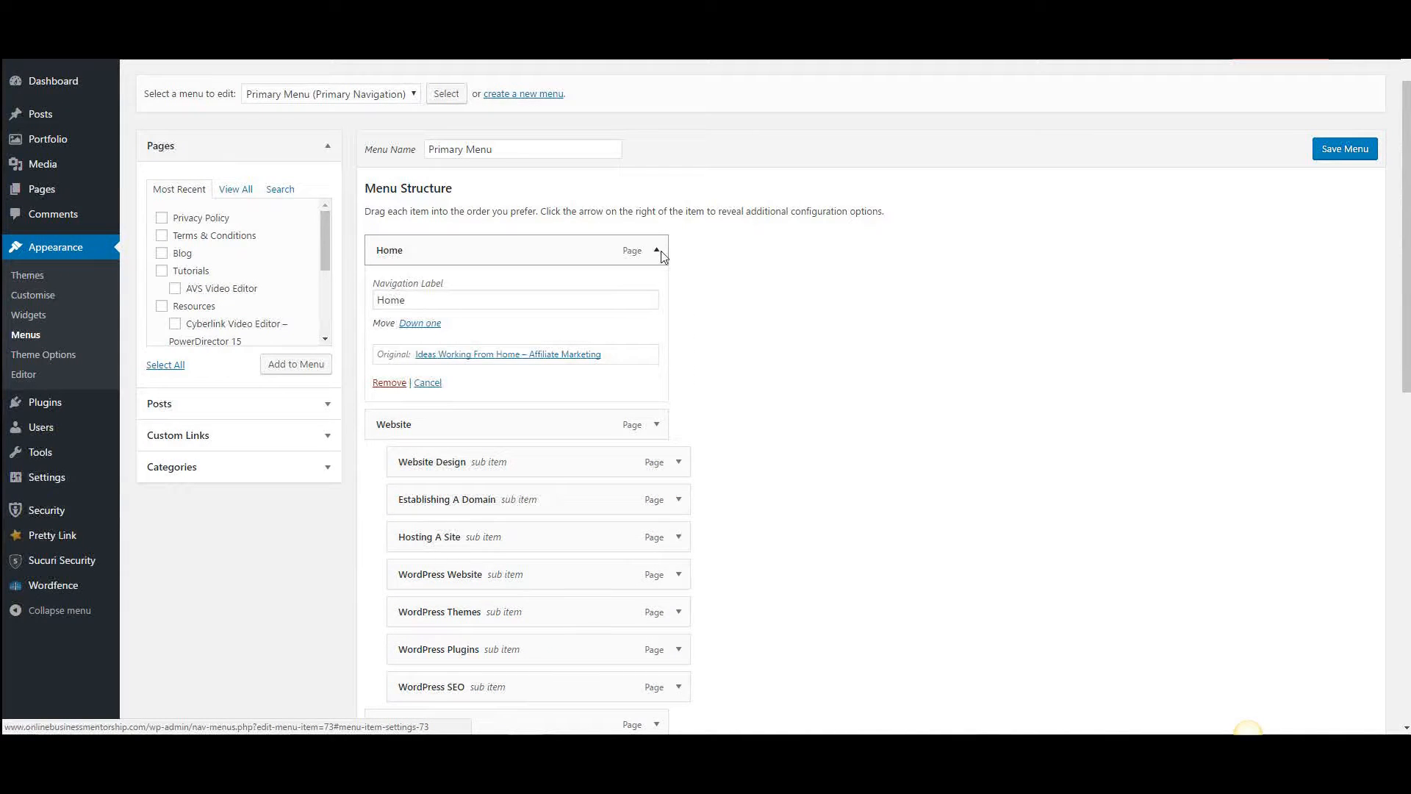
click(658, 252)
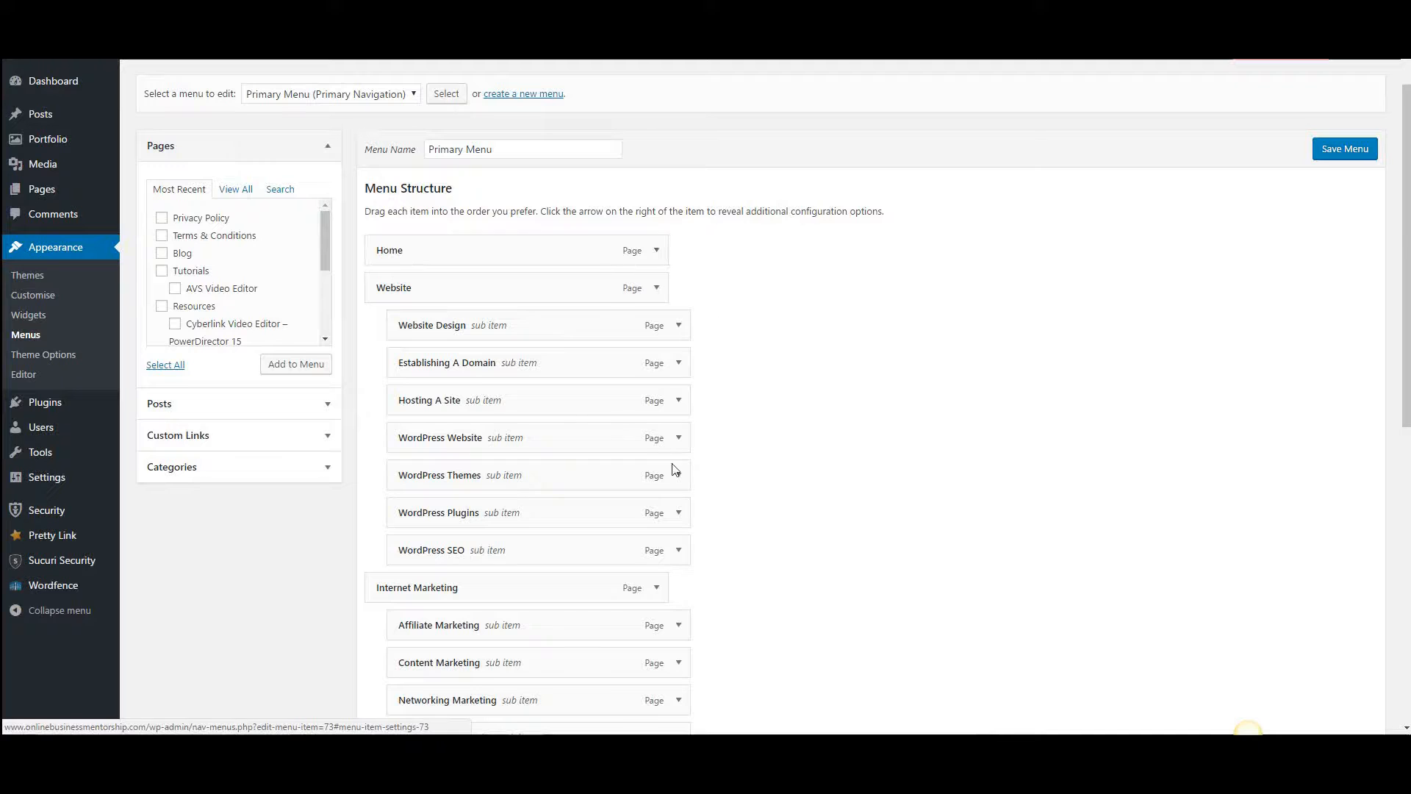
Add a custom link to the Primary Menu with the homelink pretty link as URL and "Home" as link text.
click(327, 436)
drag(278, 258, 205, 256)
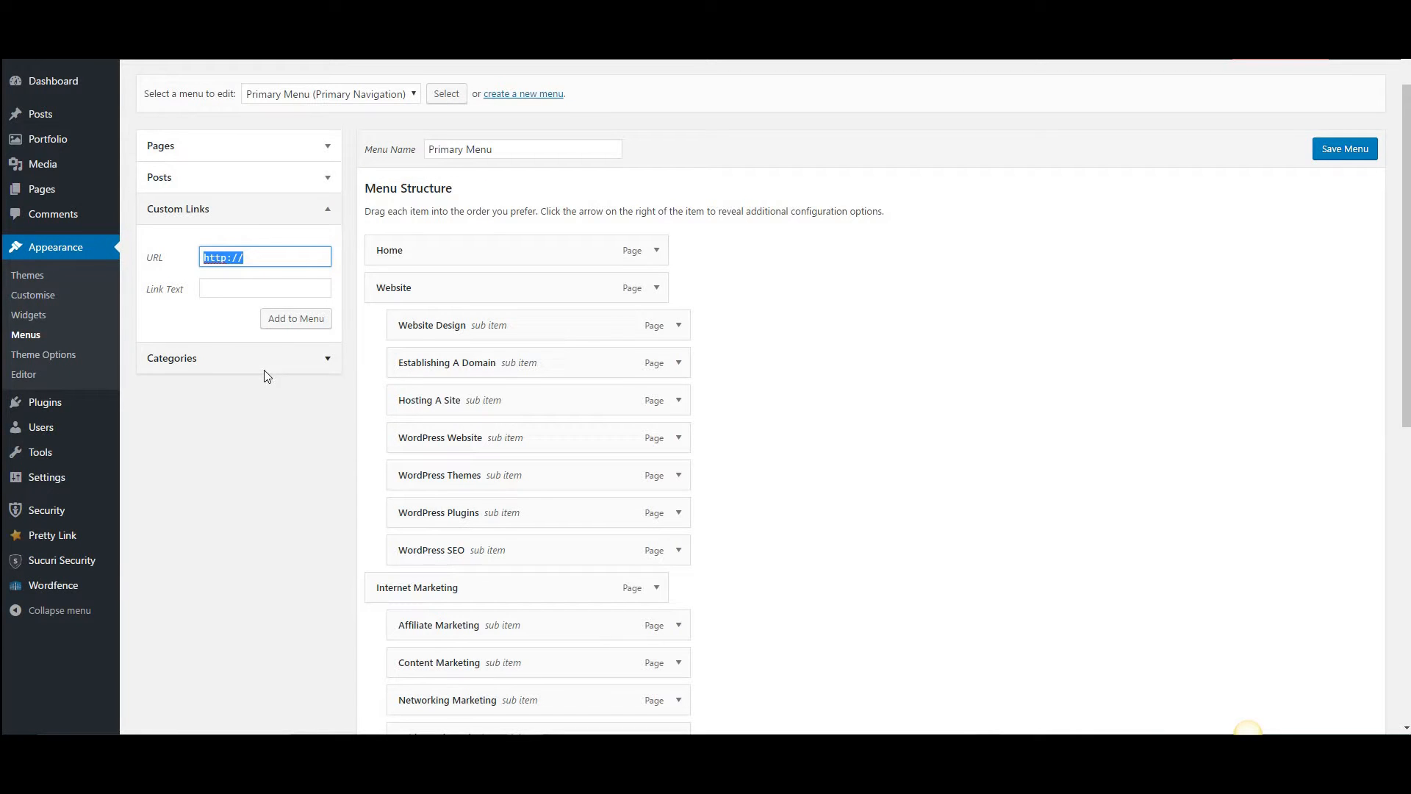
key(ctrl+v)
click(233, 290)
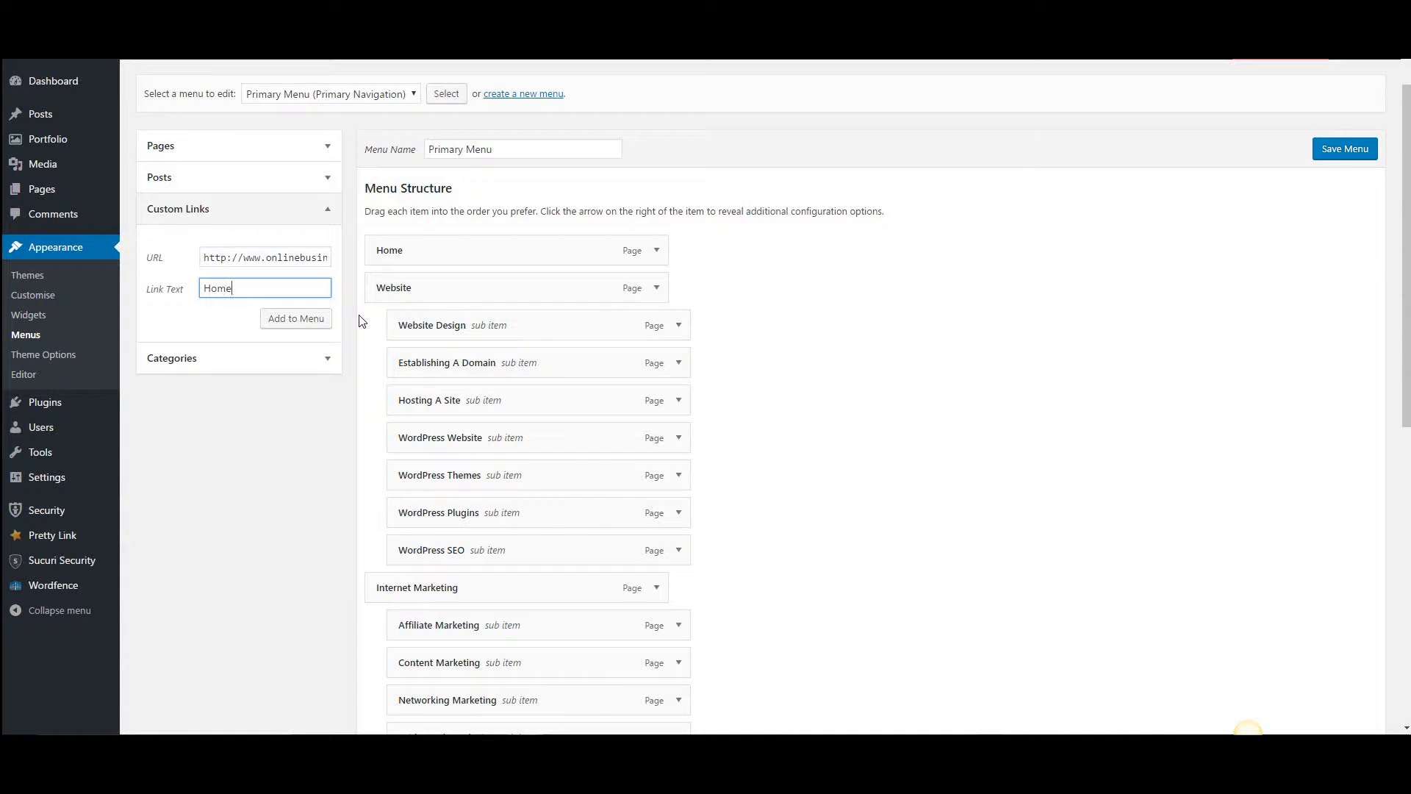
click(293, 318)
Move the new Home custom link from the end of the menu structure to the first place, above the Home page item.
scroll(826, 492, down, 5)
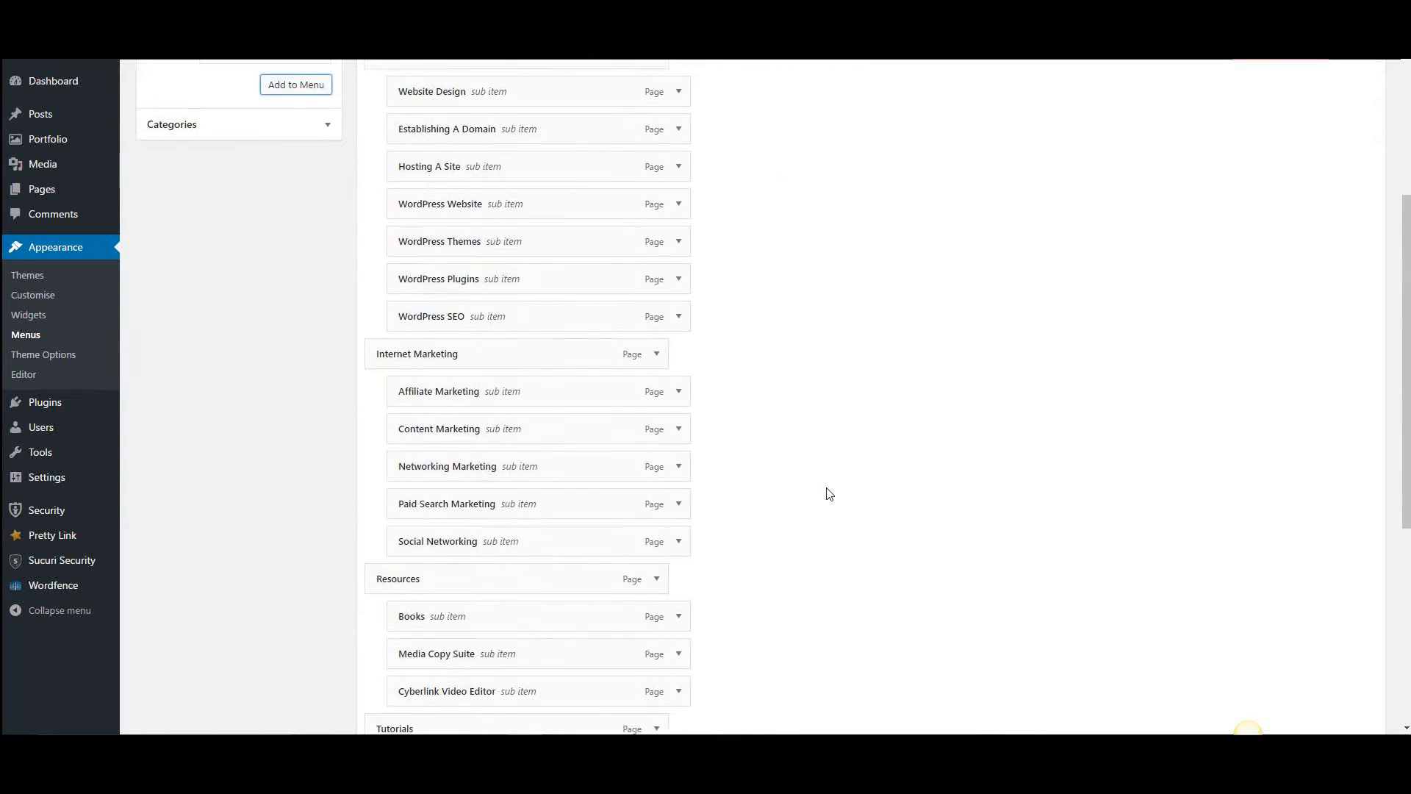
scroll(829, 493, down, 1)
drag(507, 567, 505, 140)
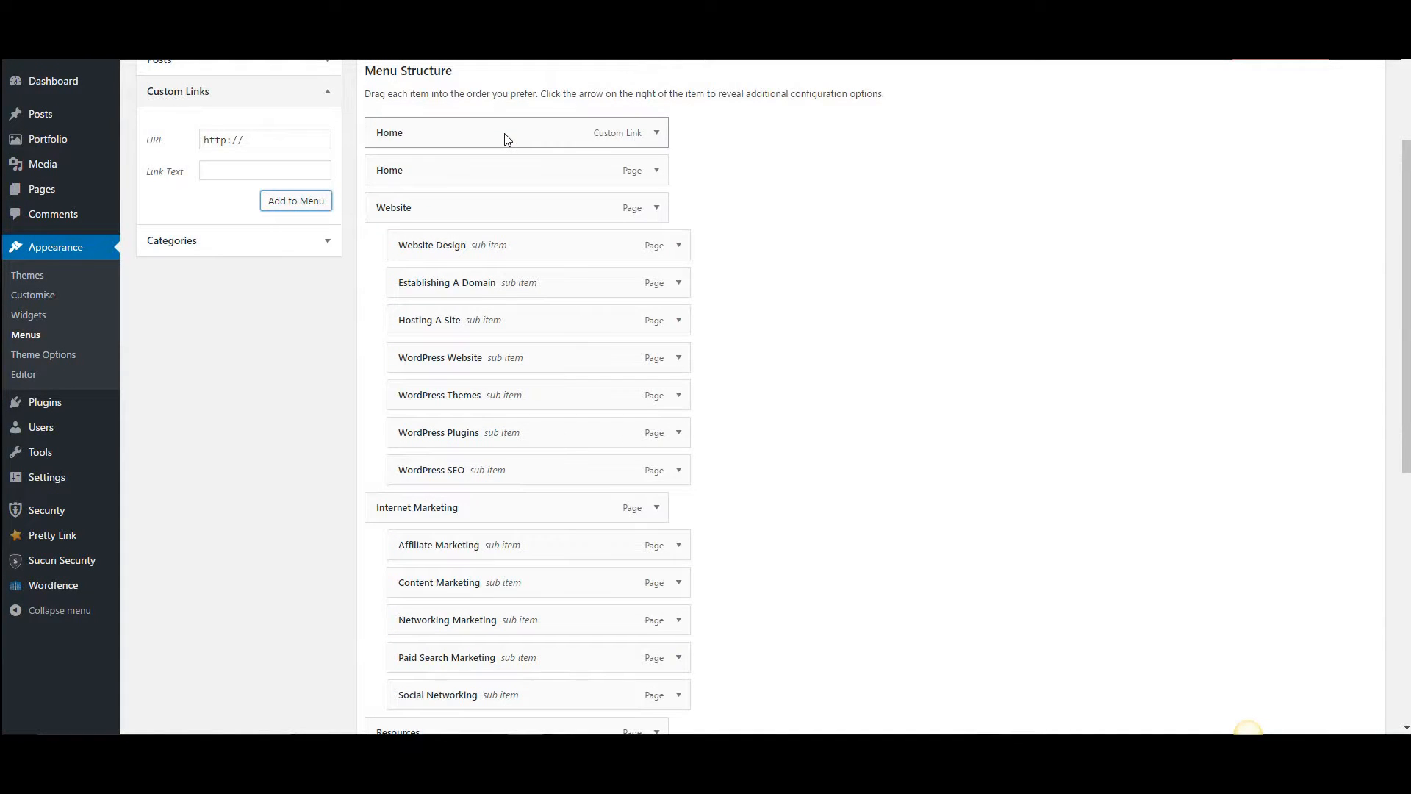
Remove the original Home page item from the Primary Menu and save the menu.
click(657, 171)
click(390, 303)
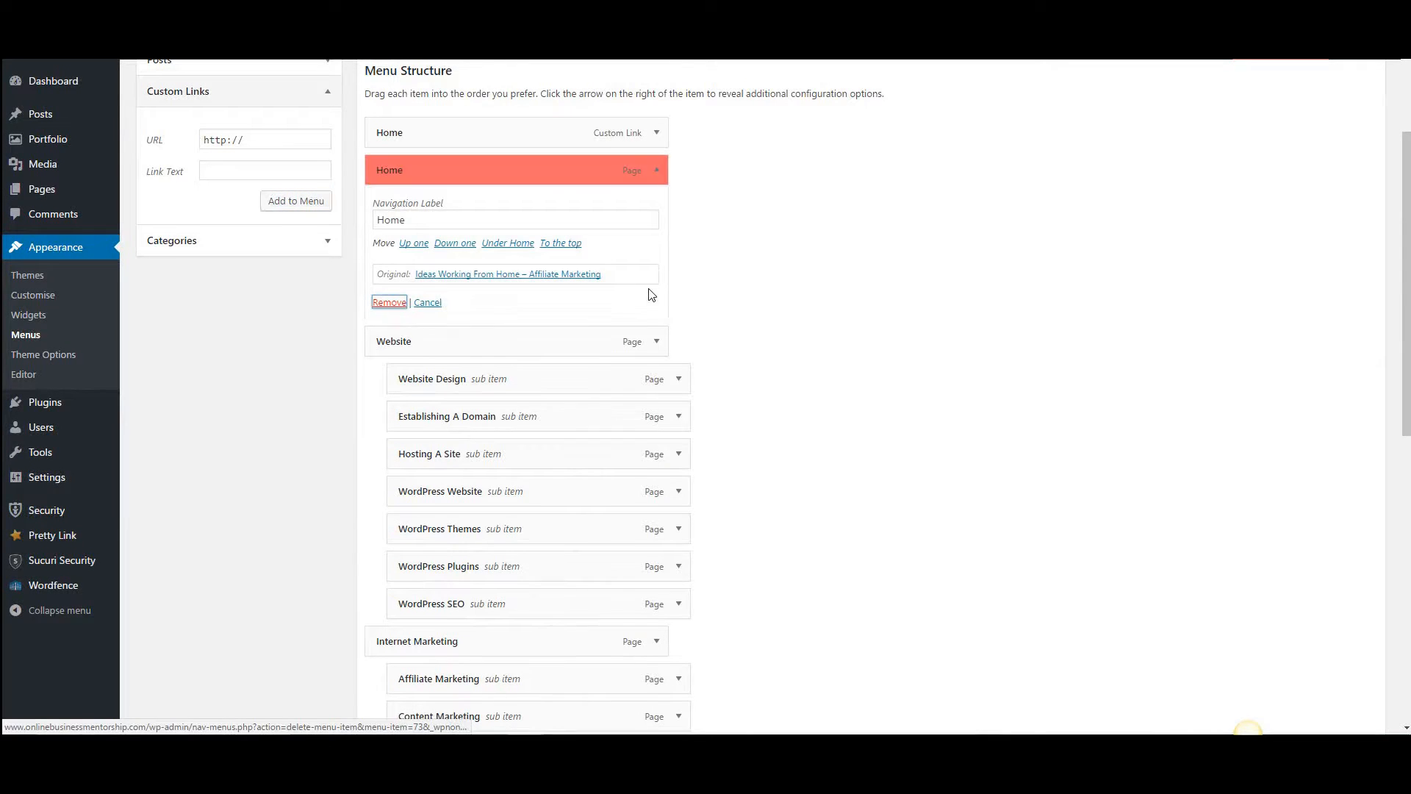
click(656, 134)
click(658, 134)
scroll(829, 311, down, 3)
scroll(829, 311, up, 5)
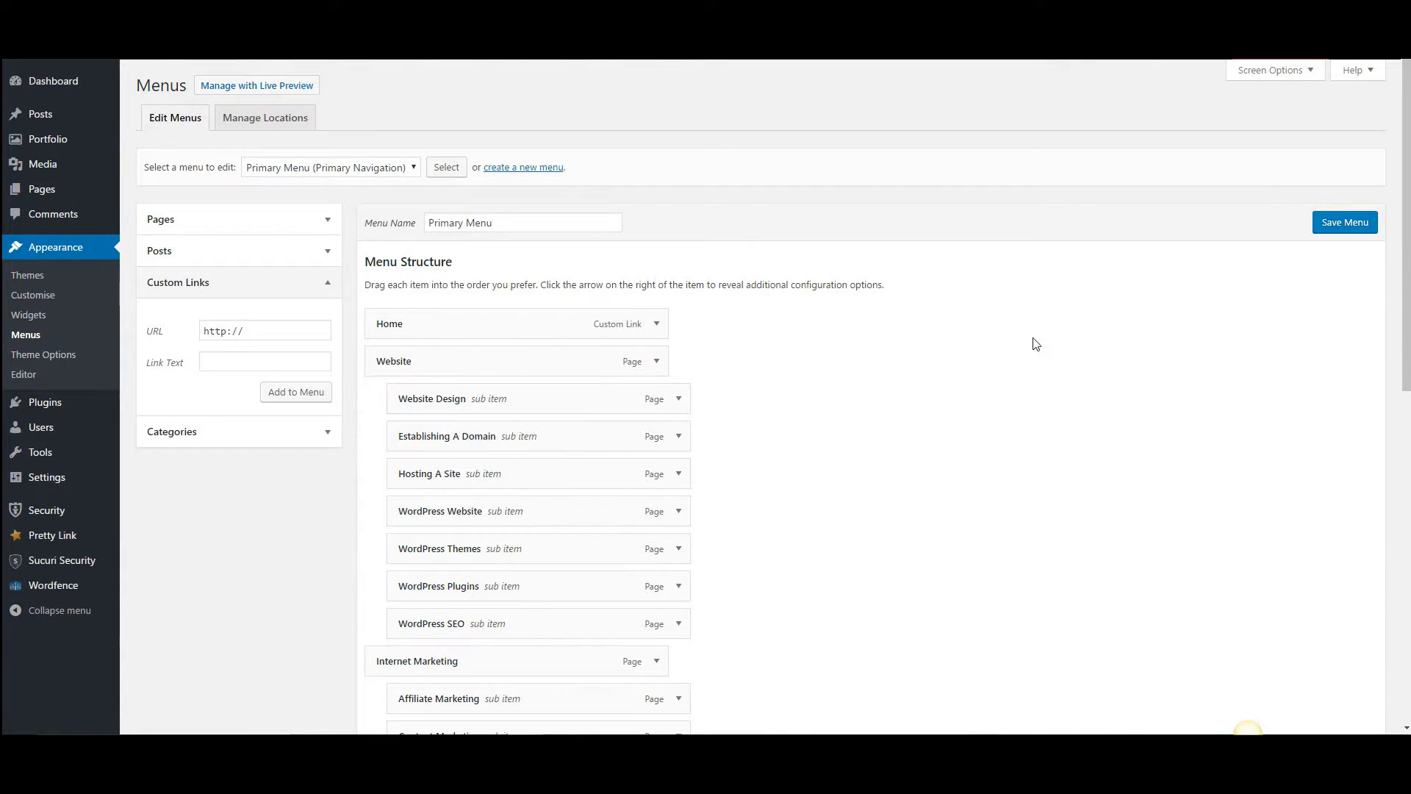
click(1339, 222)
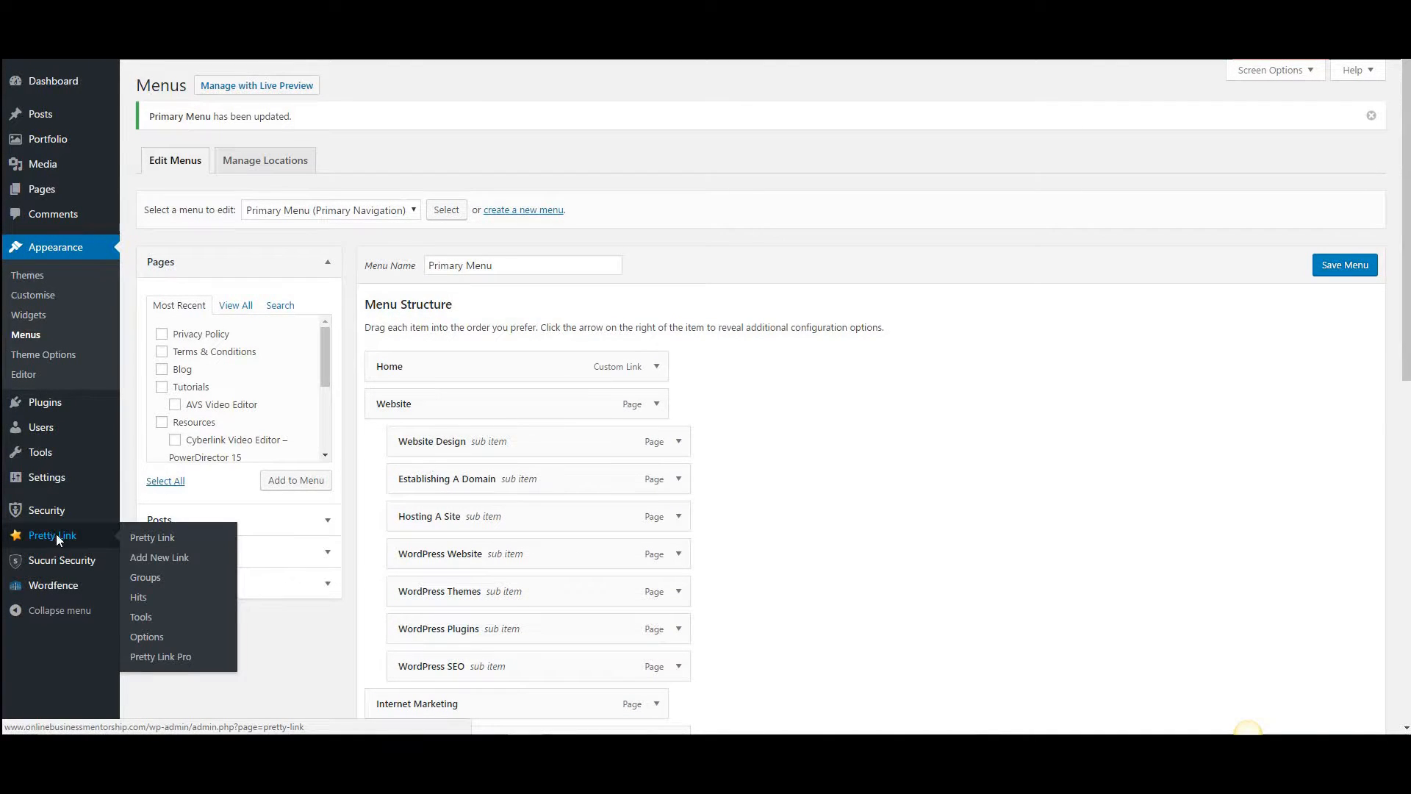
Copy the Website pretty link and add it to the Primary Menu as a custom link with the text "Website".
click(58, 537)
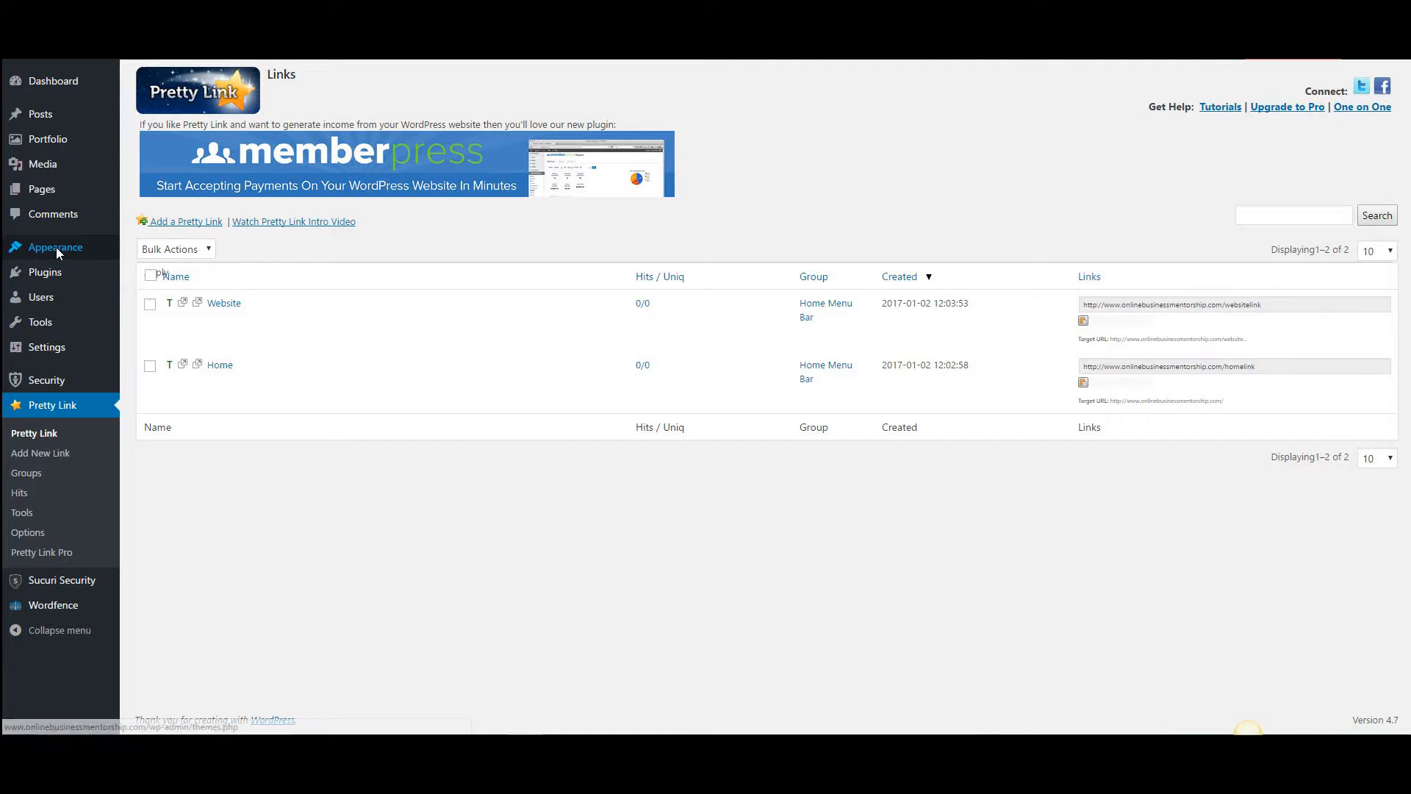
mouse_move(55, 247)
click(144, 309)
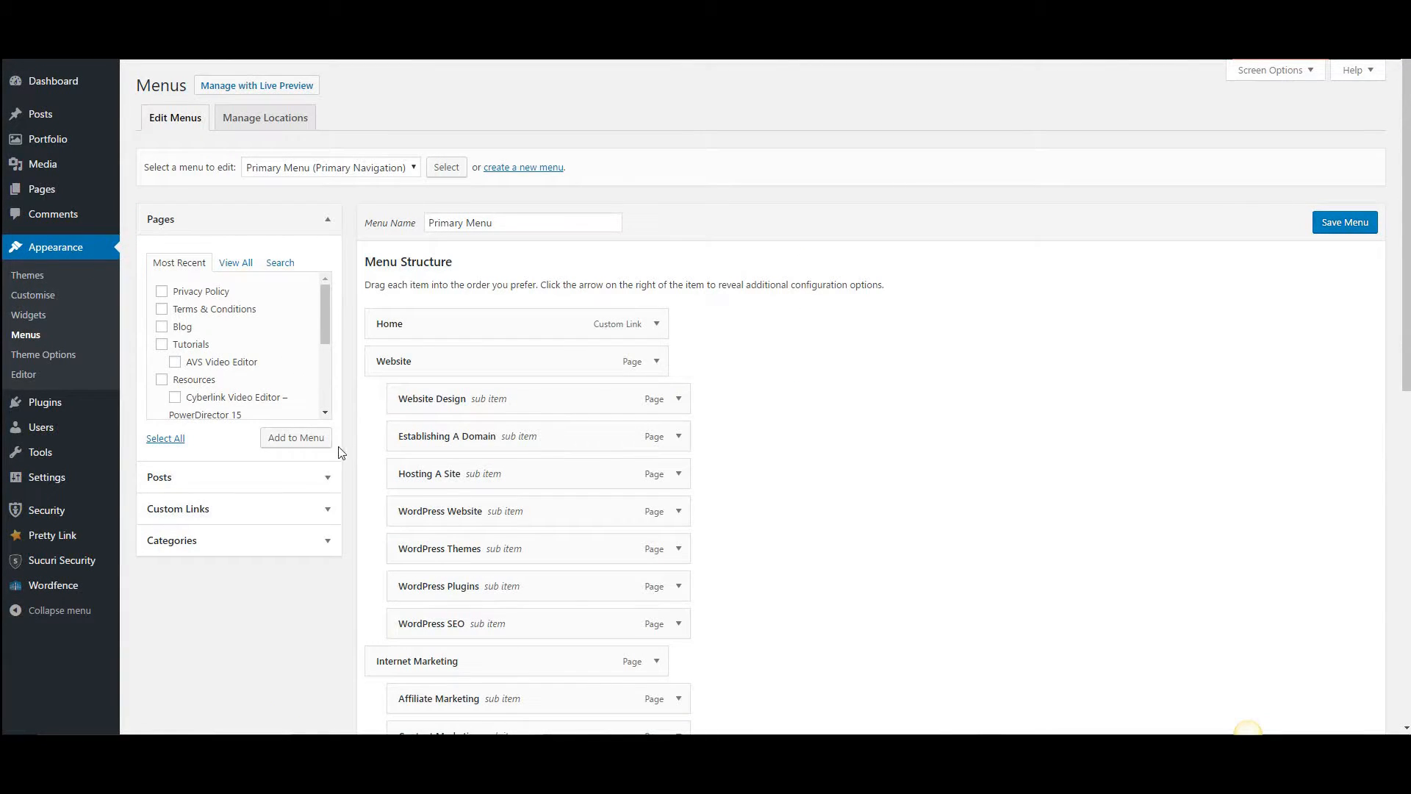
click(328, 512)
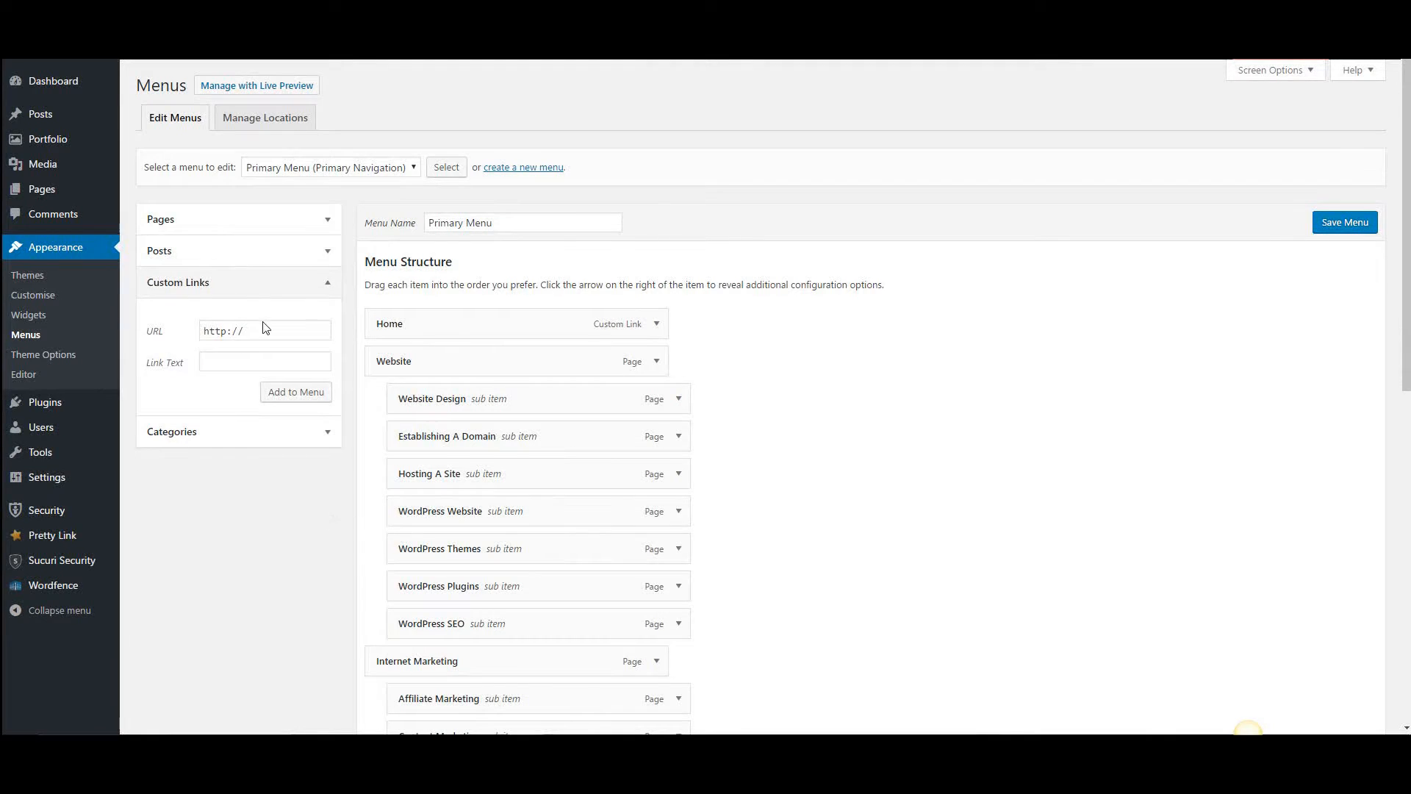
drag(267, 339, 197, 332)
key(ctrl+v)
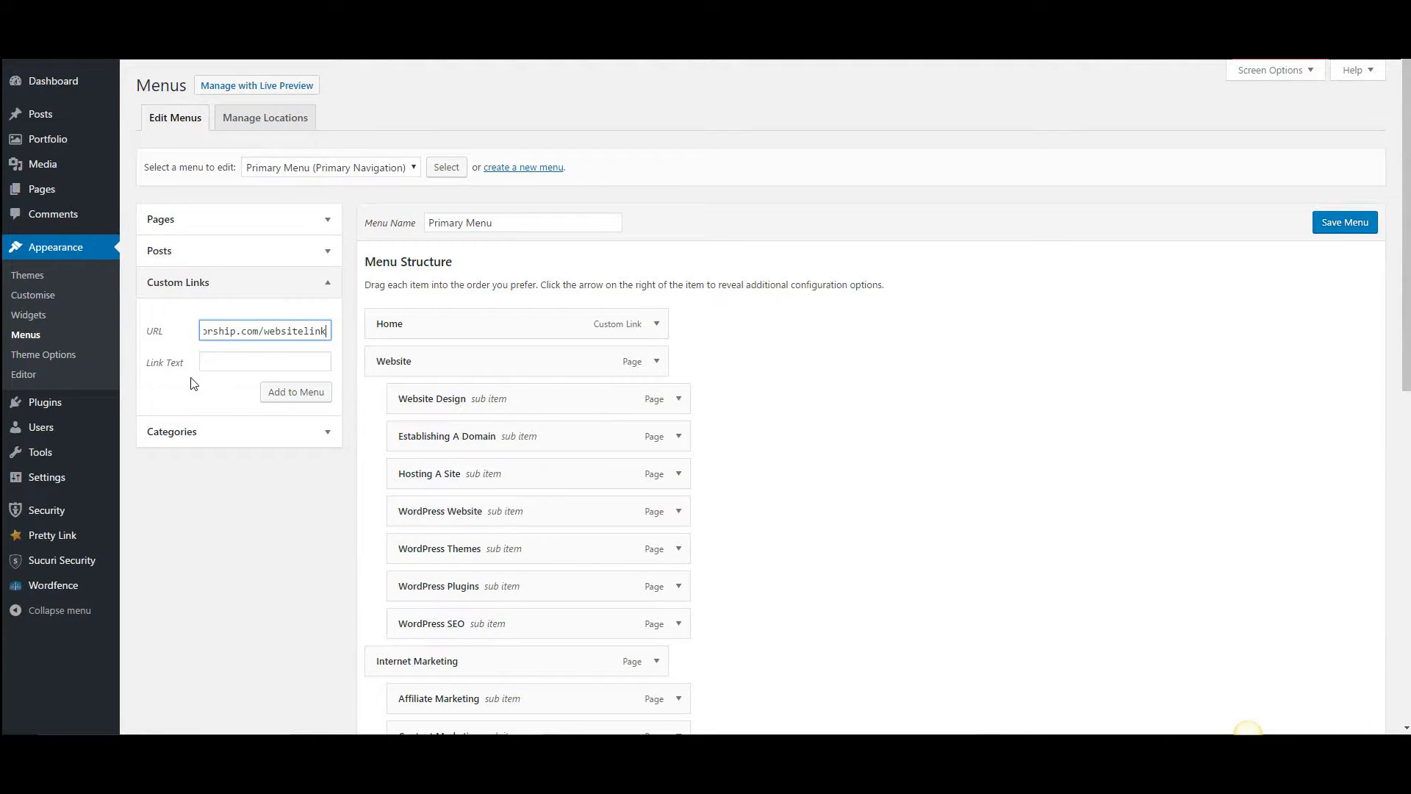
click(237, 366)
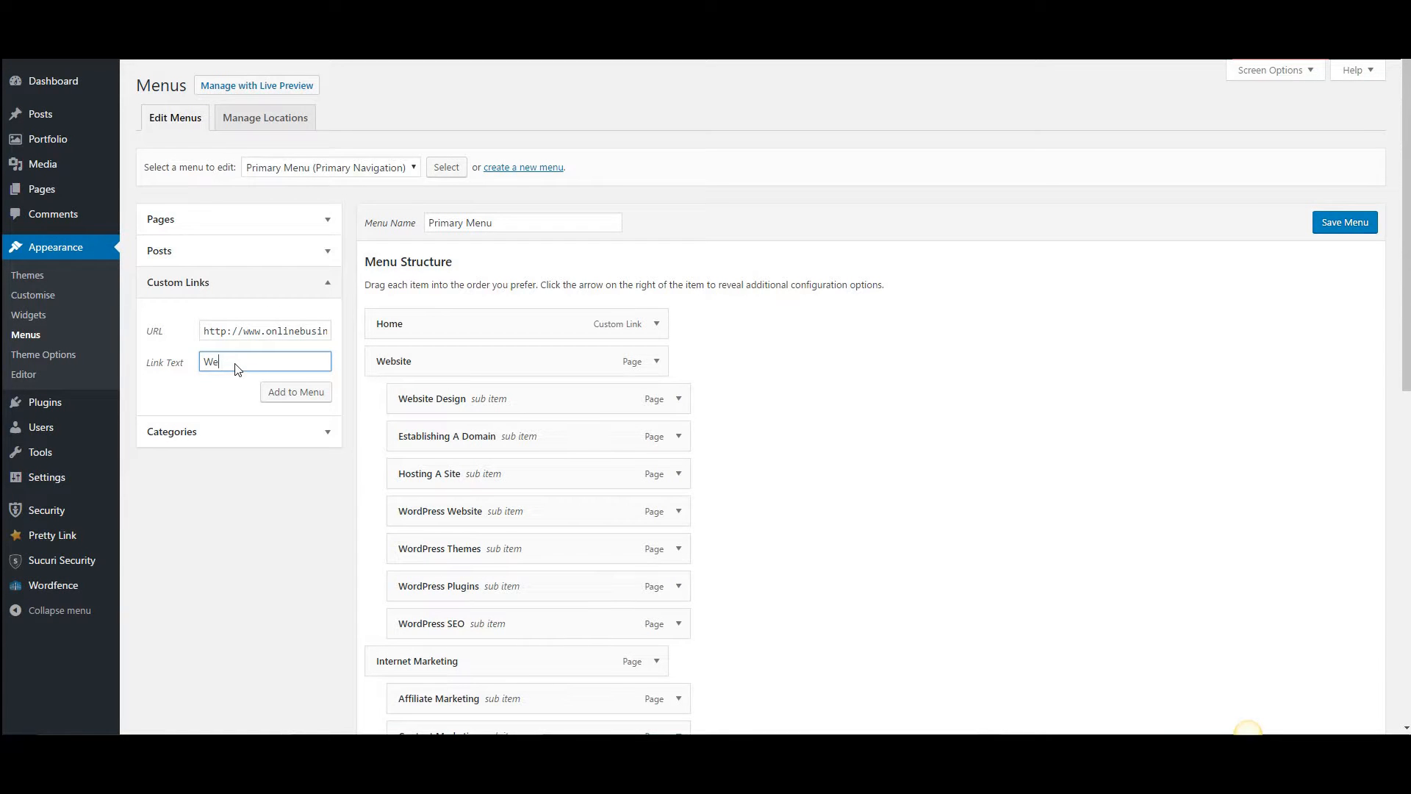
text(Website)
click(293, 392)
Place the Website custom link directly below Home as a top-level item and remove the original Website page item.
scroll(781, 505, down, 9)
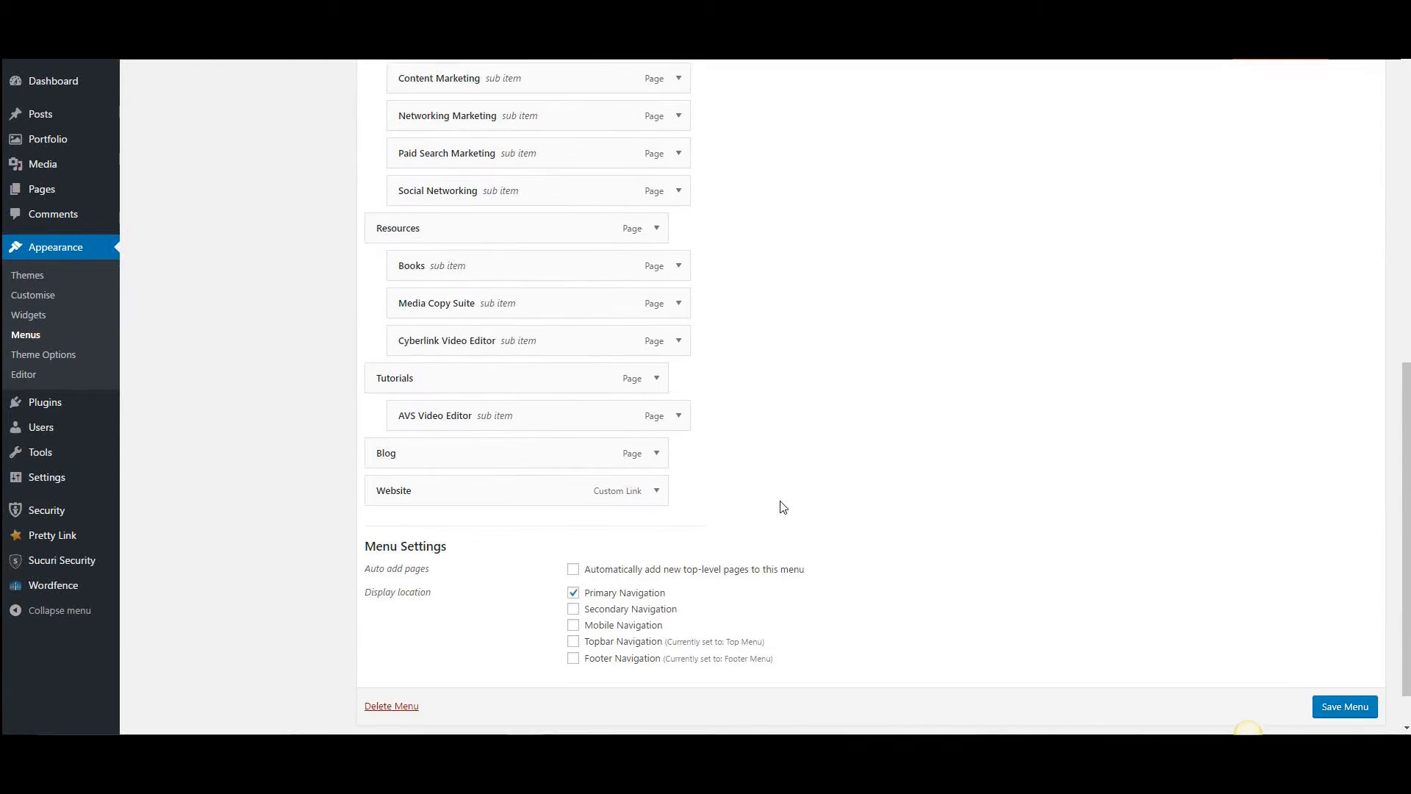
drag(488, 424, 478, 145)
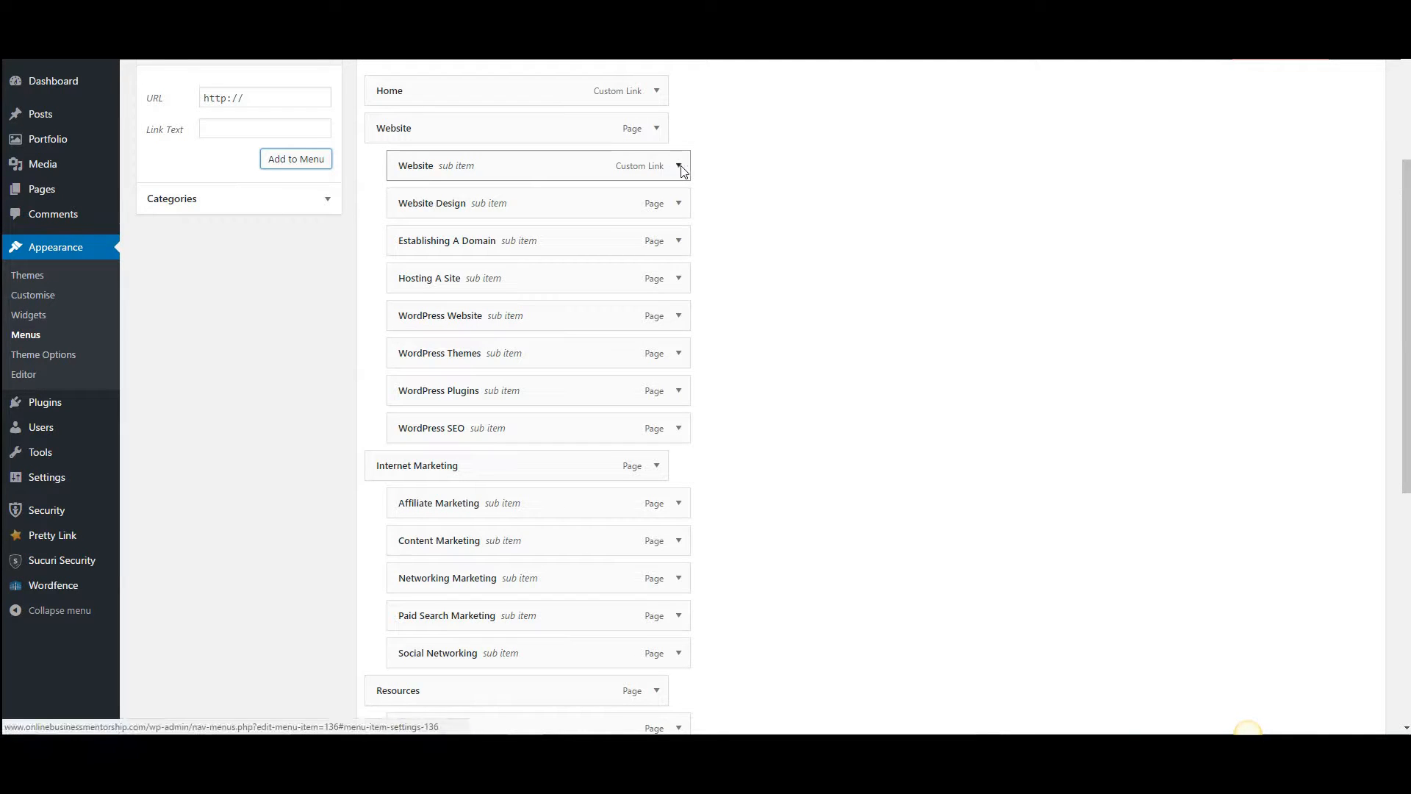
mouse_move(476, 157)
mouse_down()
mouse_move(438, 129)
mouse_move(477, 132)
mouse_up()
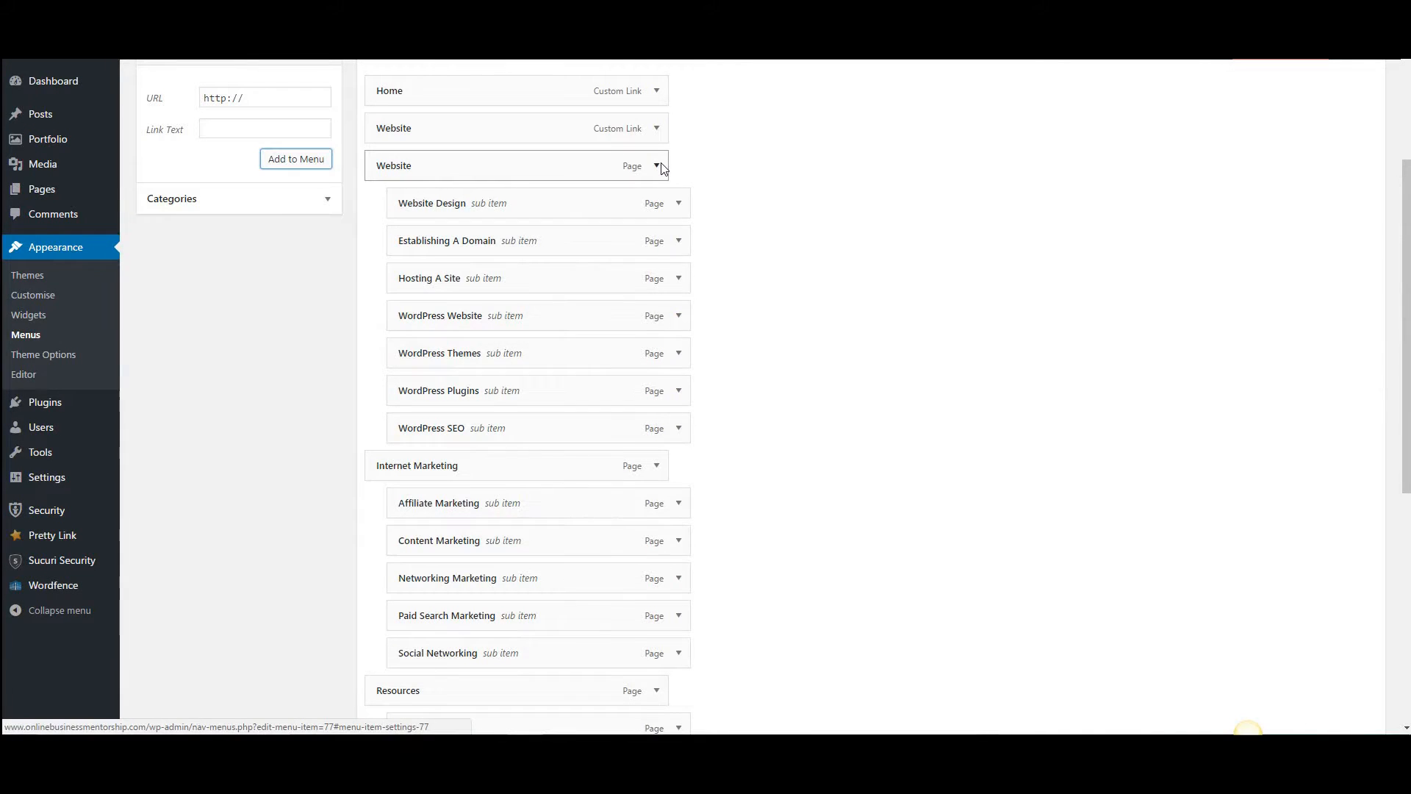
click(656, 164)
click(389, 298)
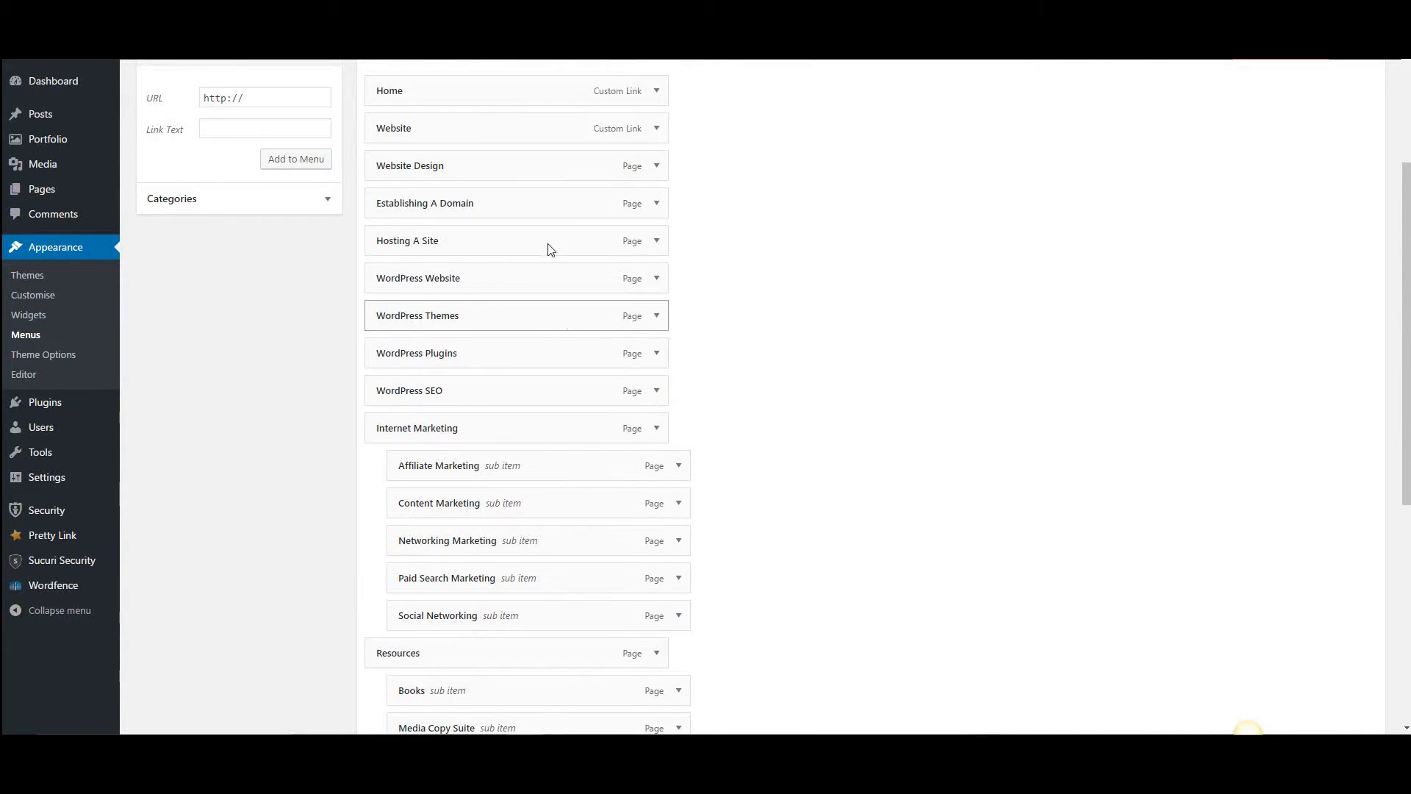
Nest the pages from Website Design to WordPress SEO as sub items under the Website custom link and save the menu.
drag(409, 170, 435, 169)
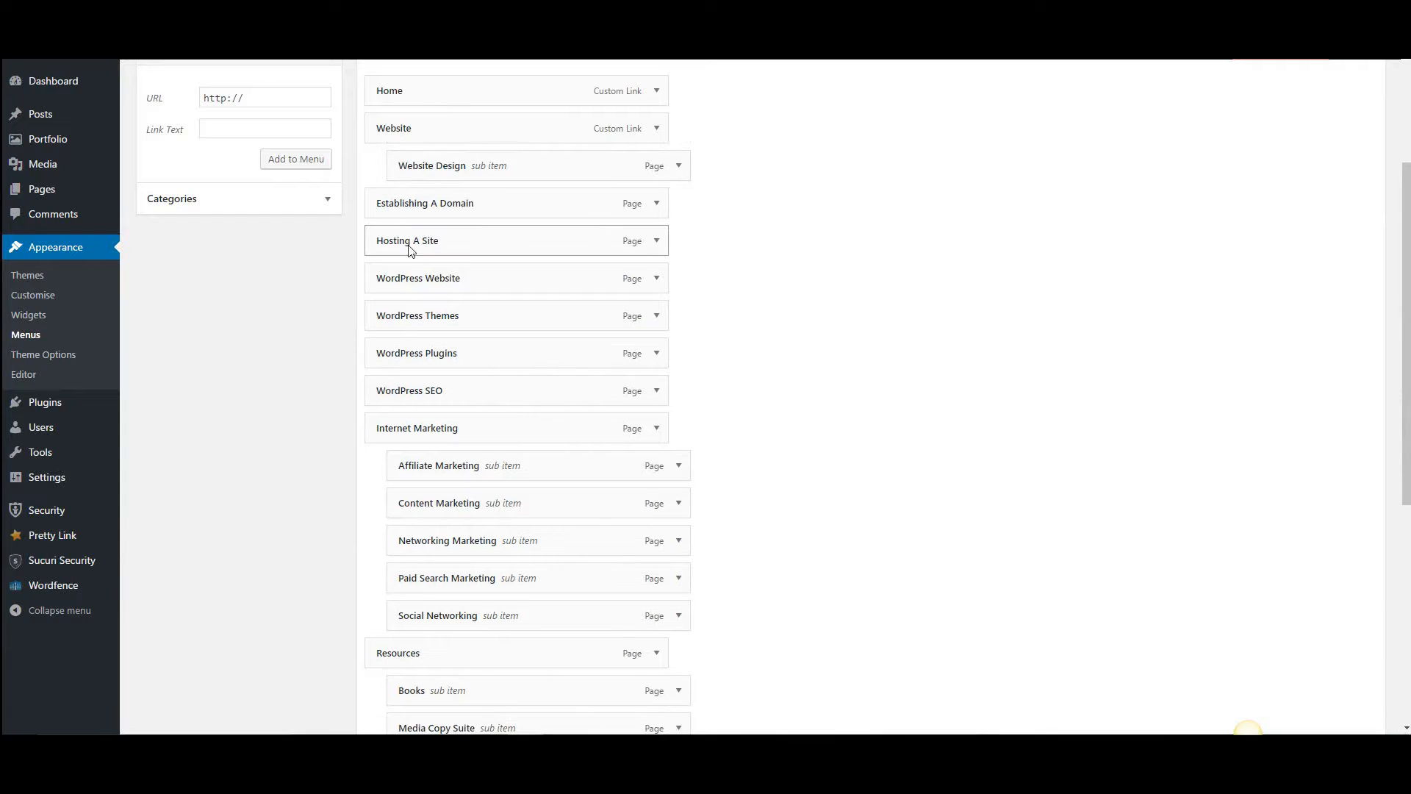
drag(412, 216, 443, 243)
drag(395, 294, 405, 352)
drag(427, 356, 428, 397)
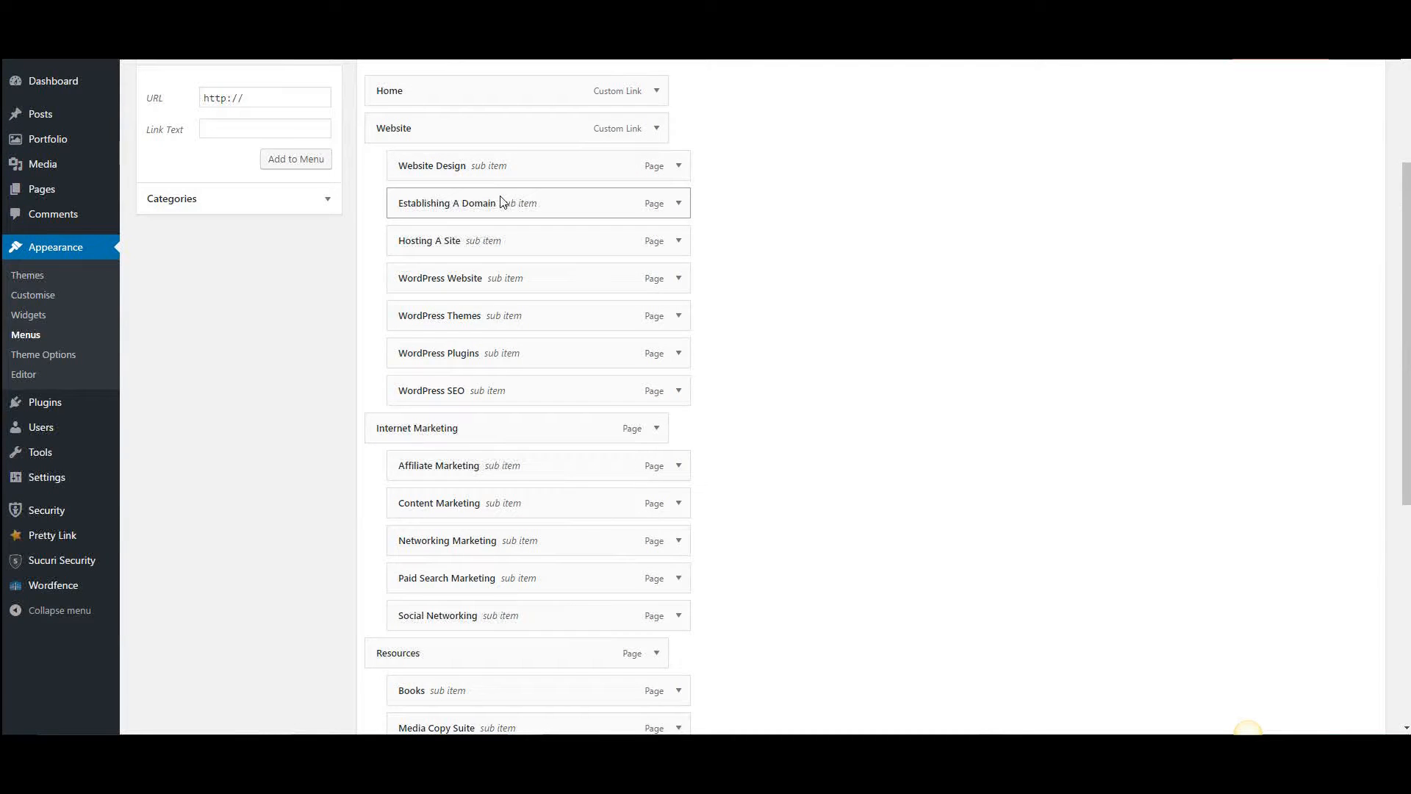
scroll(1155, 371, up, 2)
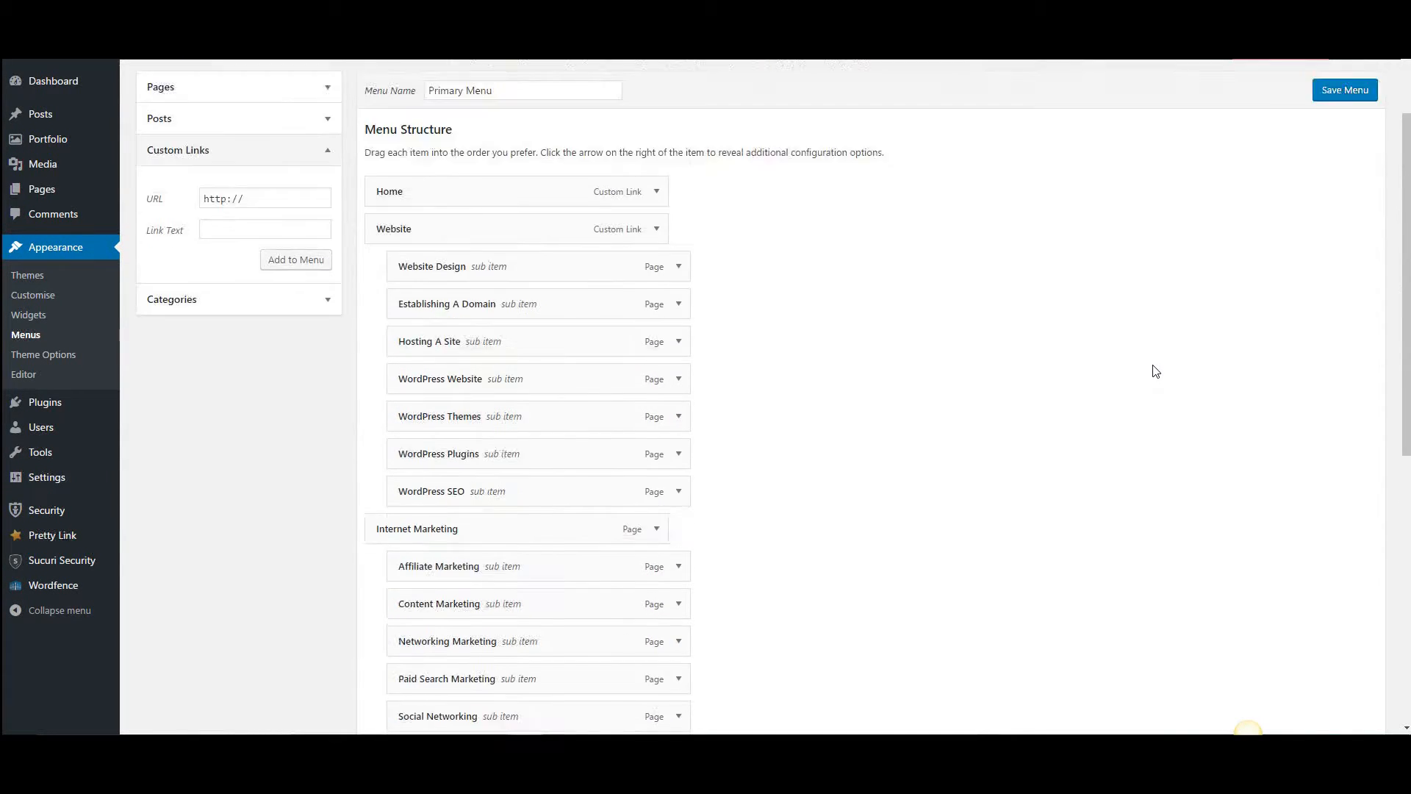
scroll(1156, 371, up, 2)
click(1351, 223)
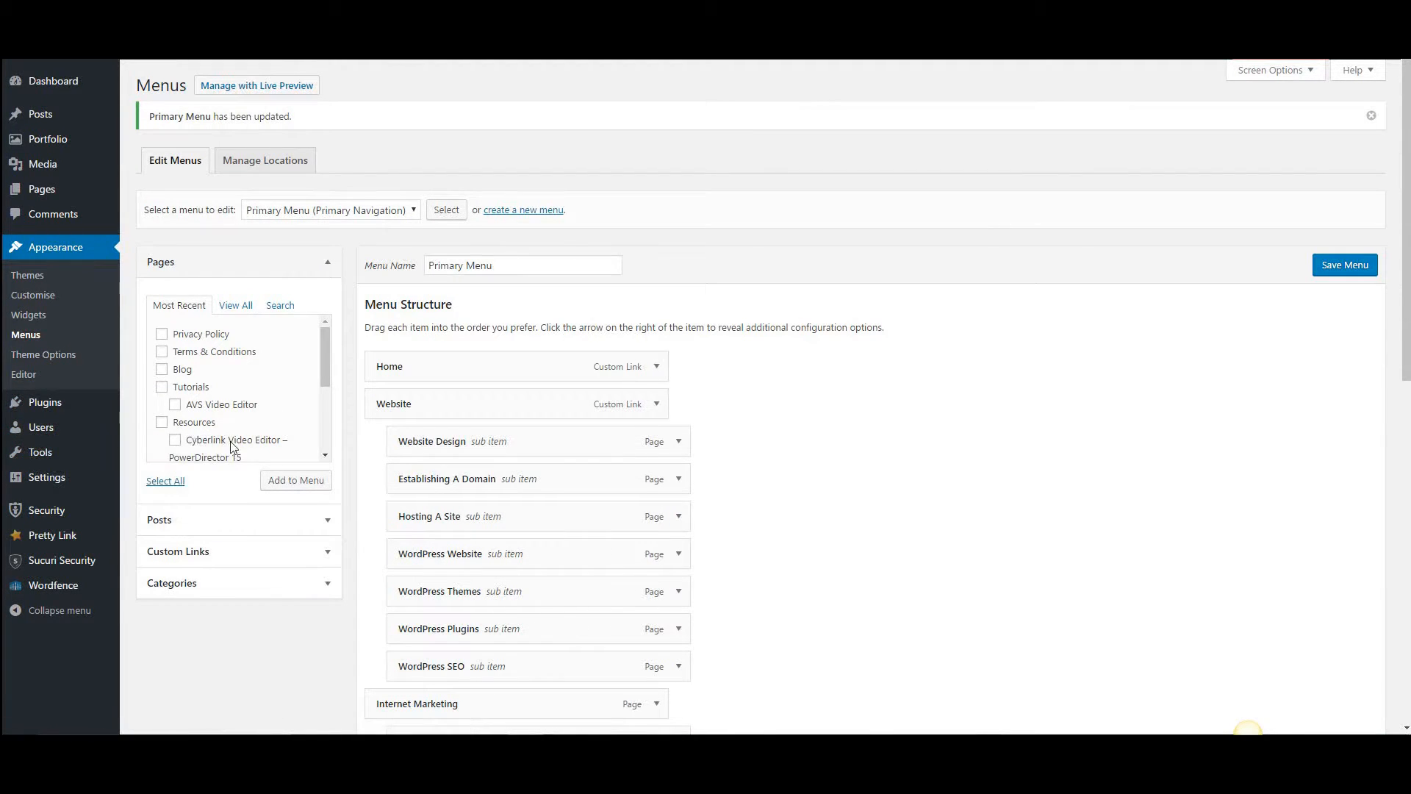
Open the Pretty Link hits report, run it for the "All Hits" type without a date range, and examine the chart and hit list.
mouse_move(50, 537)
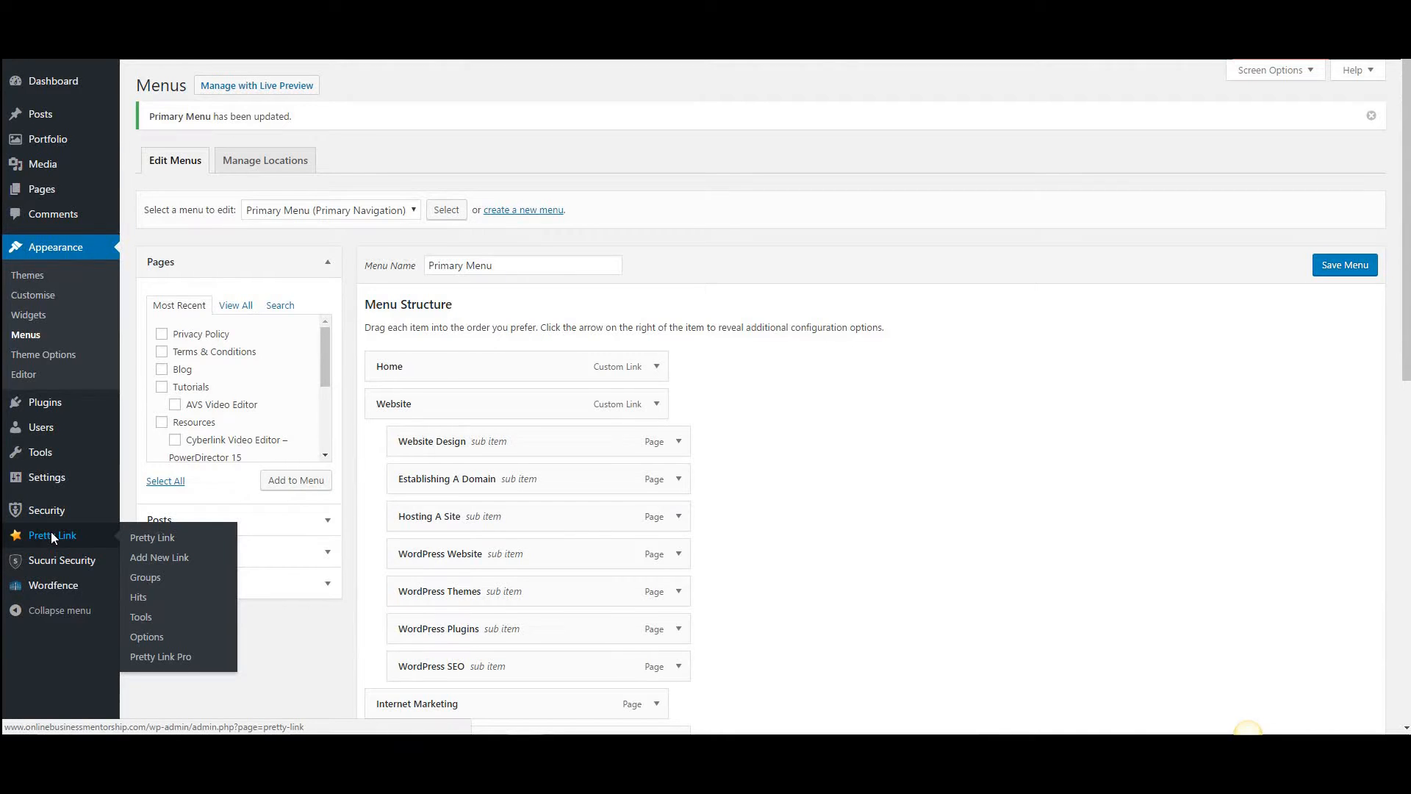
click(138, 597)
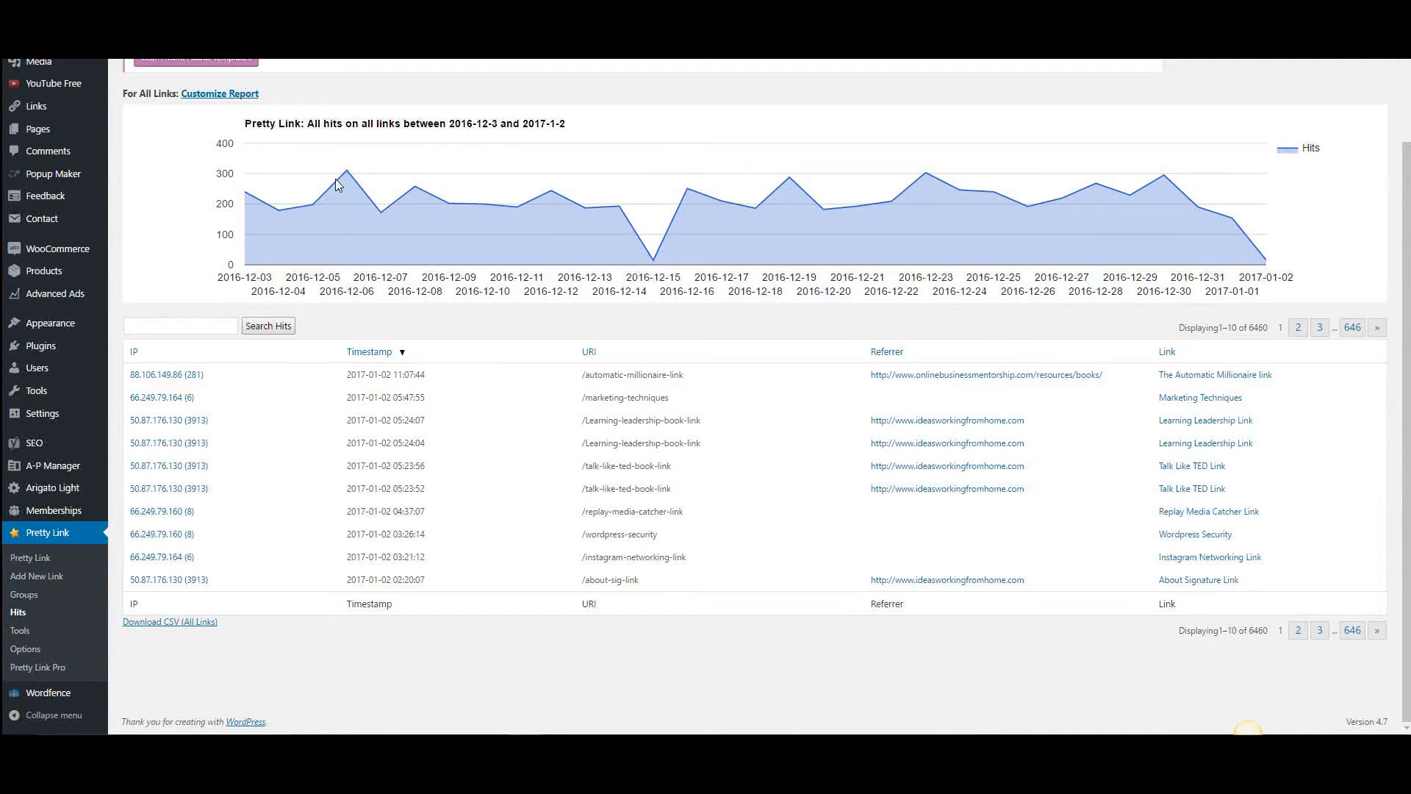
click(219, 95)
click(224, 234)
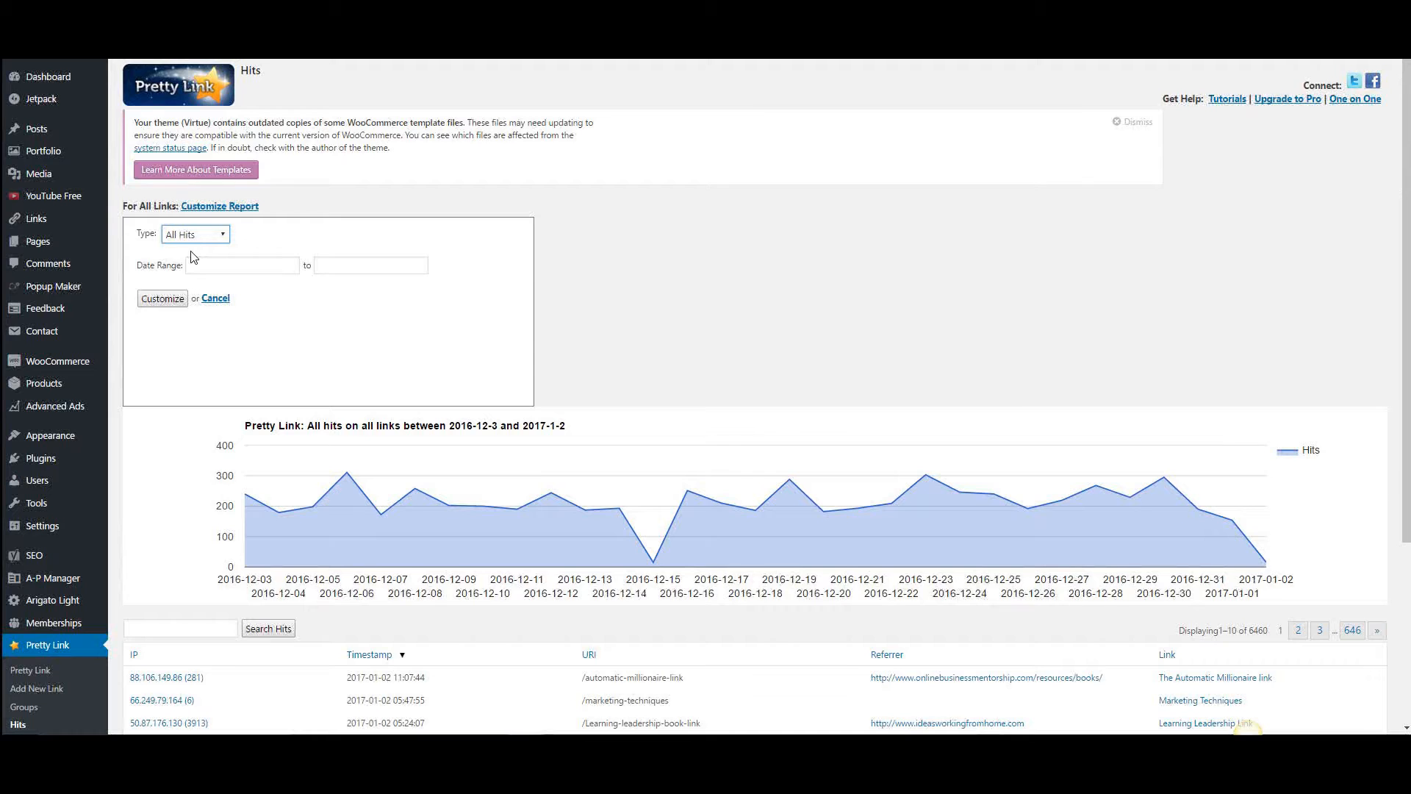
click(163, 302)
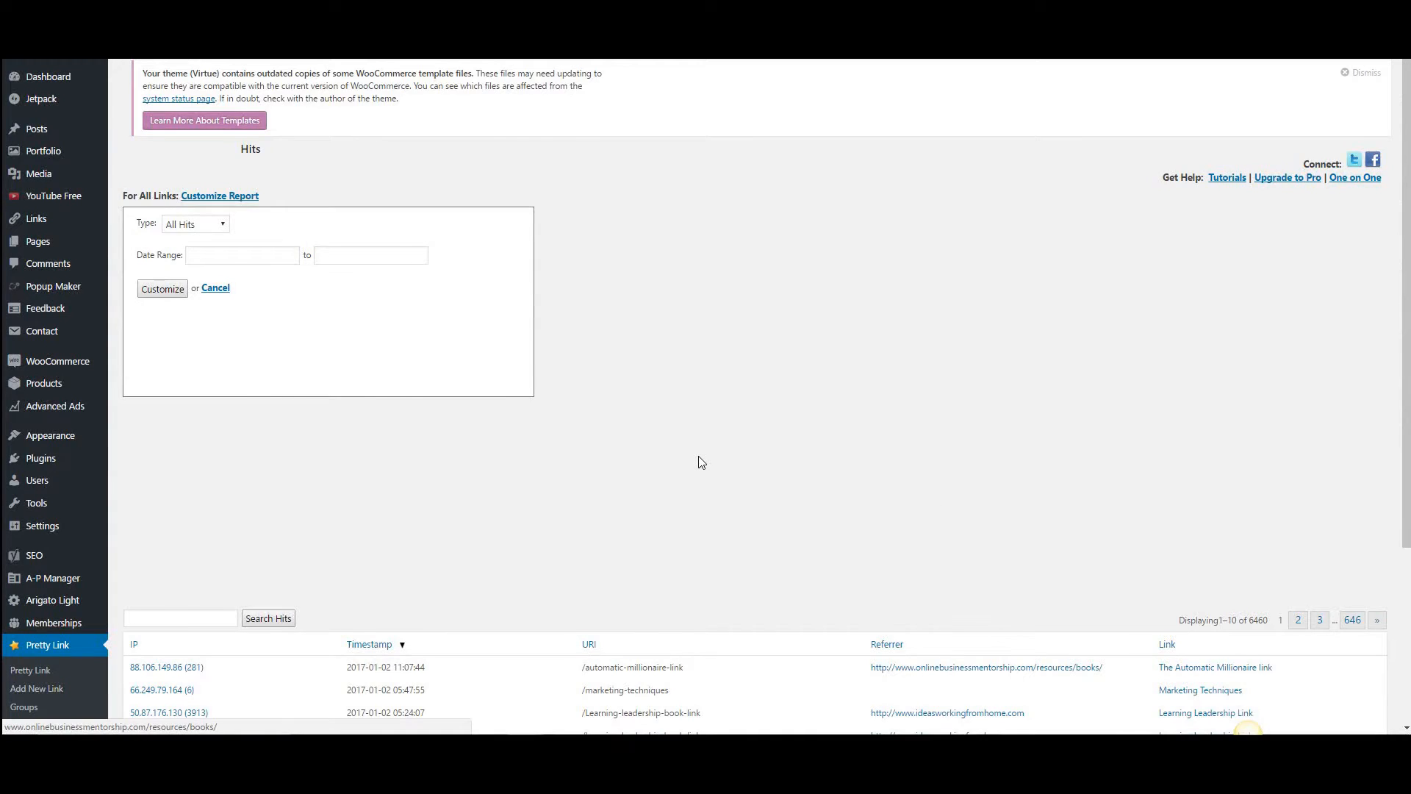
scroll(697, 461, down, 2)
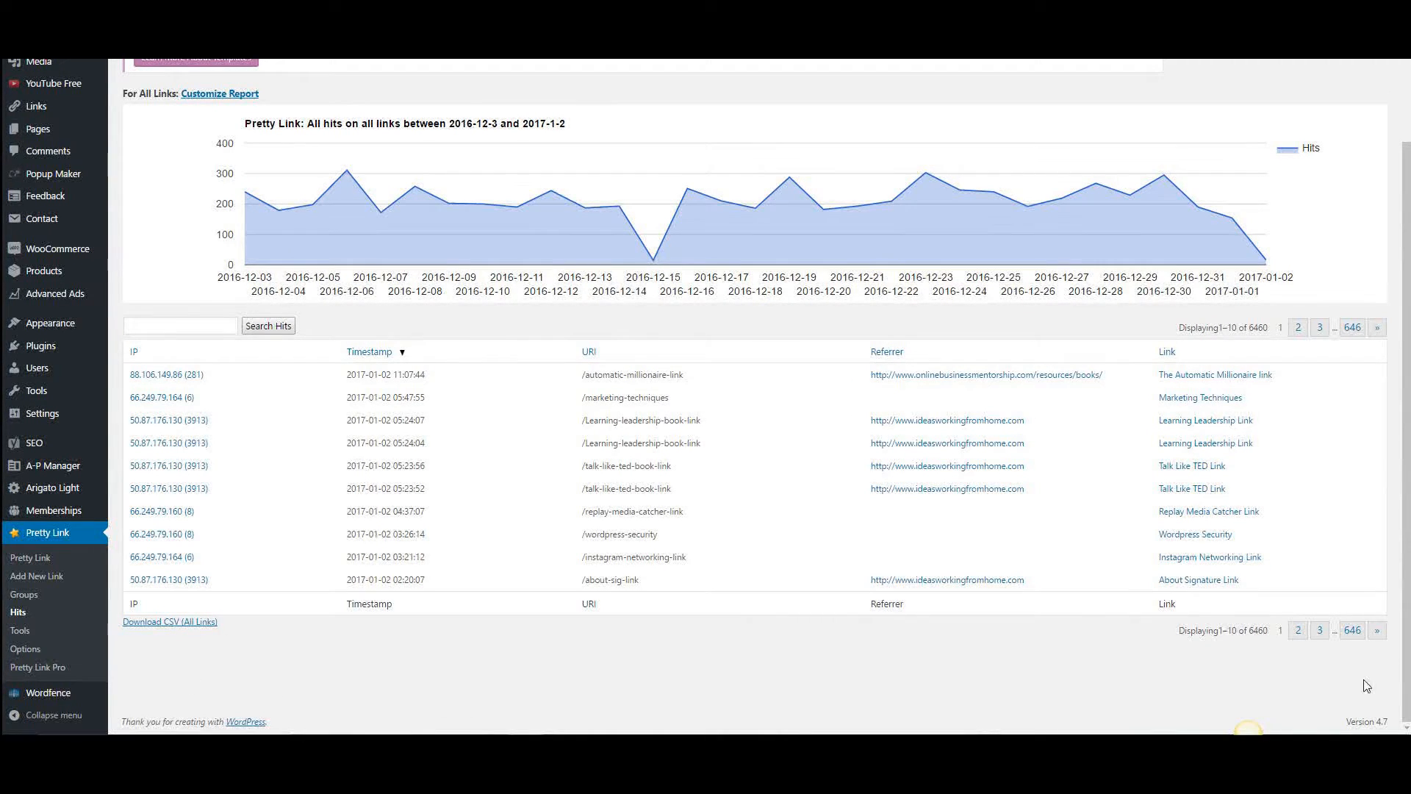
scroll(719, 466, up, 3)
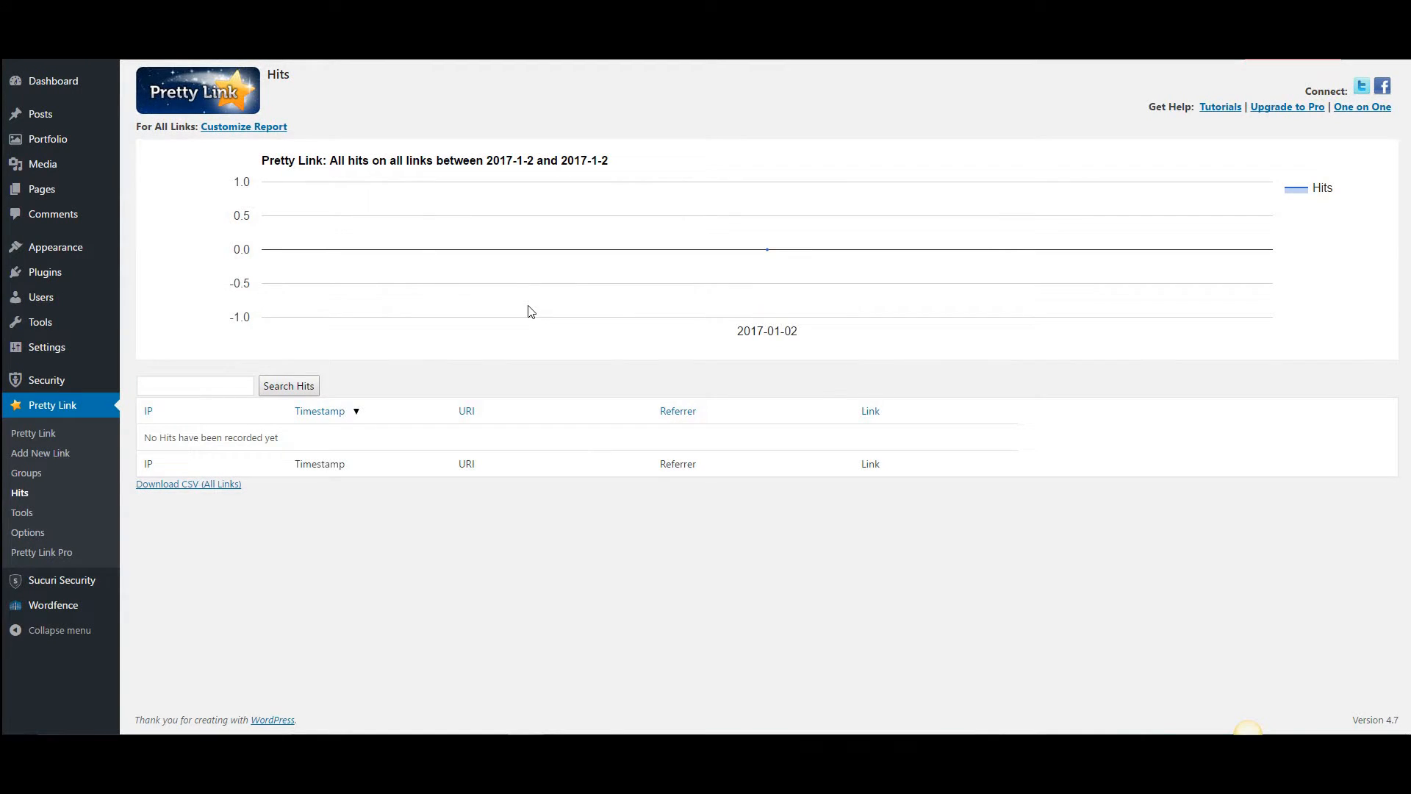
Review the Pretty Link bookmarklet tools, then expand and examine the Link Options, Reporting Options and Trim Hit Database settings.
click(19, 514)
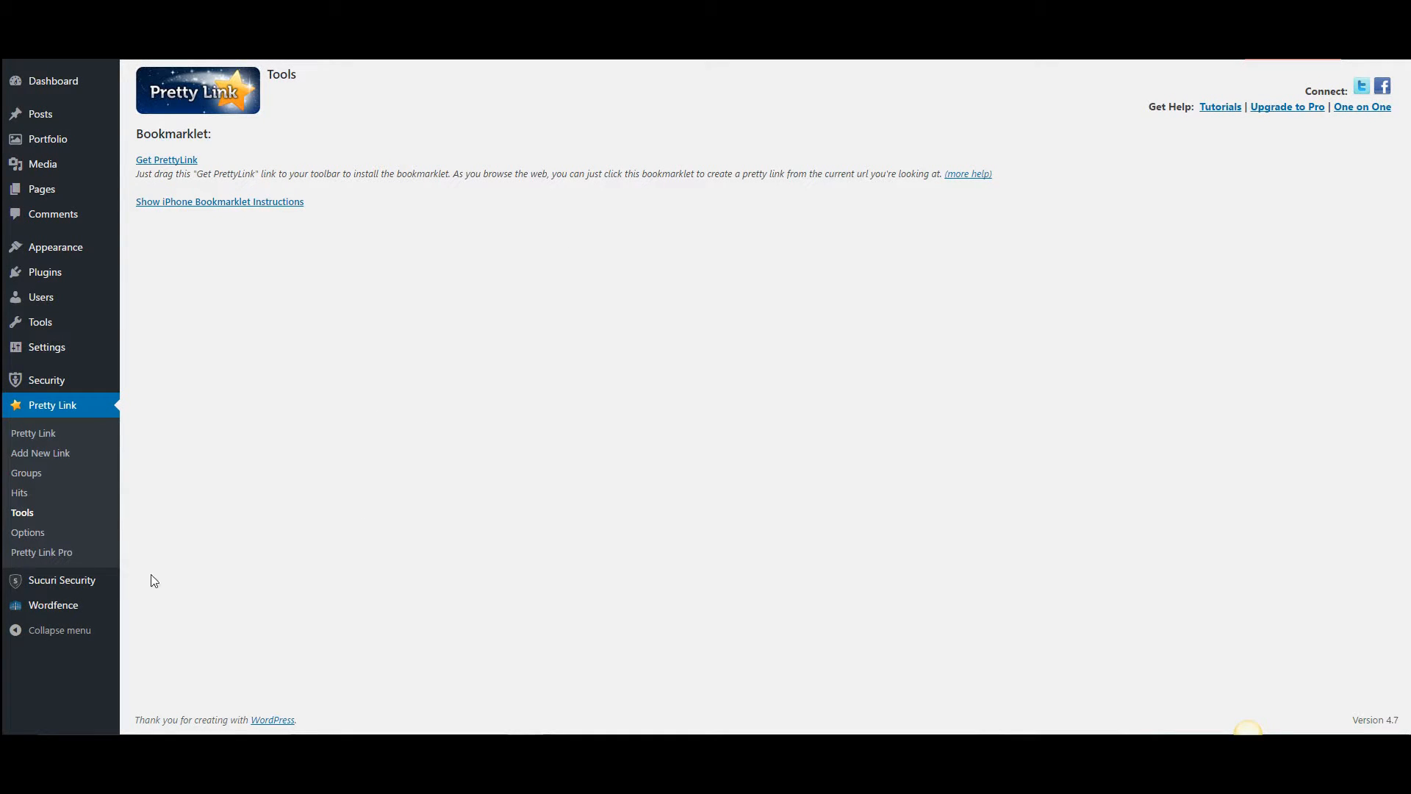
click(25, 532)
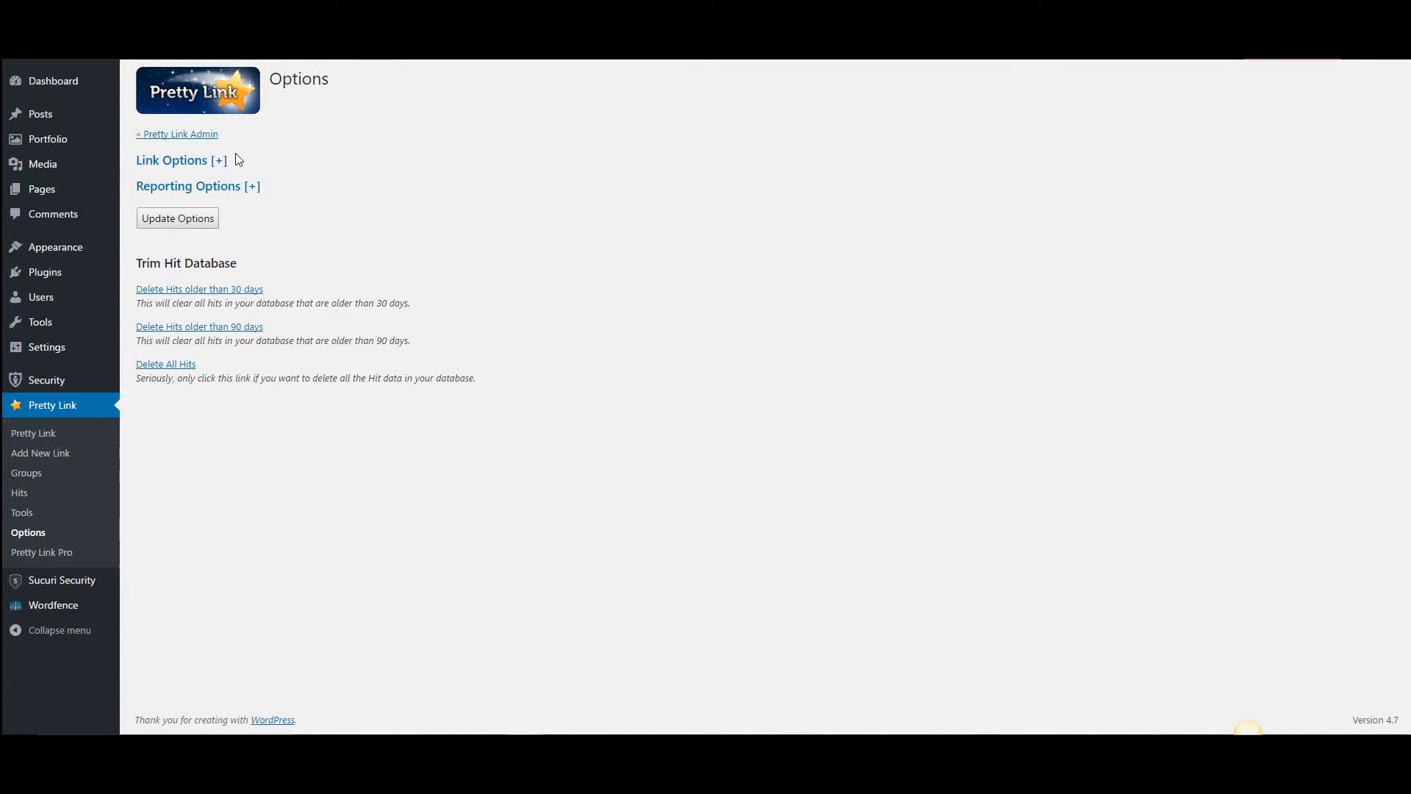
click(217, 160)
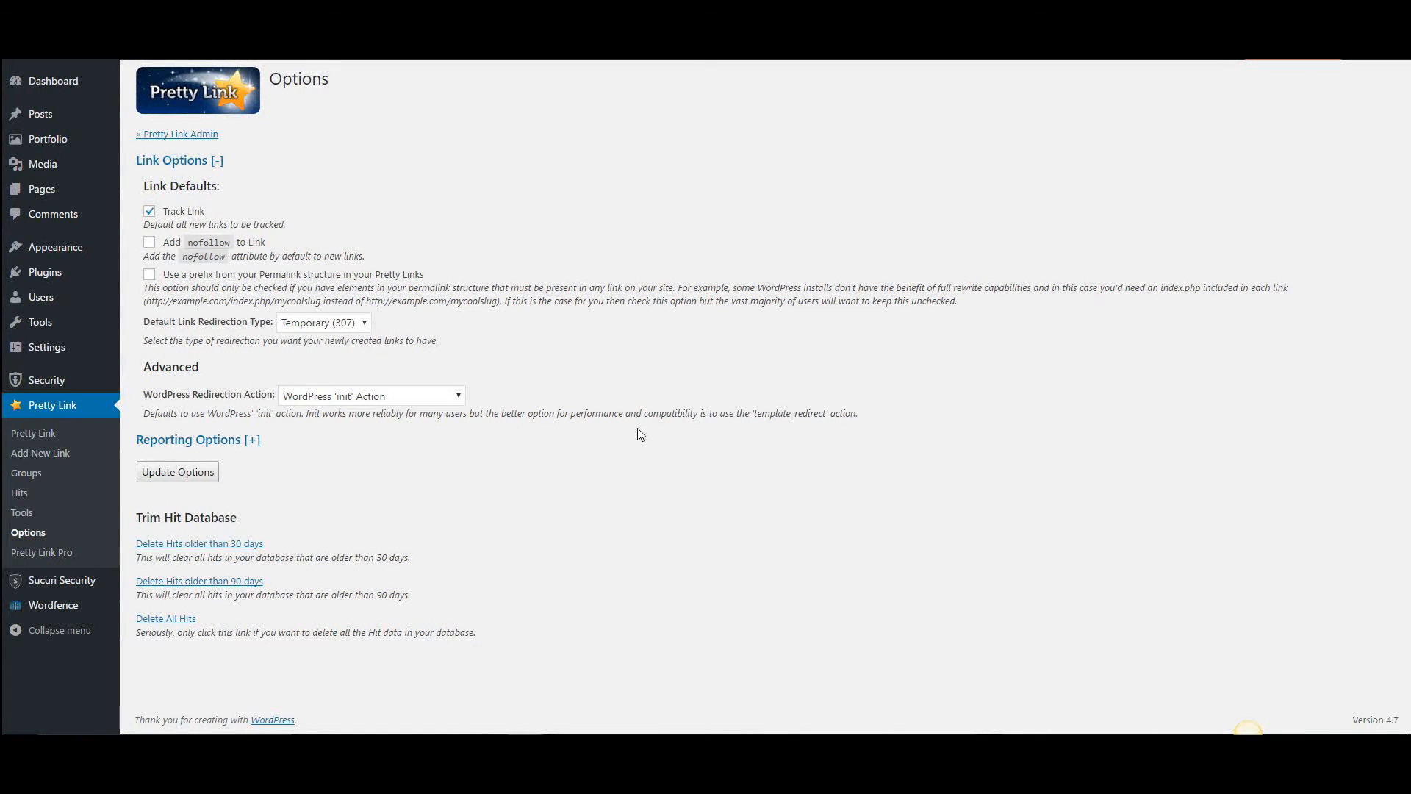
click(252, 440)
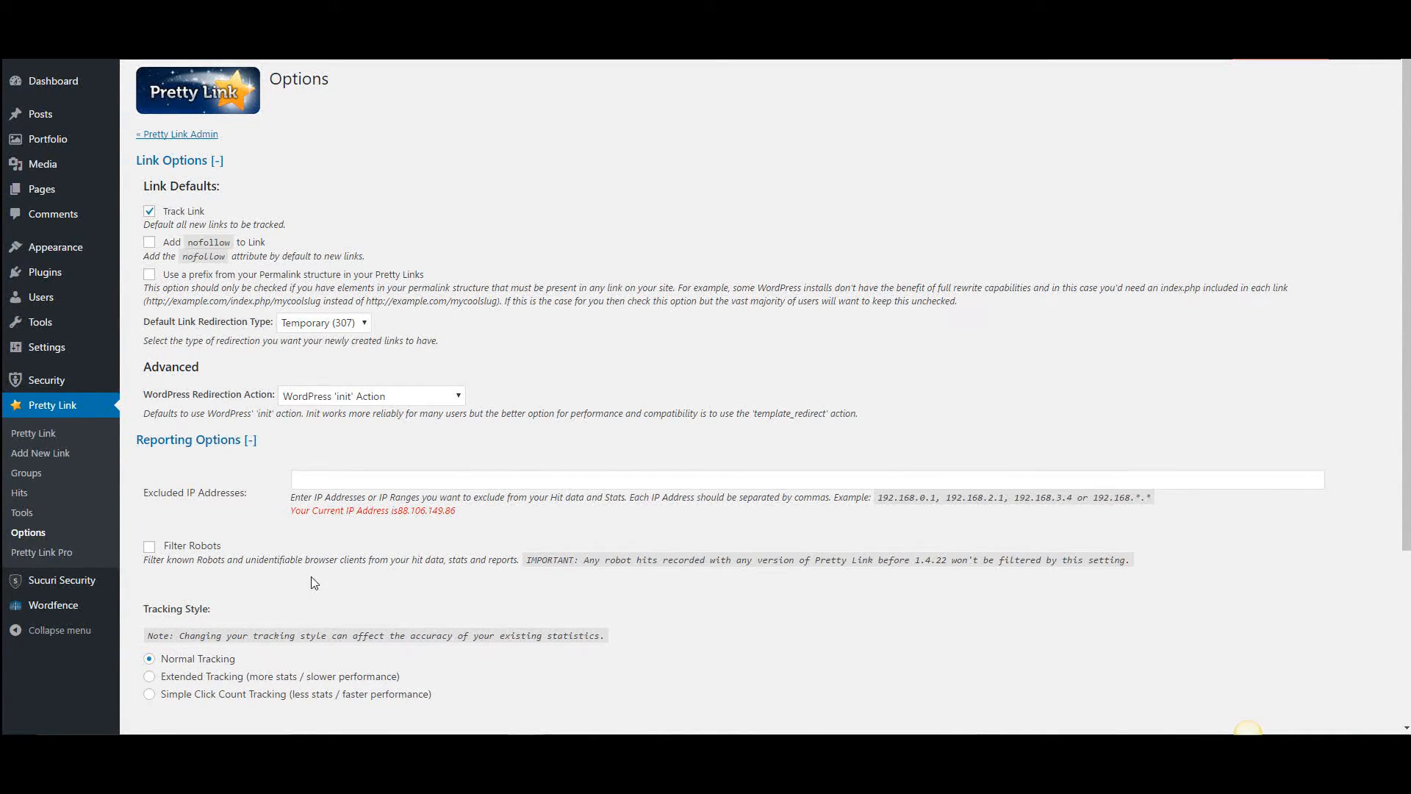
scroll(341, 573, down, 2)
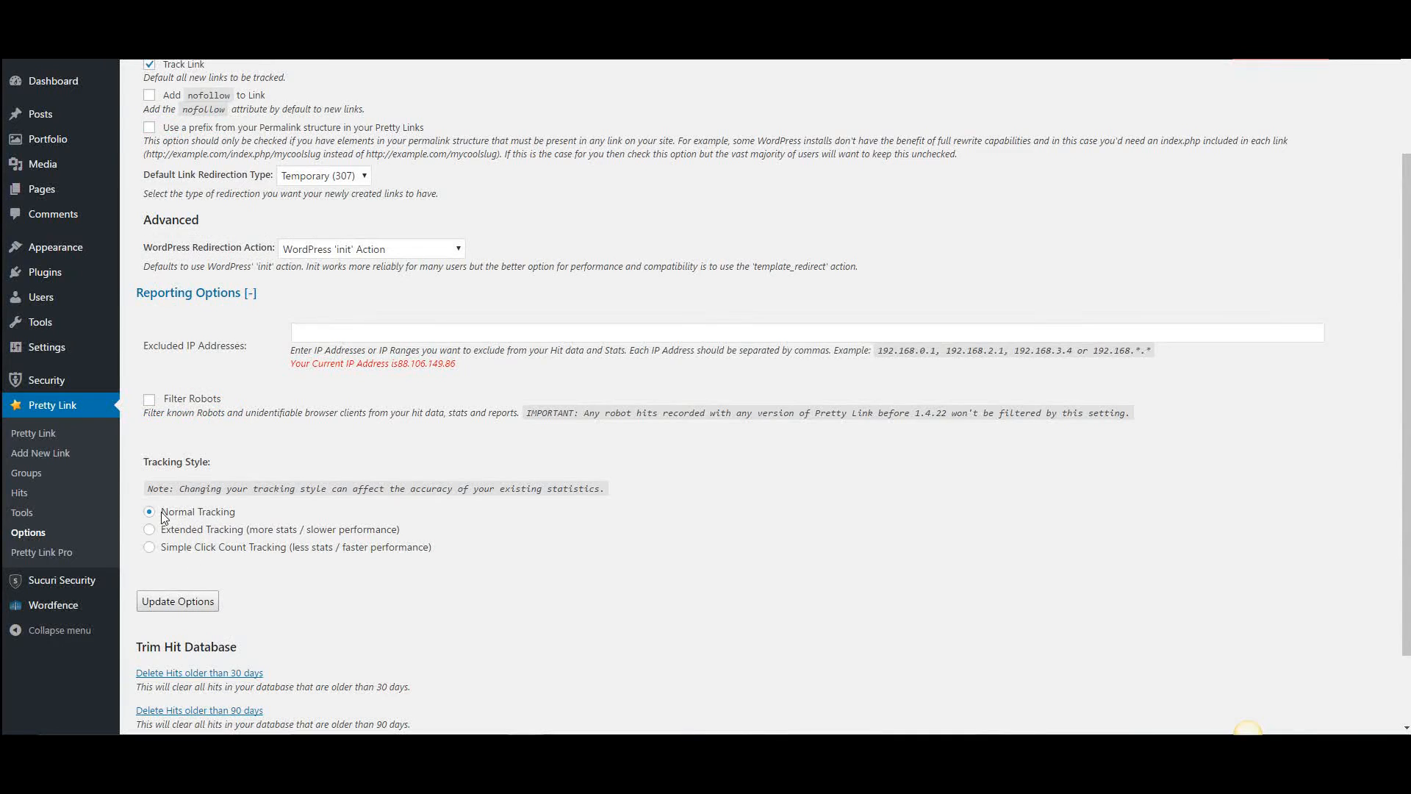
scroll(529, 552, down, 2)
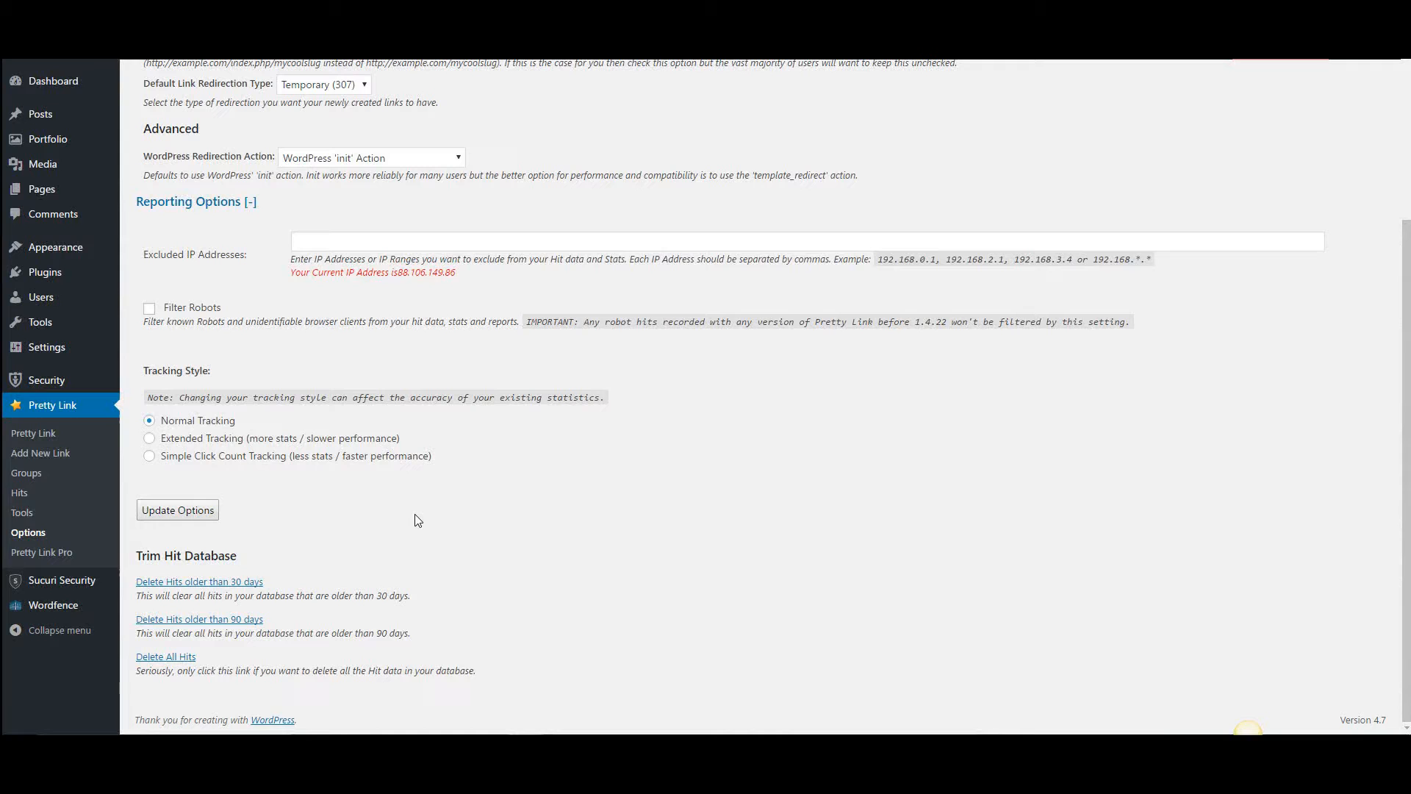
Open the Pretty Link Pro website from the Pro account page and read its About sections from Easy Setup to Updates & Support.
click(38, 552)
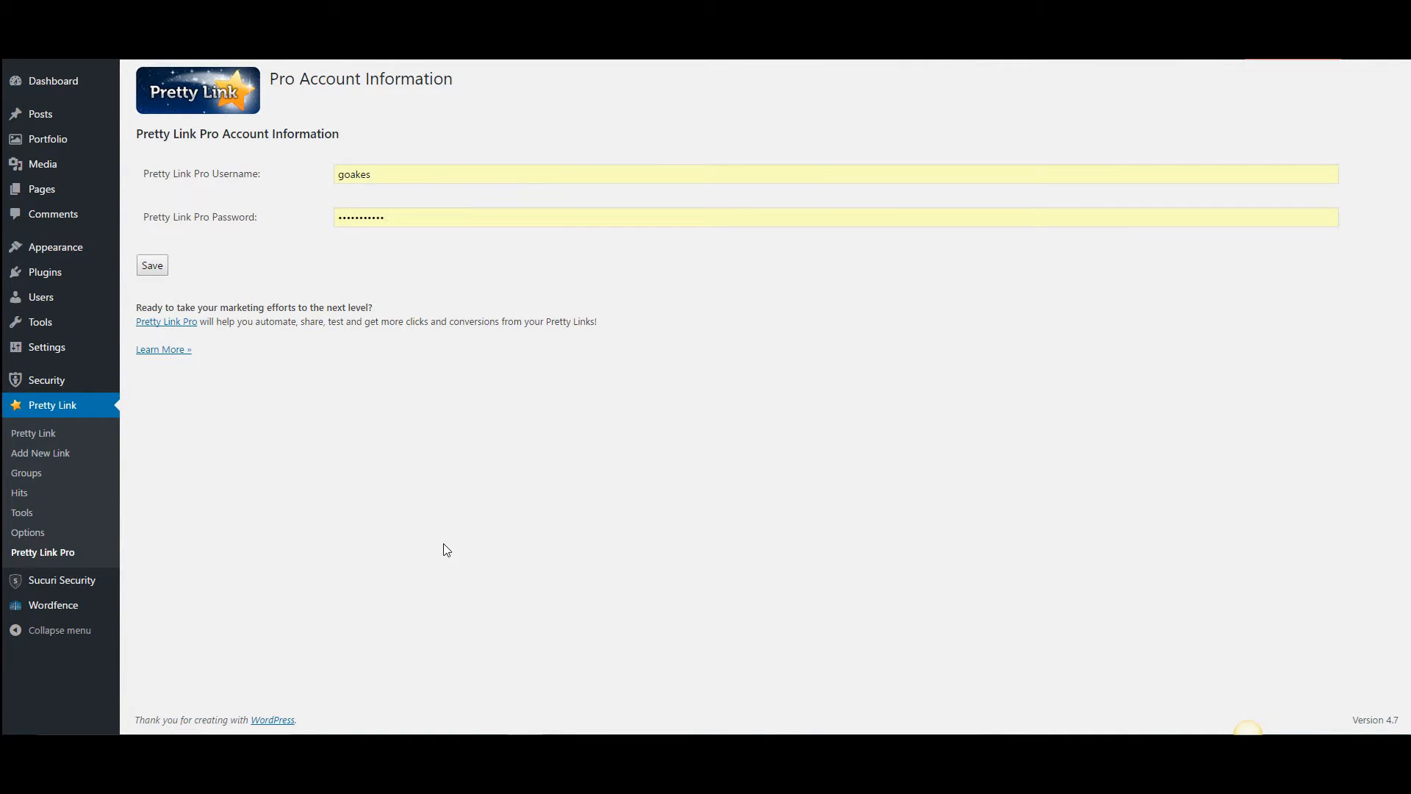
click(161, 350)
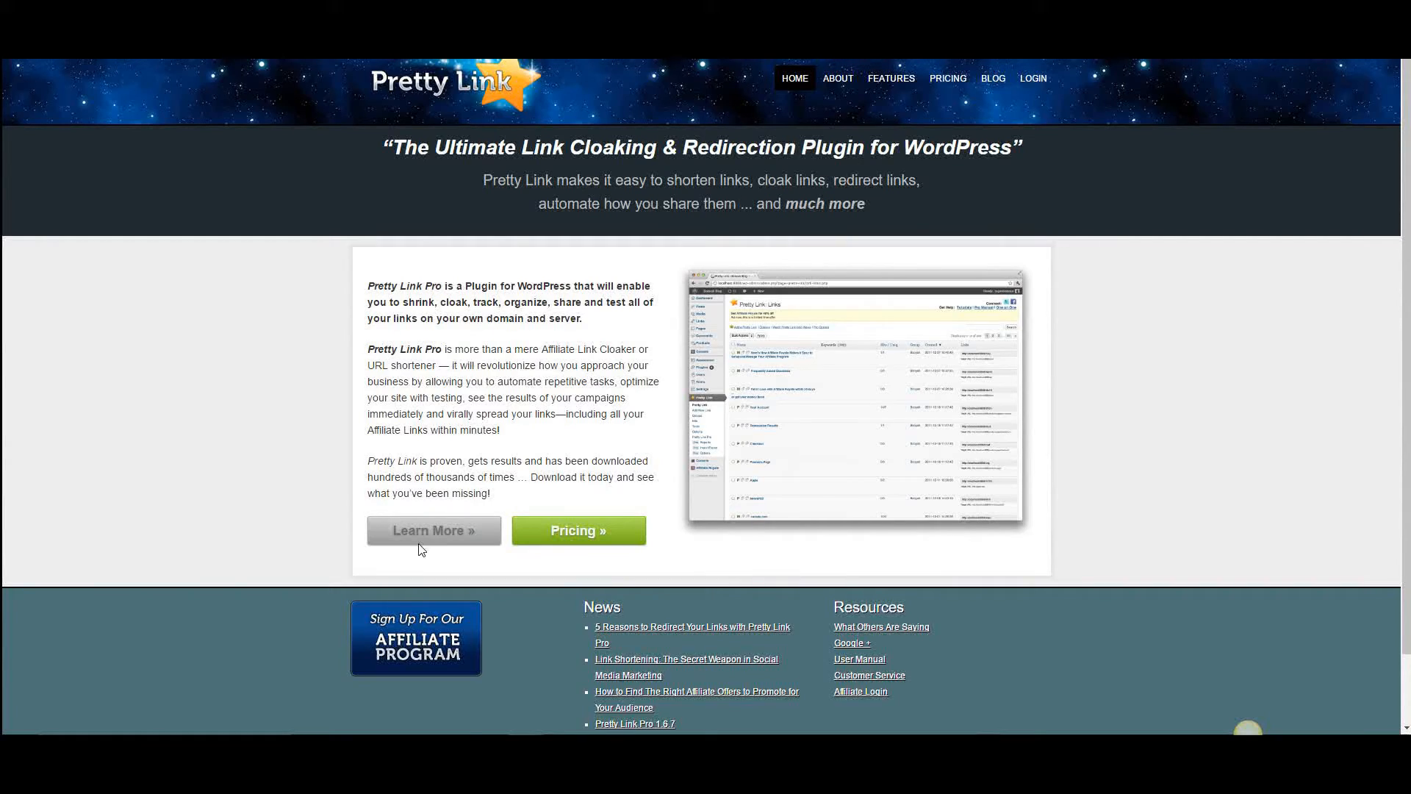
click(437, 527)
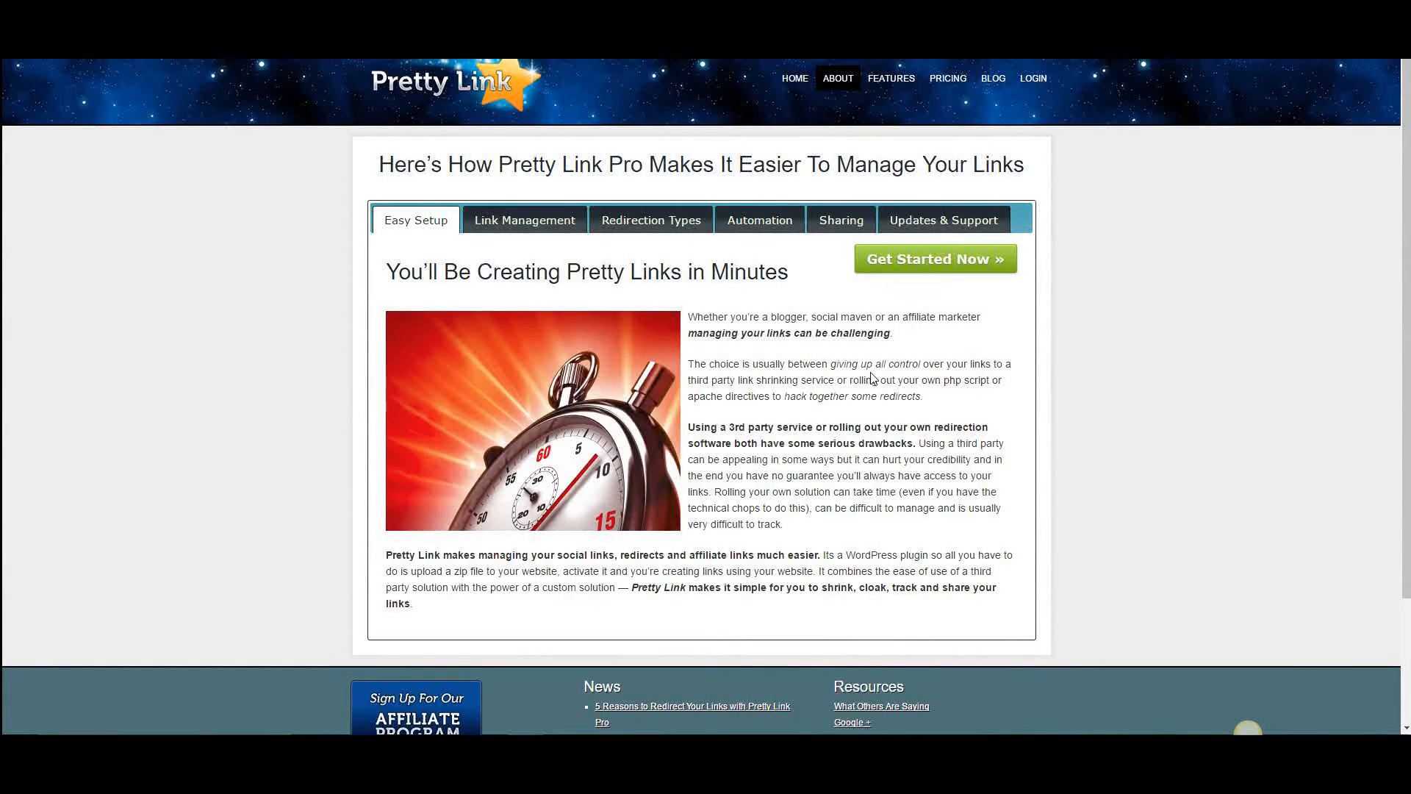
click(519, 220)
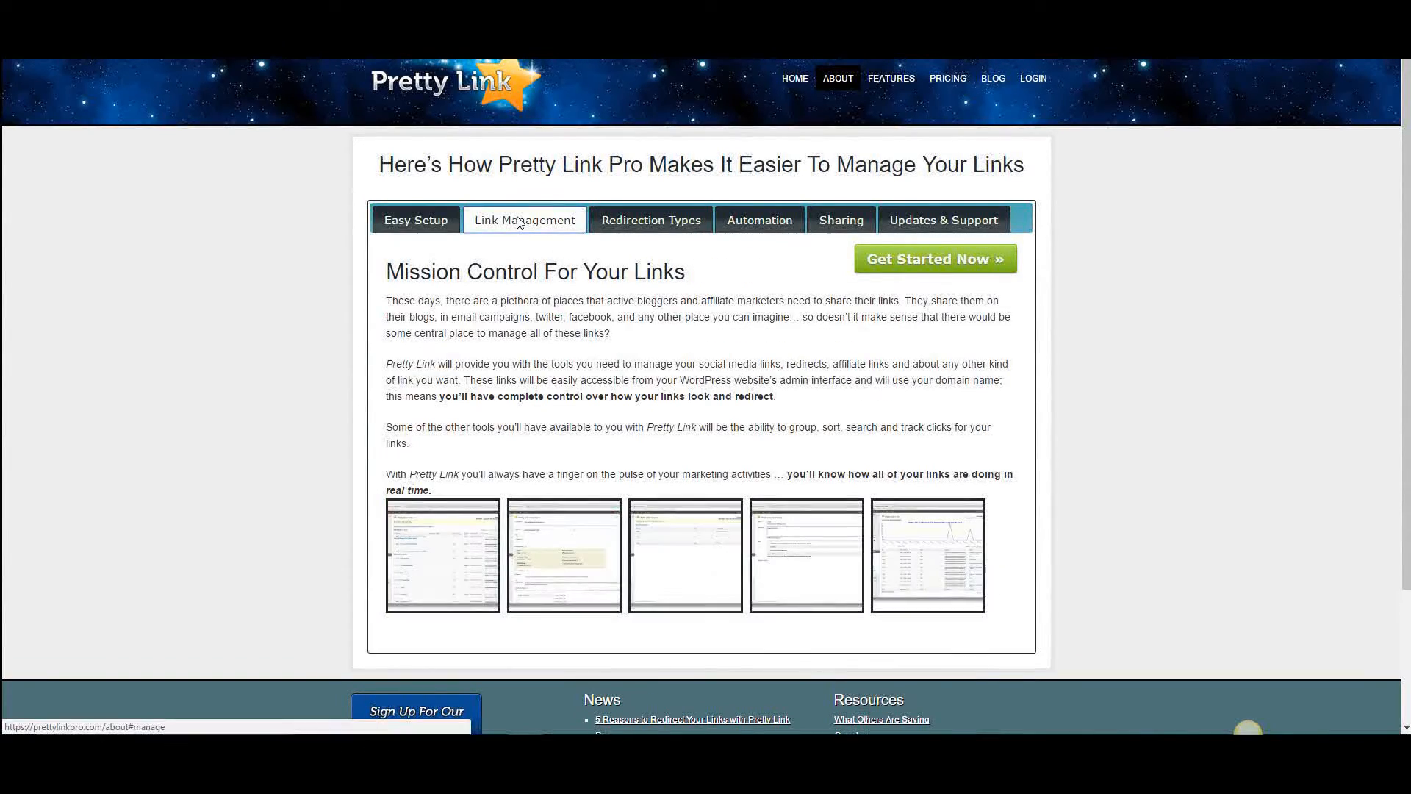
click(651, 225)
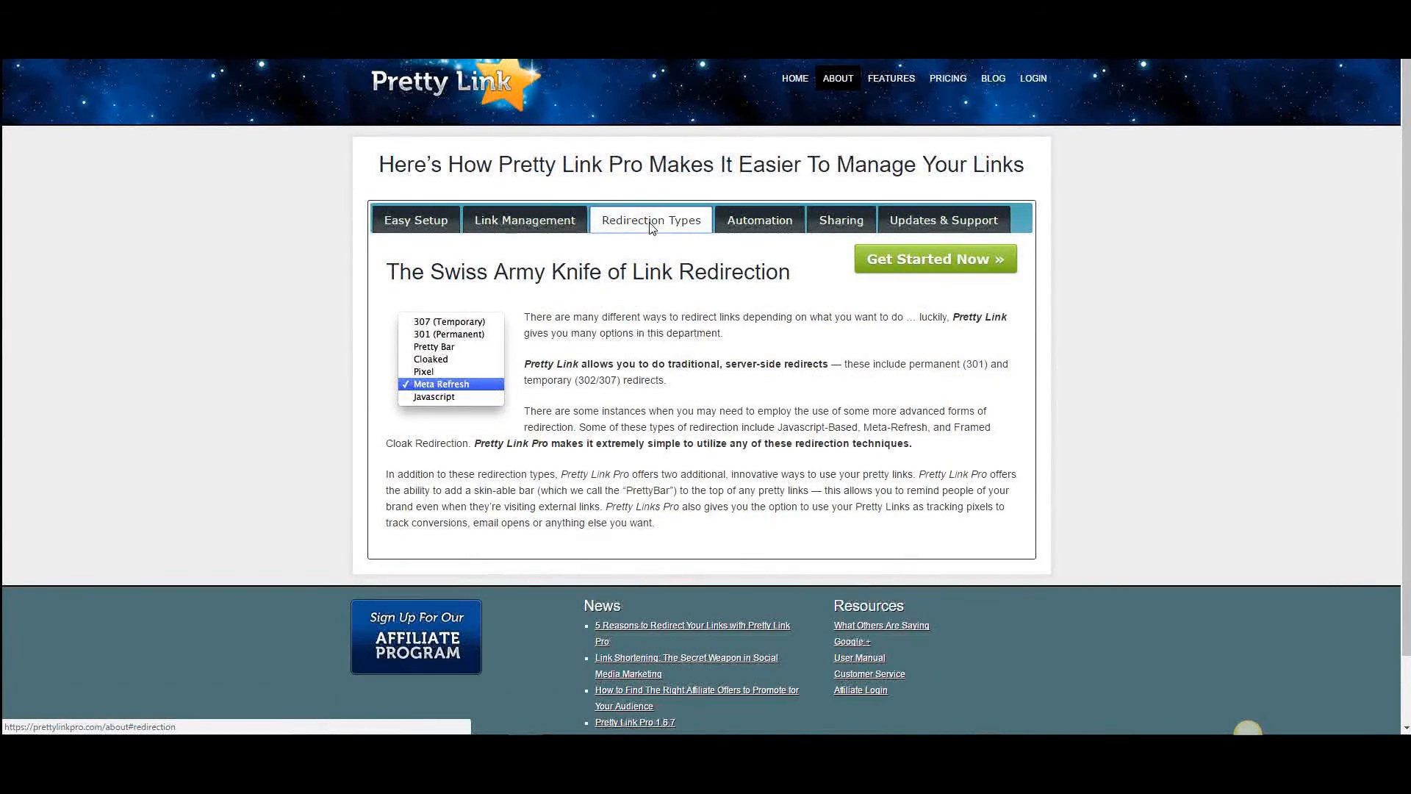
click(763, 234)
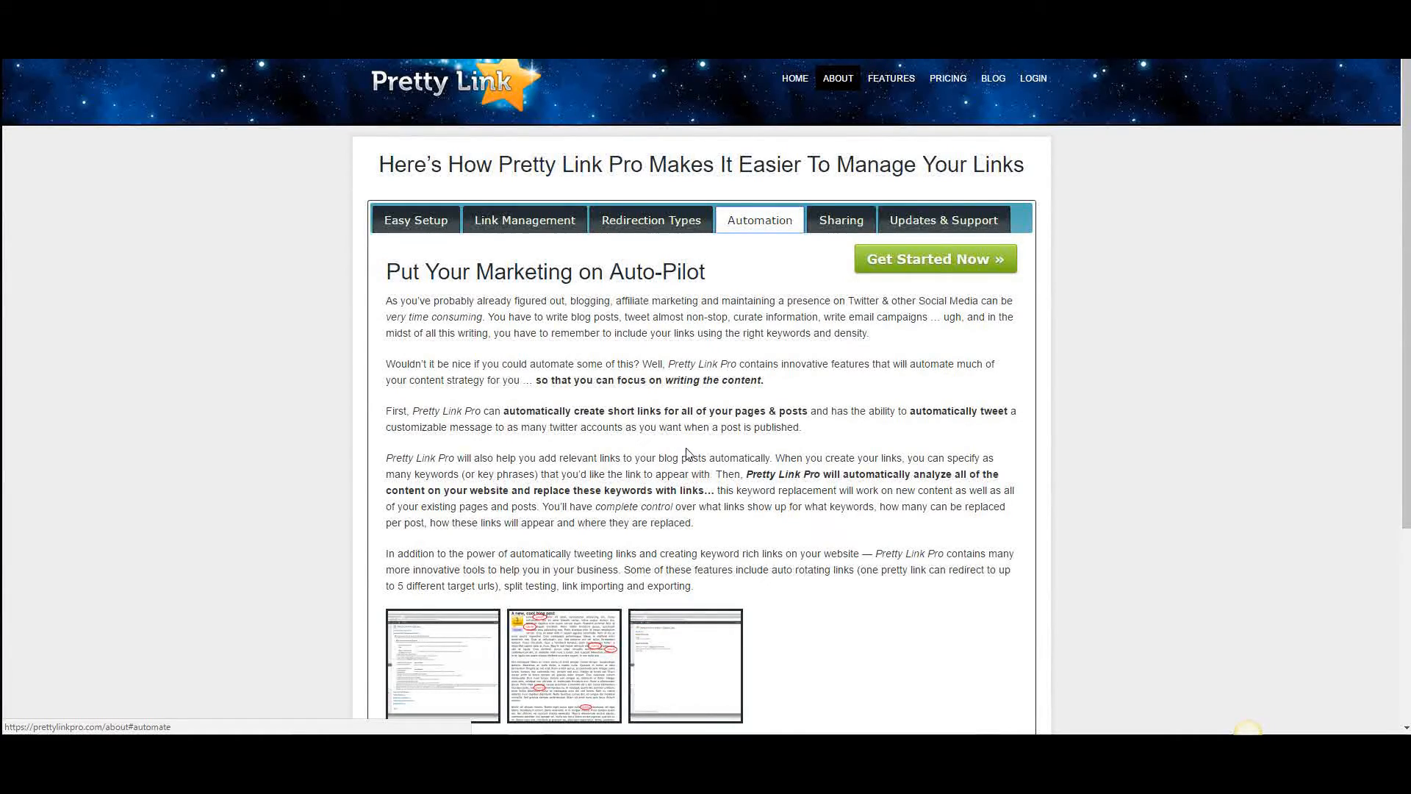
scroll(845, 482, down, 1)
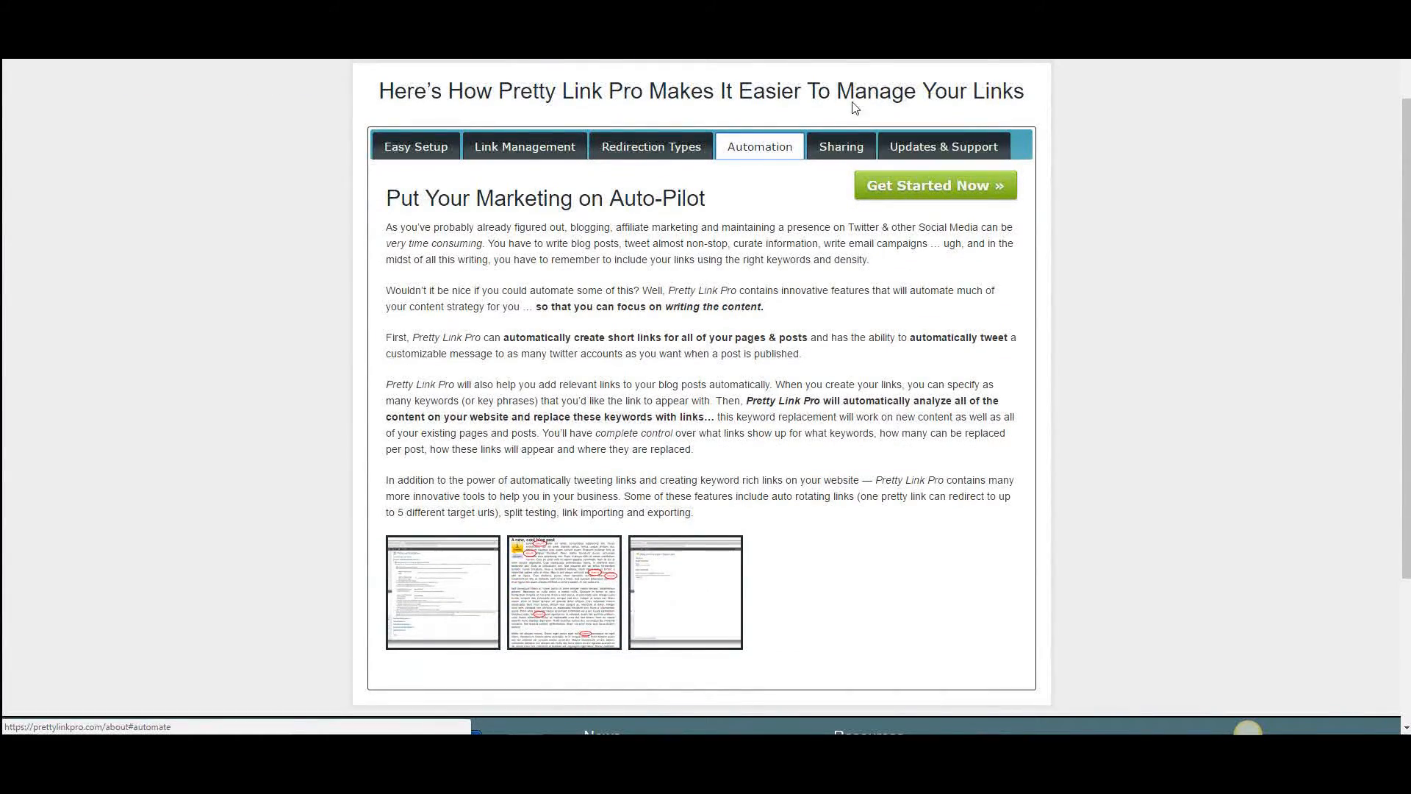
click(843, 147)
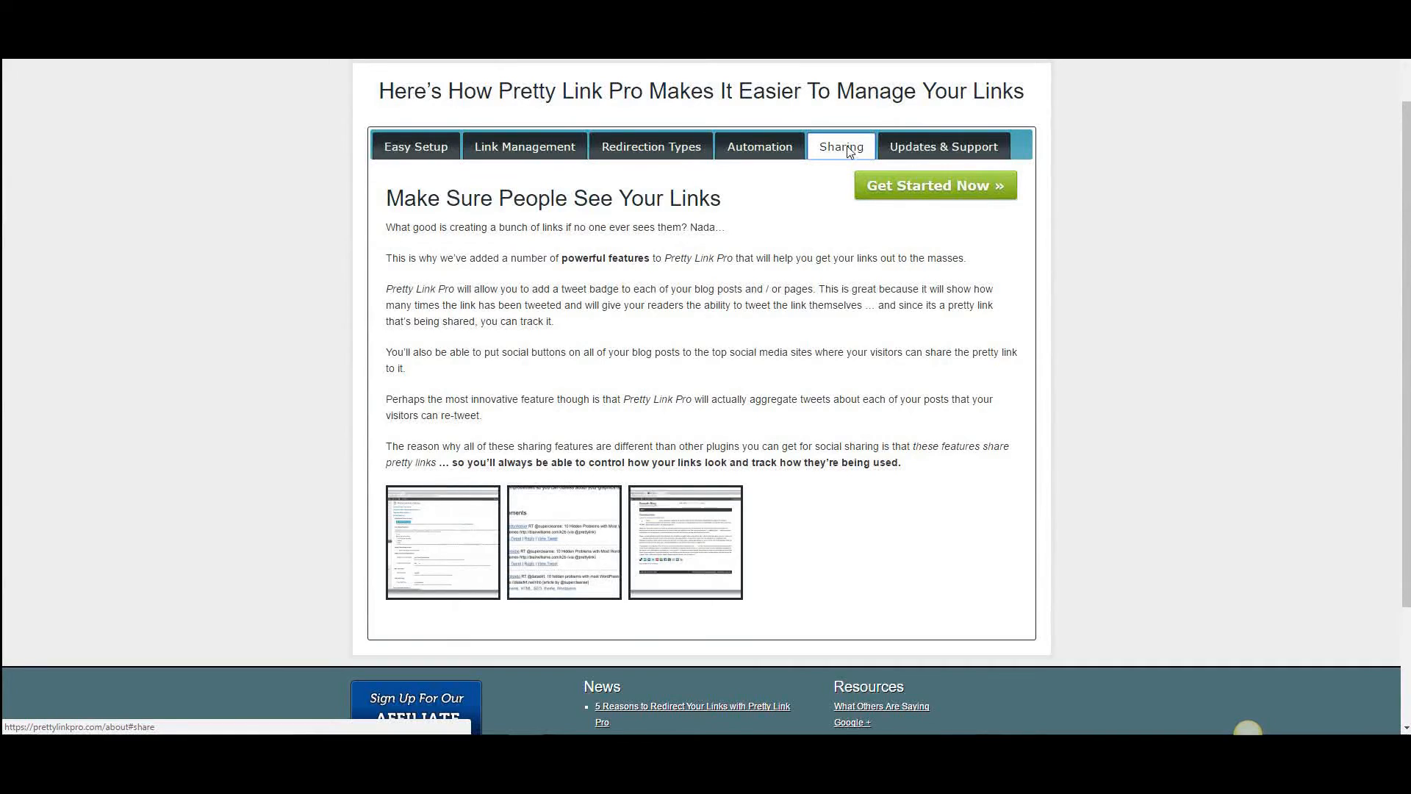
click(947, 147)
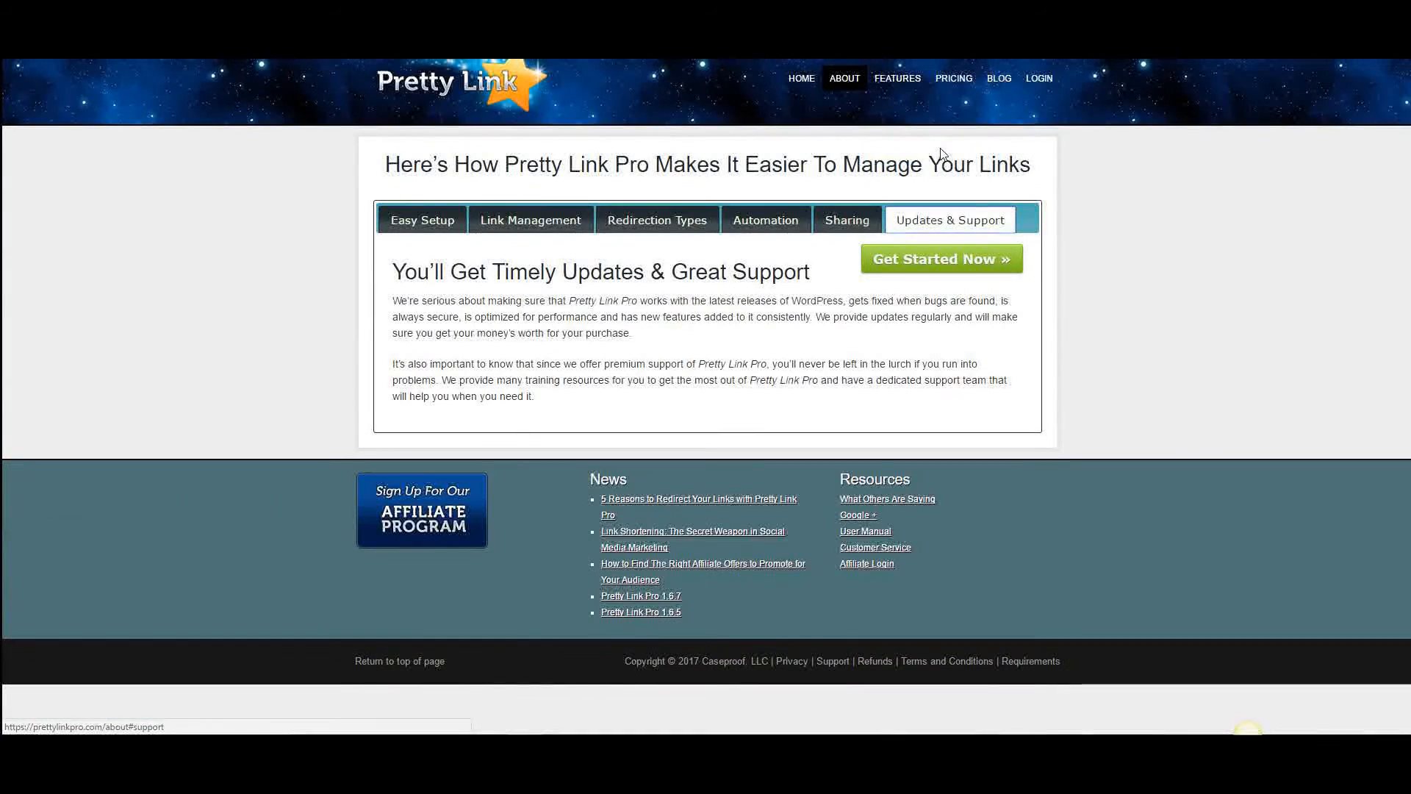
Examine the Pretty Link Lite and Pro feature comparison through the Sharing section and open the pricing page.
click(895, 85)
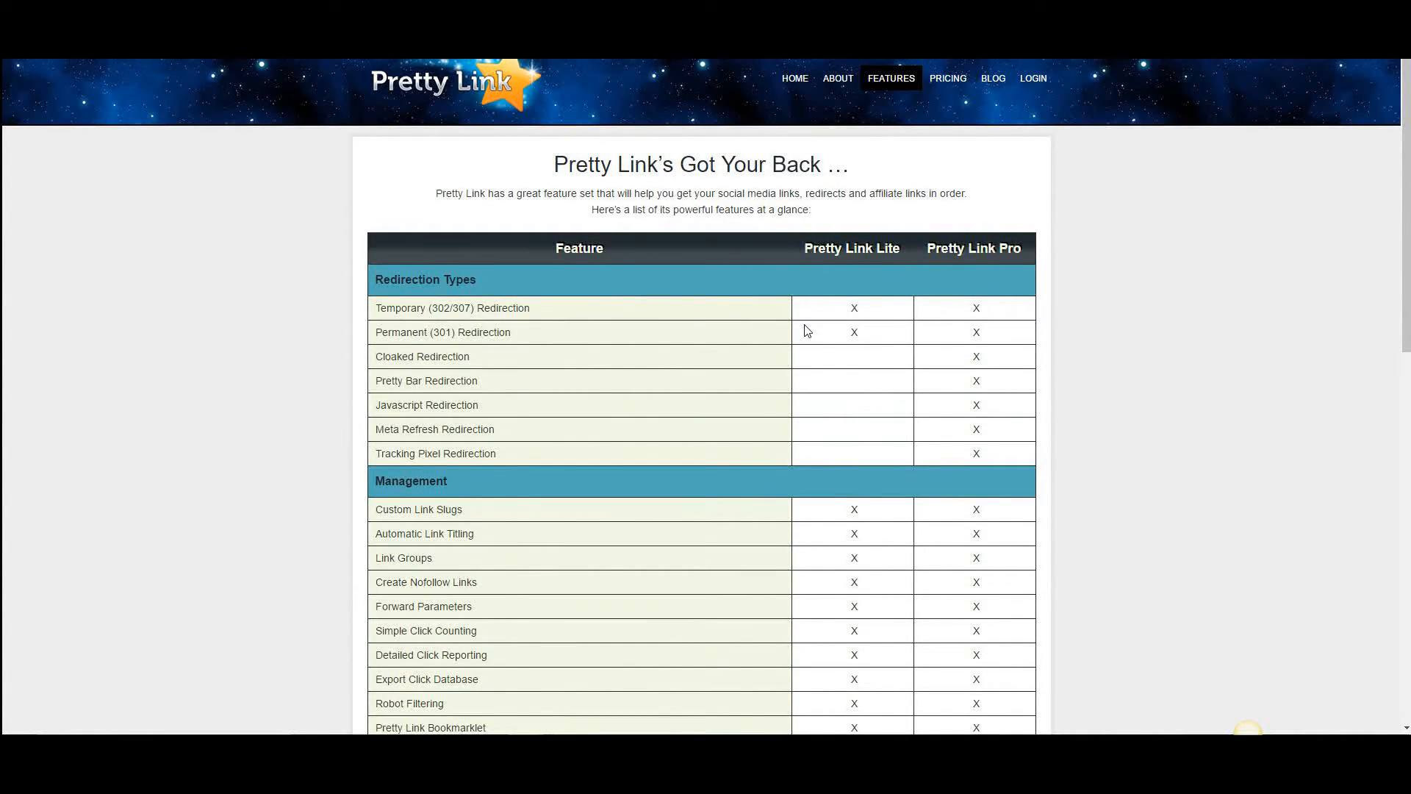
scroll(806, 328, down, 2)
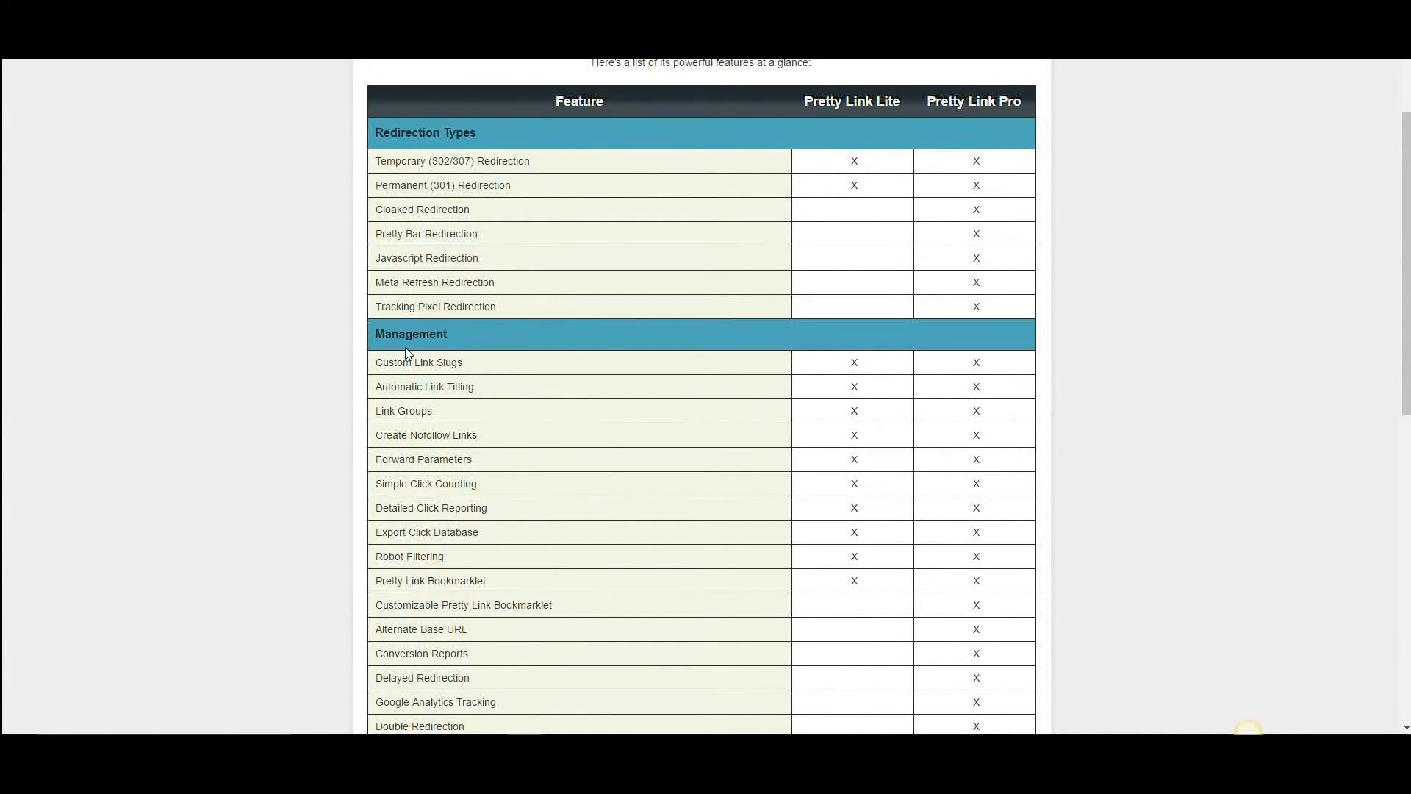
scroll(465, 478, down, 5)
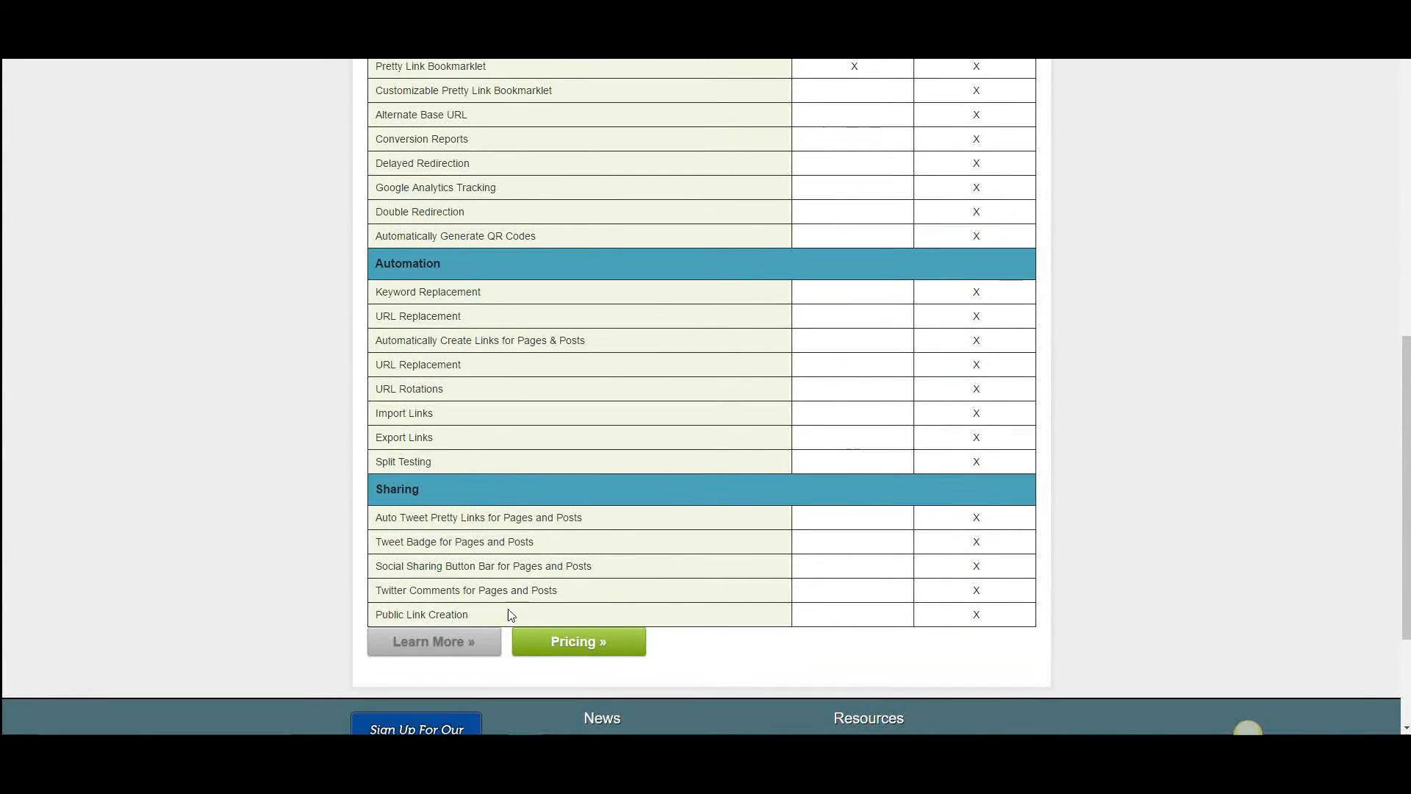
click(578, 641)
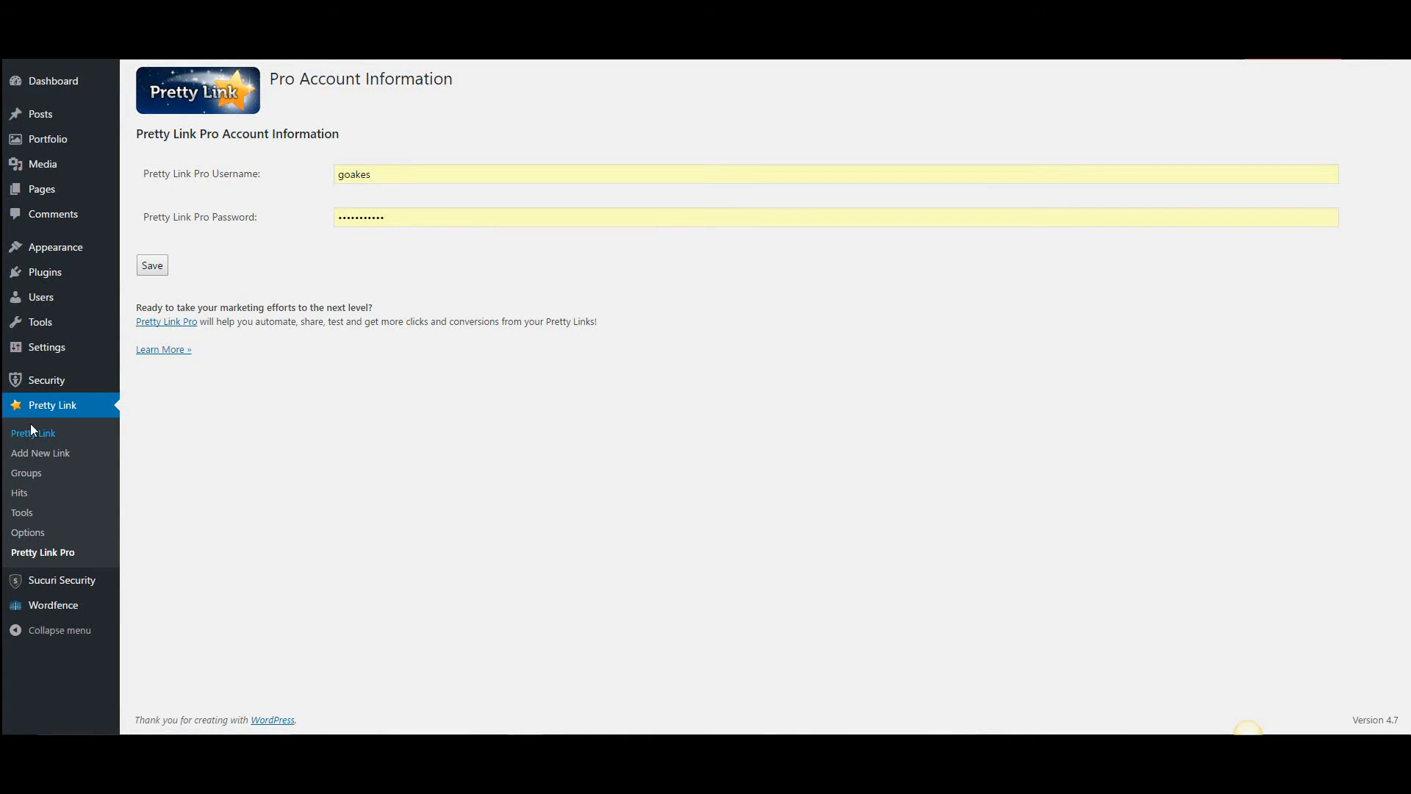
Open the pretty links list, visit the Home and Website menu links on the live site, and check both links' hit counts.
click(31, 430)
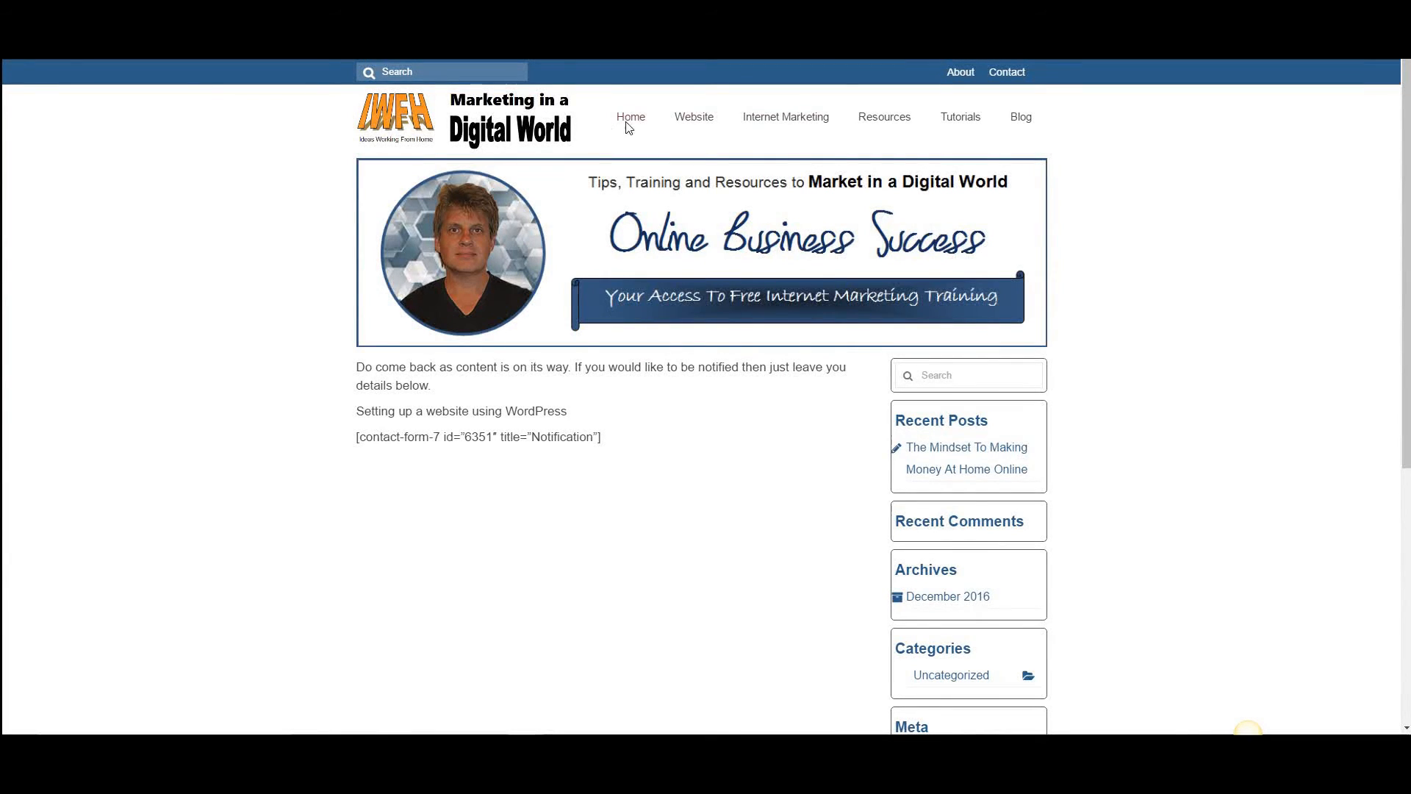
mouse_move(663, 129)
click(630, 119)
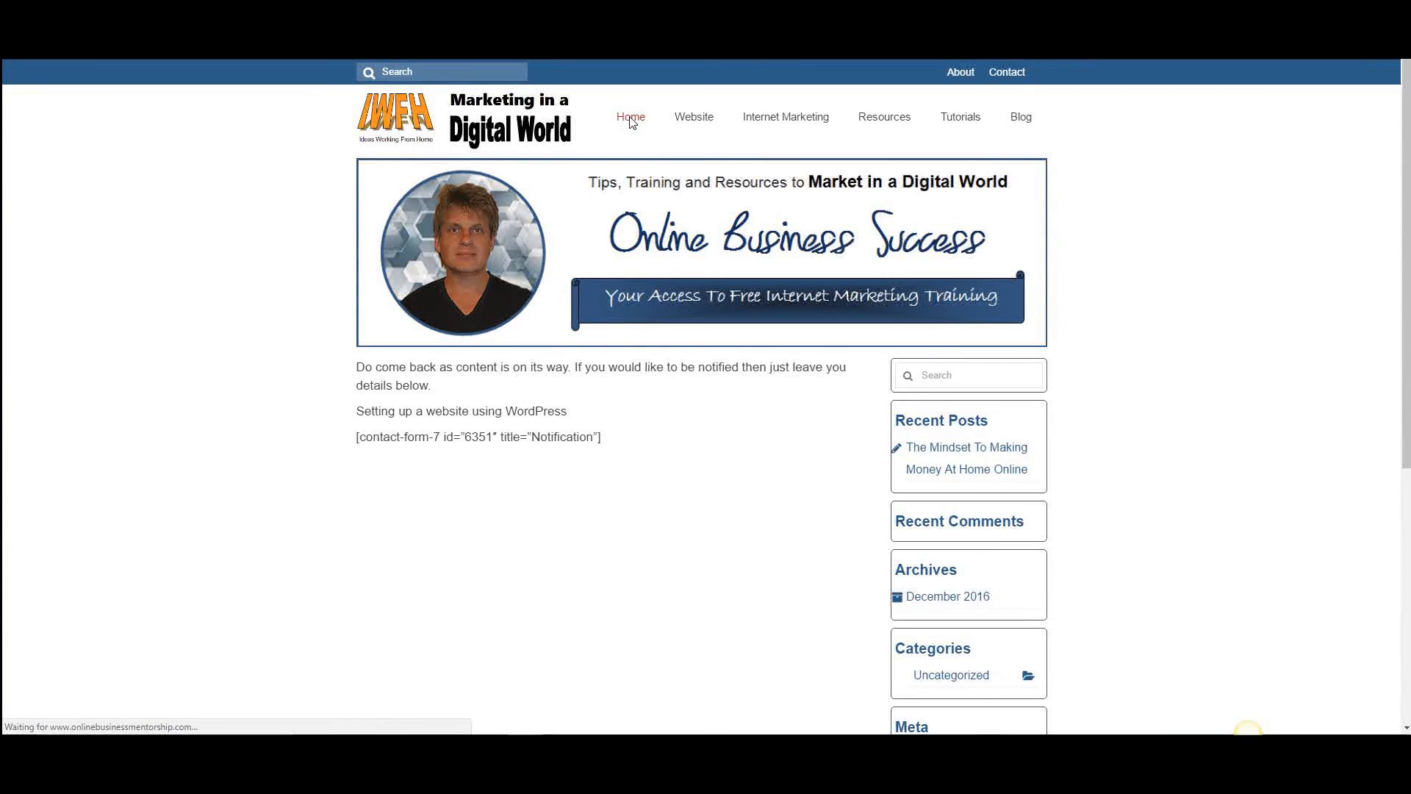
click(693, 122)
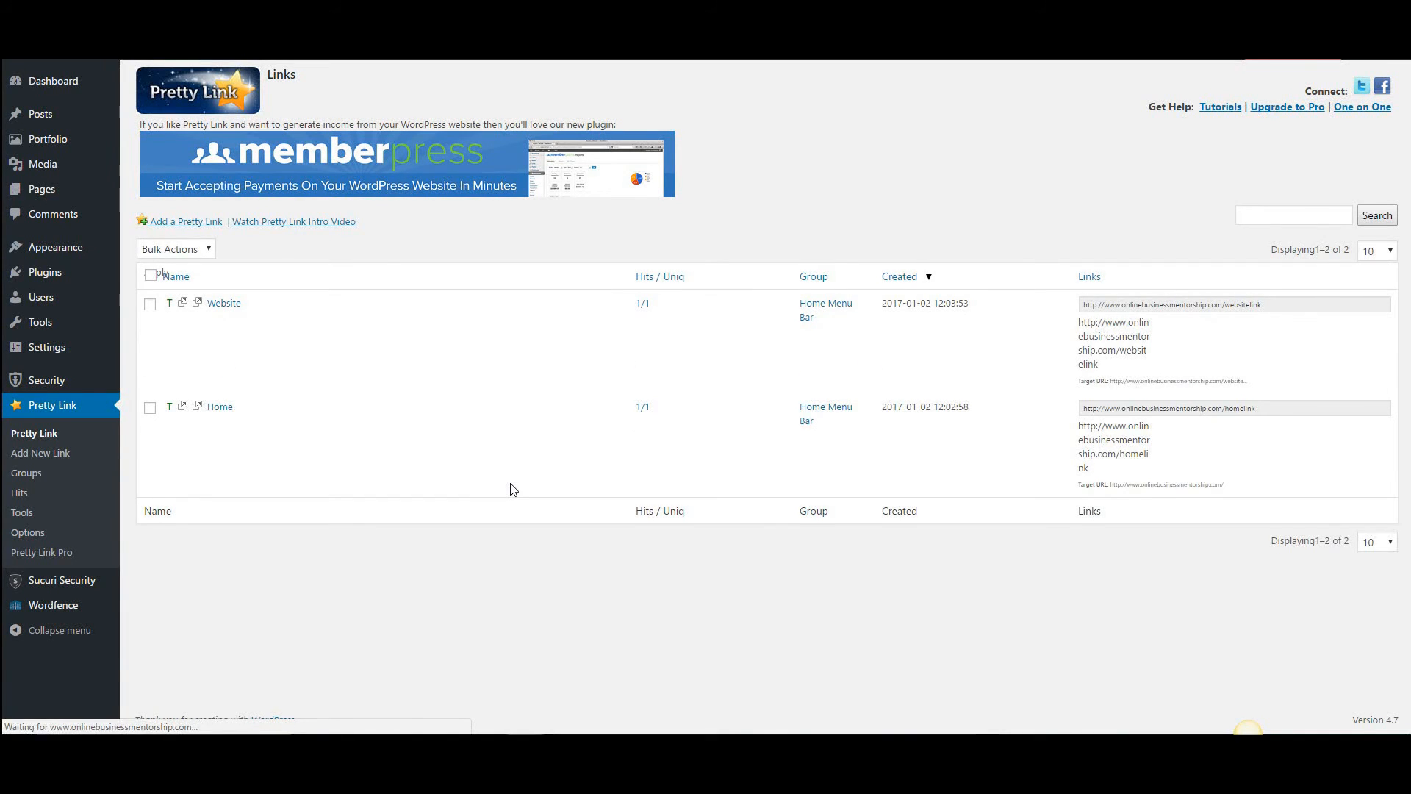
mouse_move(607, 340)
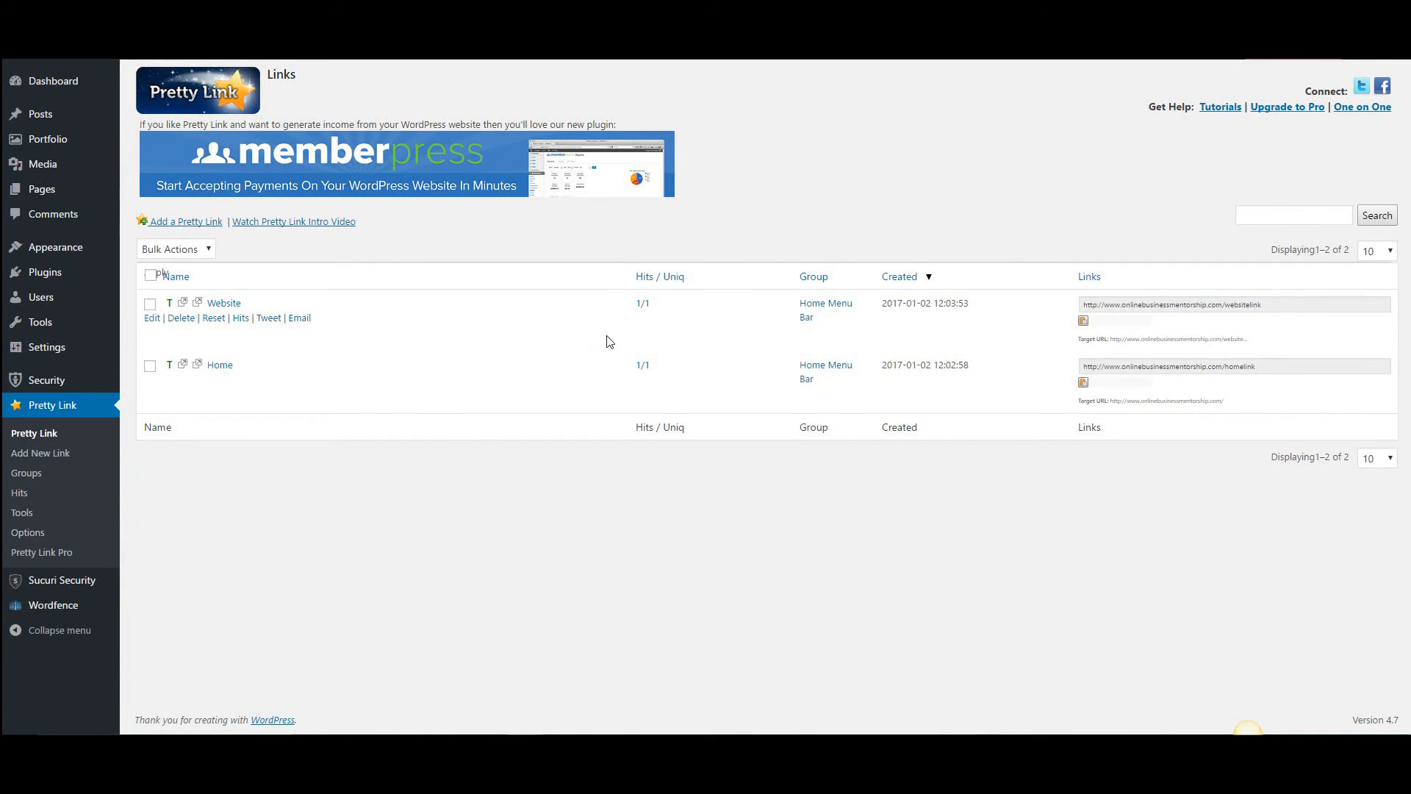
mouse_move(655, 409)
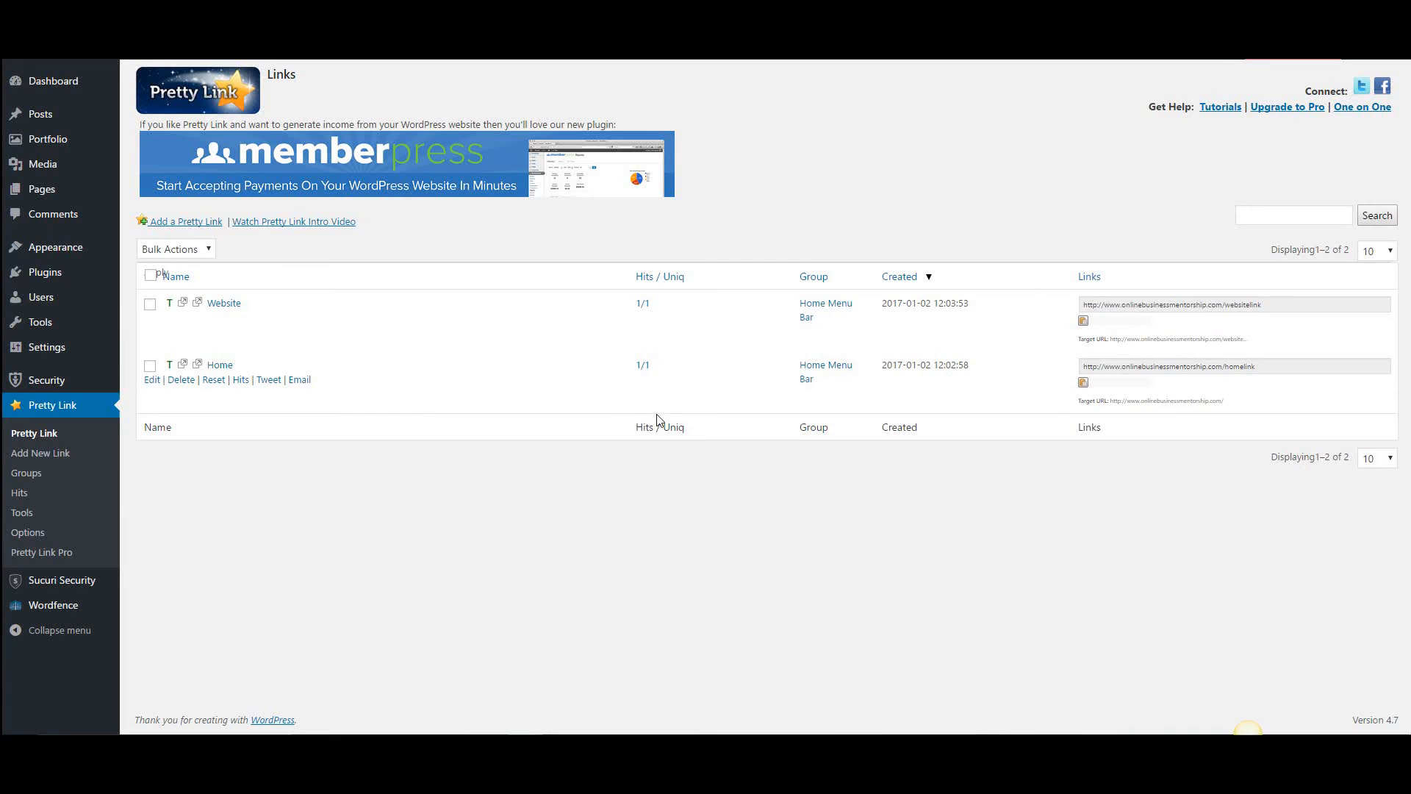